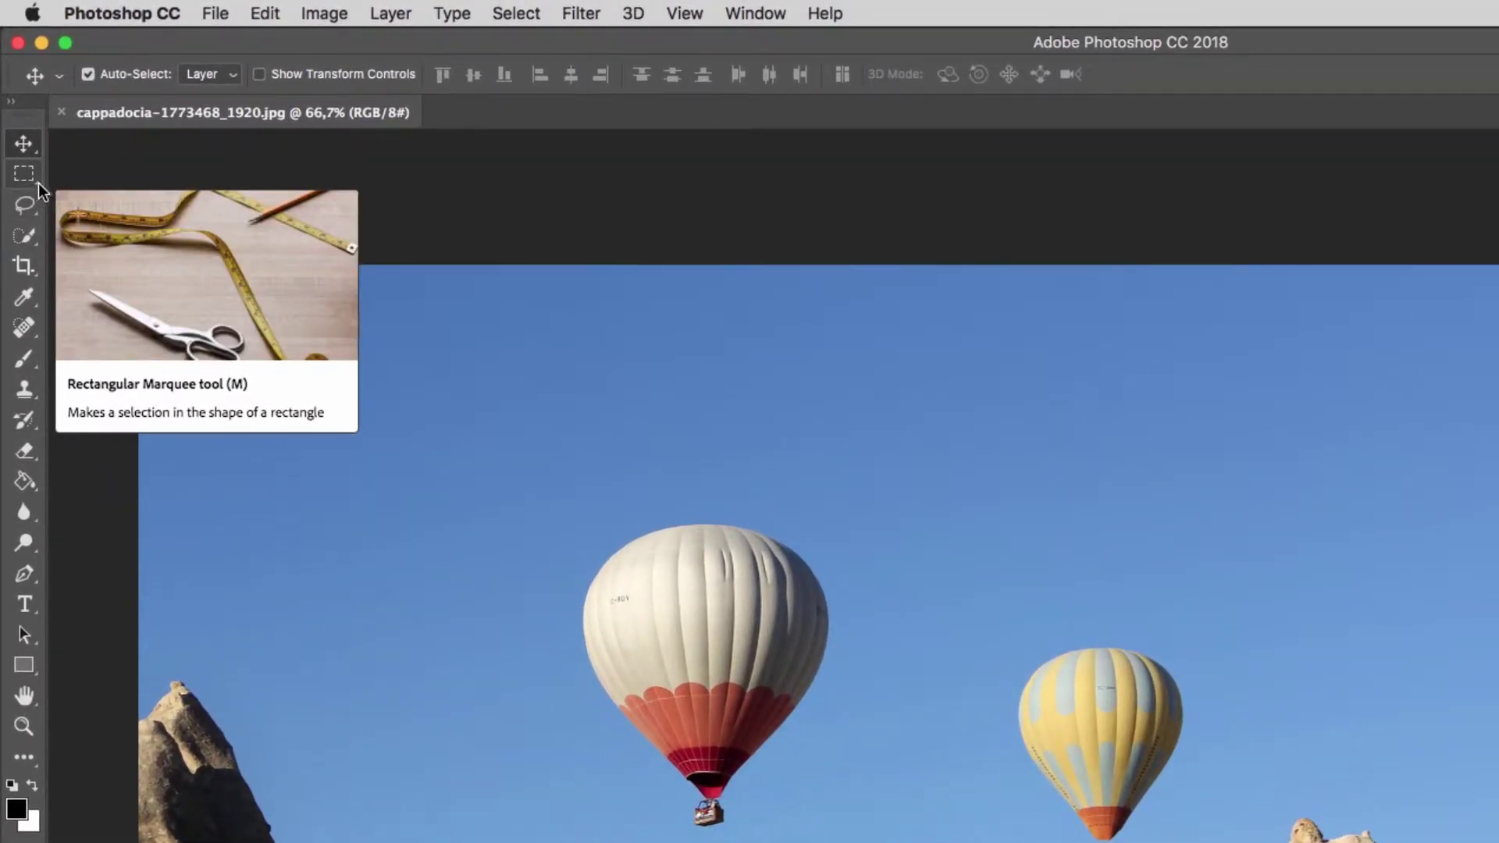
- Draw a rectangular marquee selection over the sky and part of the white and red balloon, and reposition it
left_click(38, 186)
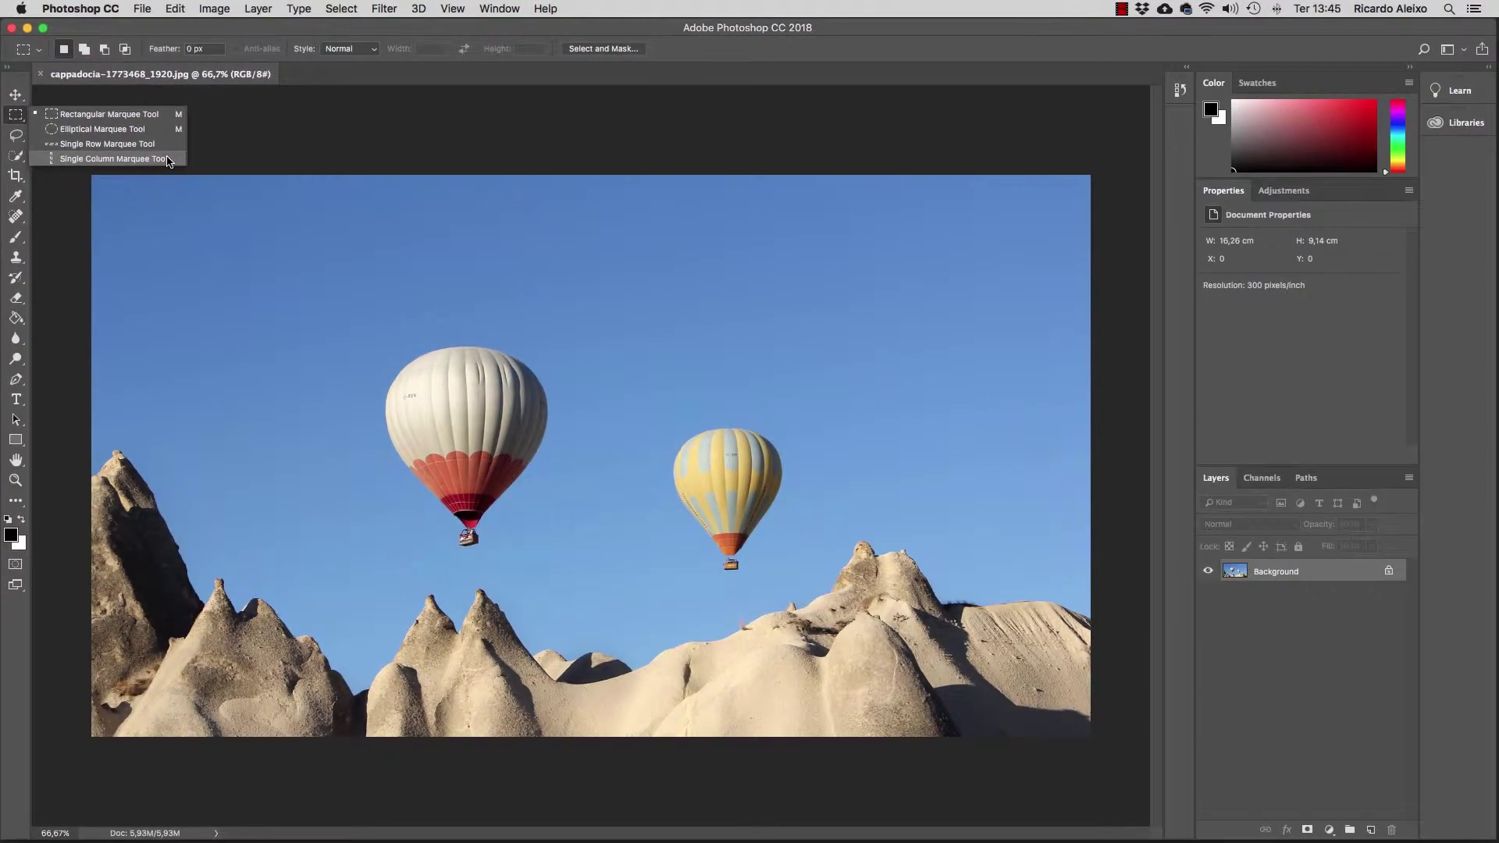
left_click(157, 120)
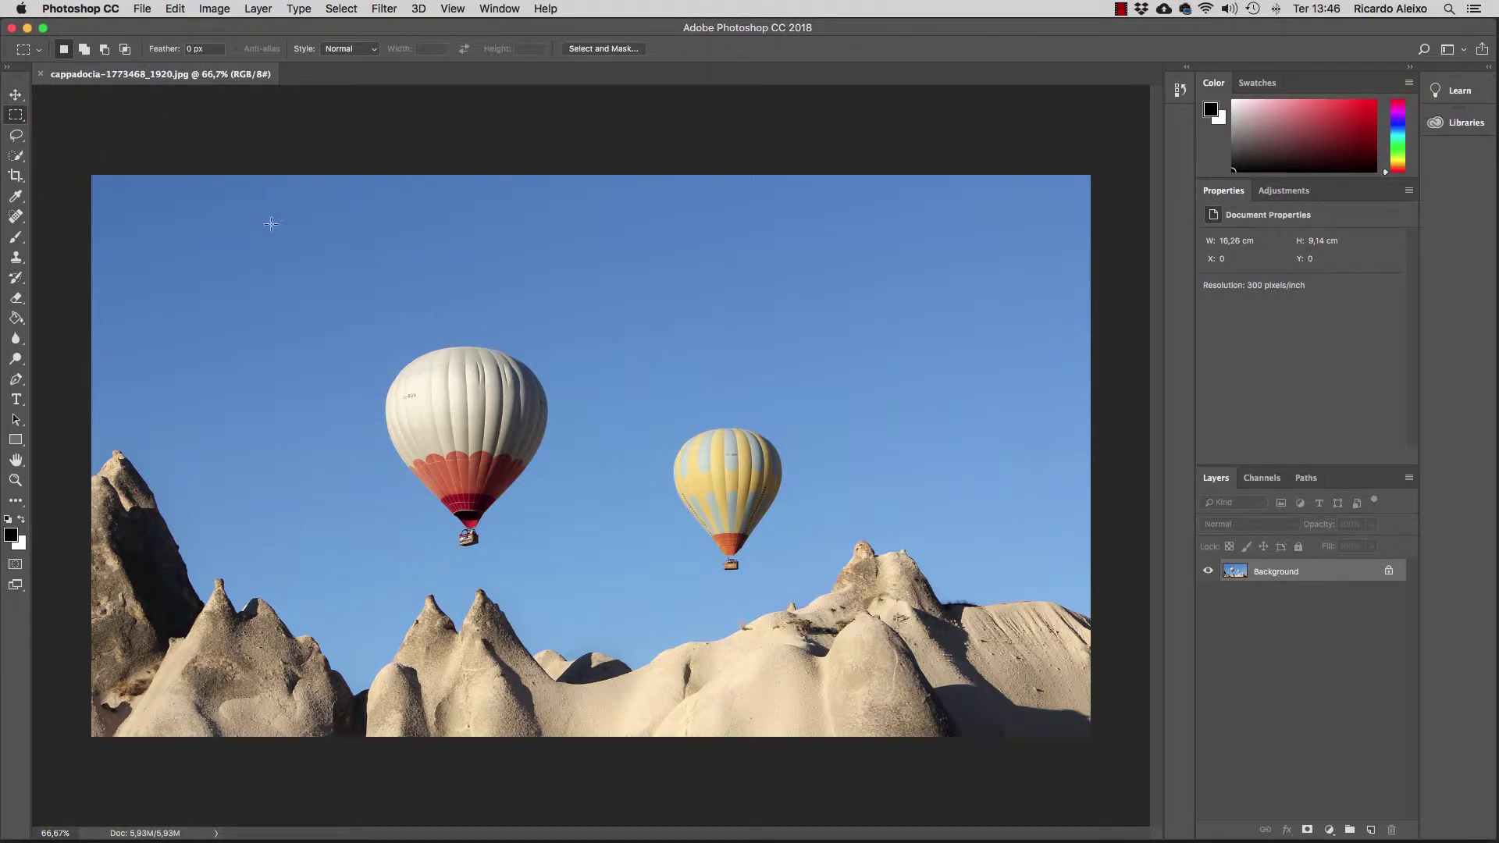
left_click_drag(272, 221, 741, 478)
left_click(412, 367)
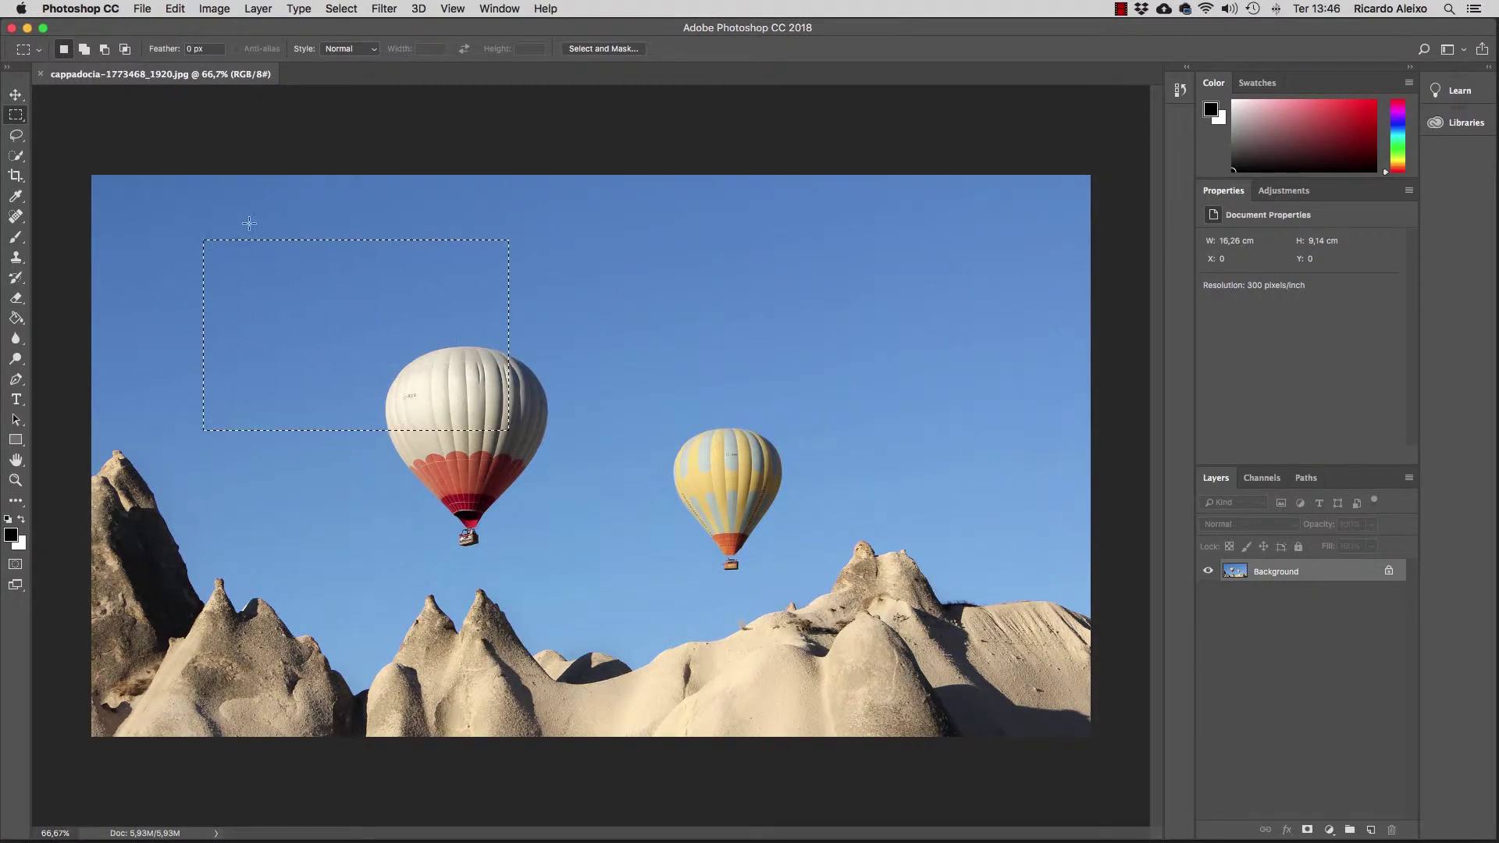
- Enclose the whole white and red balloon in a rectangular marquee selection and deselect it
left_click_drag(255, 219, 647, 449)
mouse_move(413, 393)
left_mouse_down()
mouse_move(362, 396)
mouse_move(385, 392)
left_mouse_up()
left_click(268, 325)
left_click_drag(305, 295, 573, 553)
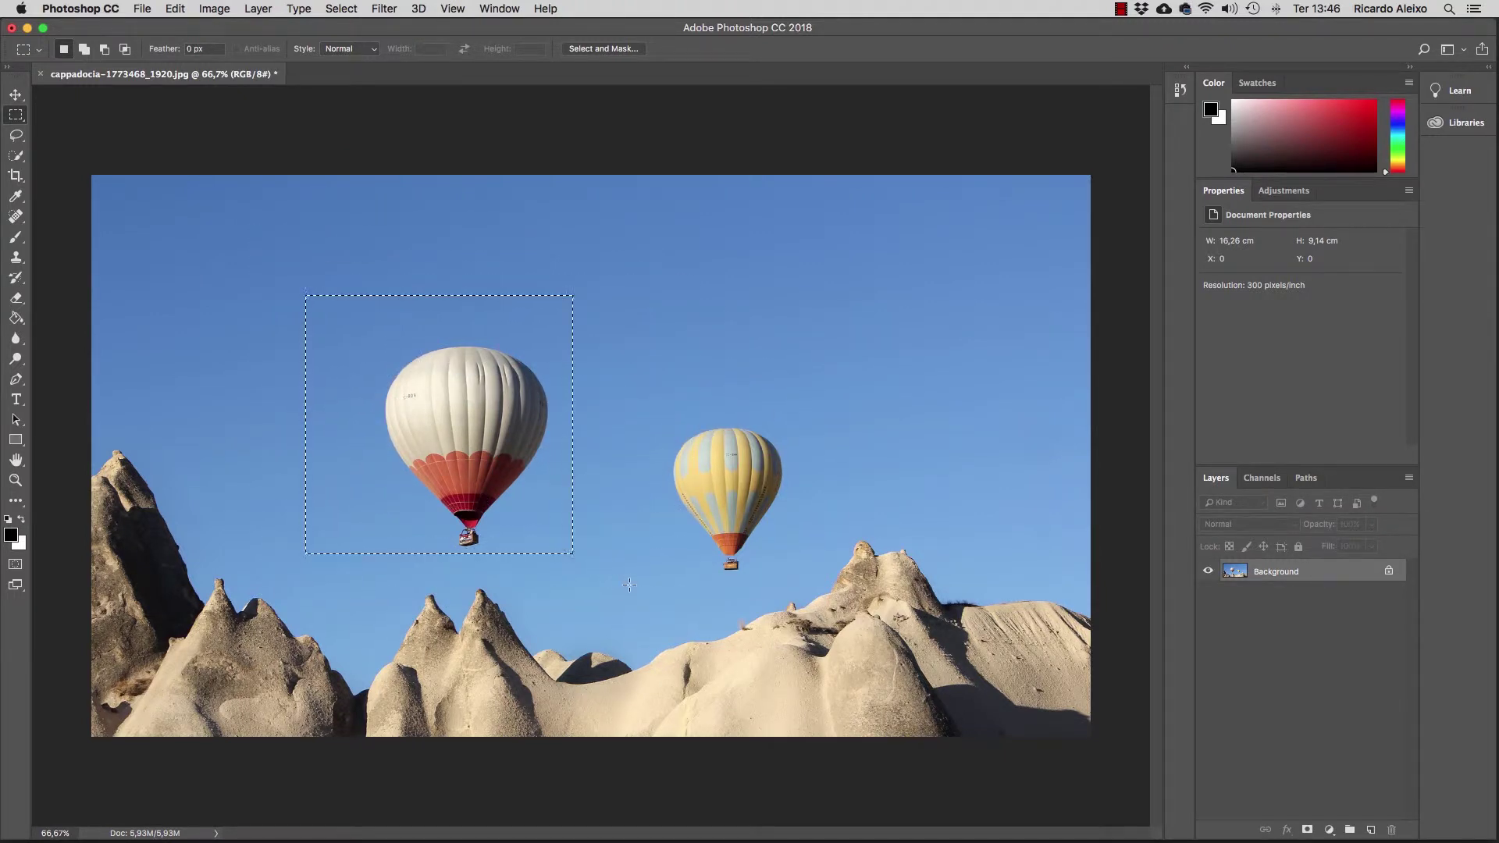
left_click(627, 586)
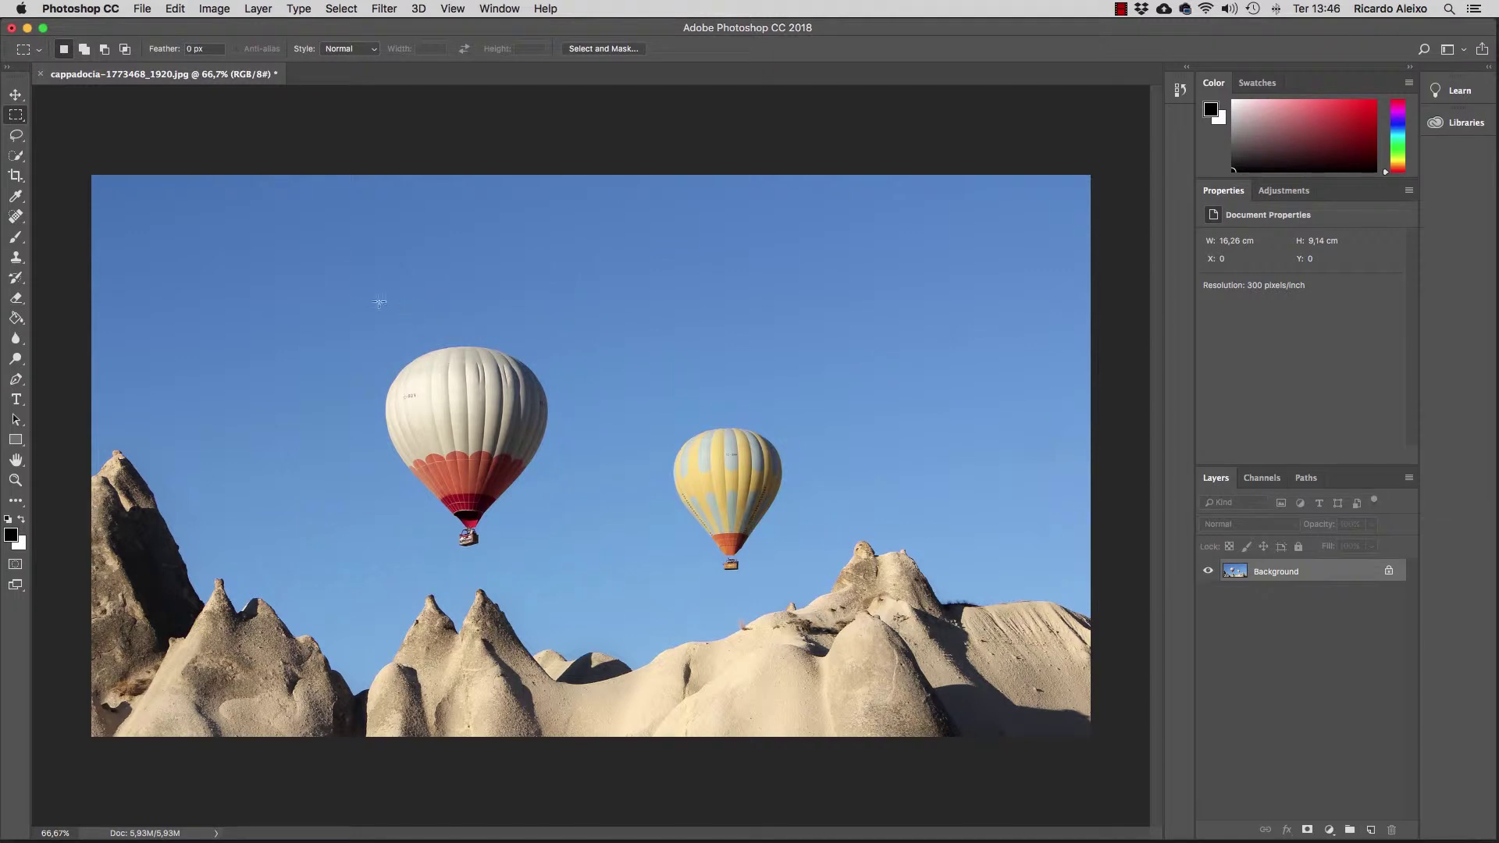
- Practise several rectangular marquee selections over the sky, ending with one fitted closely around the white and red balloon
left_click_drag(338, 244, 595, 452)
left_click(326, 273)
left_click_drag(321, 239, 426, 323)
left_click_drag(501, 266, 672, 414)
left_click_drag(375, 351, 592, 508)
mouse_move(376, 340)
left_mouse_down()
mouse_move(482, 276)
mouse_move(283, 221)
mouse_move(541, 243)
mouse_move(617, 478)
mouse_move(614, 539)
left_mouse_up()
- Draw perfectly square marquee selections, the last over the upper part of the white and red balloon, and deselect
key("shift")
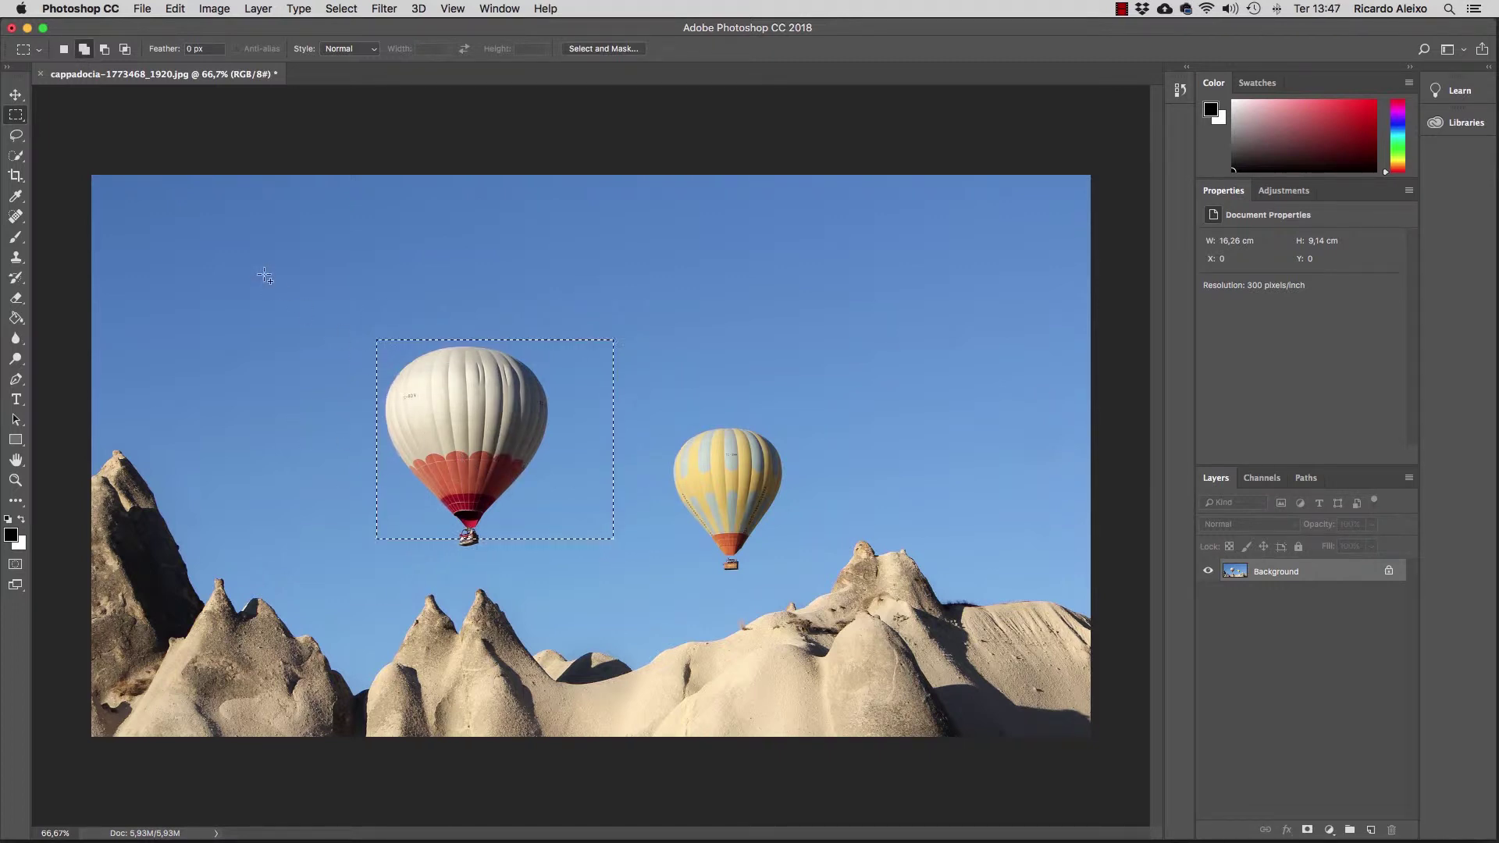
left_click_drag(273, 247, 501, 448)
left_click_drag(459, 272, 621, 432)
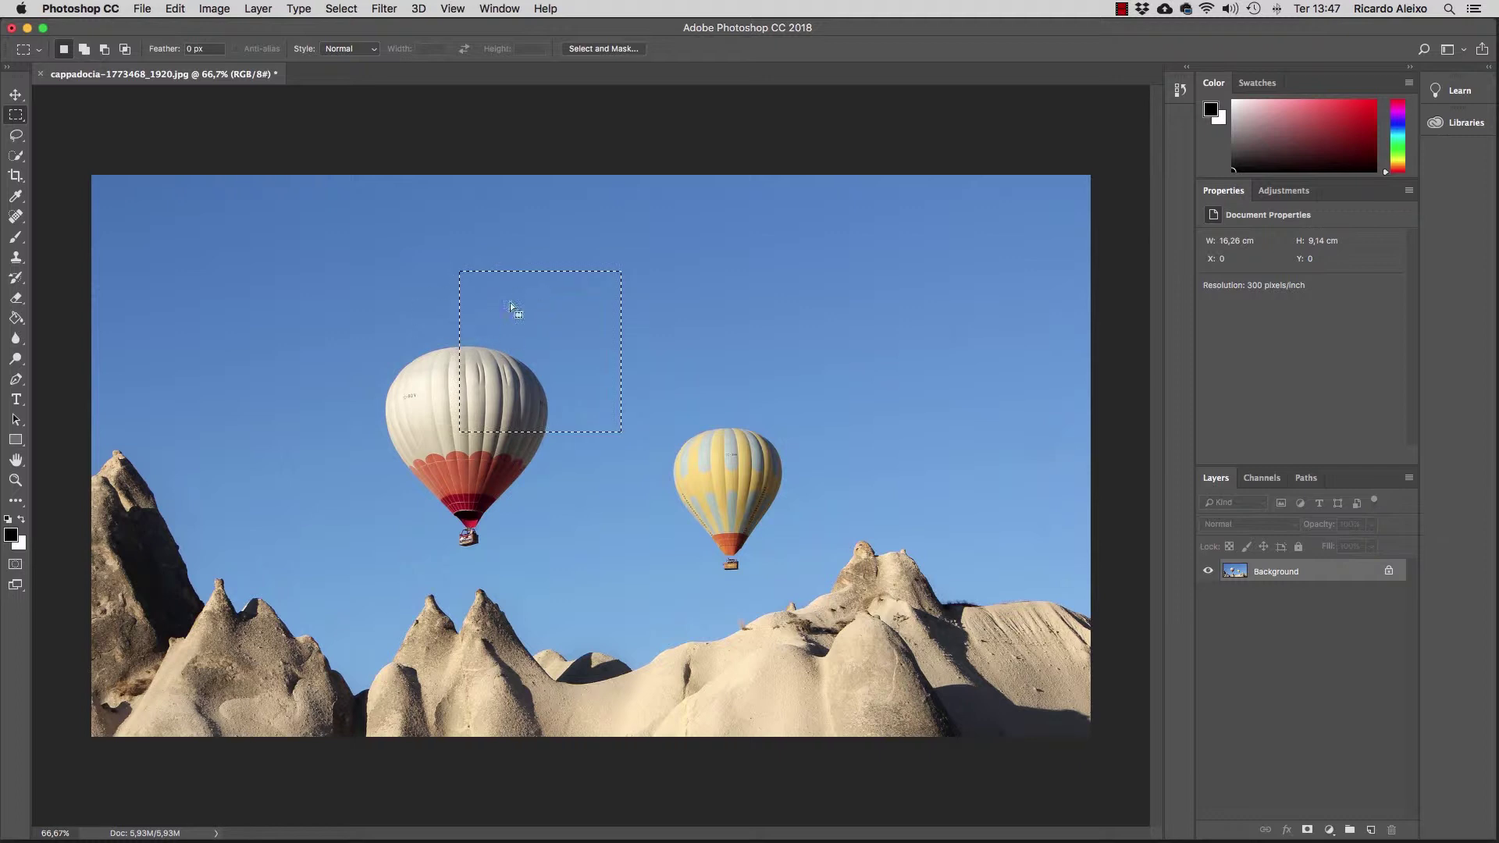
left_click(470, 406)
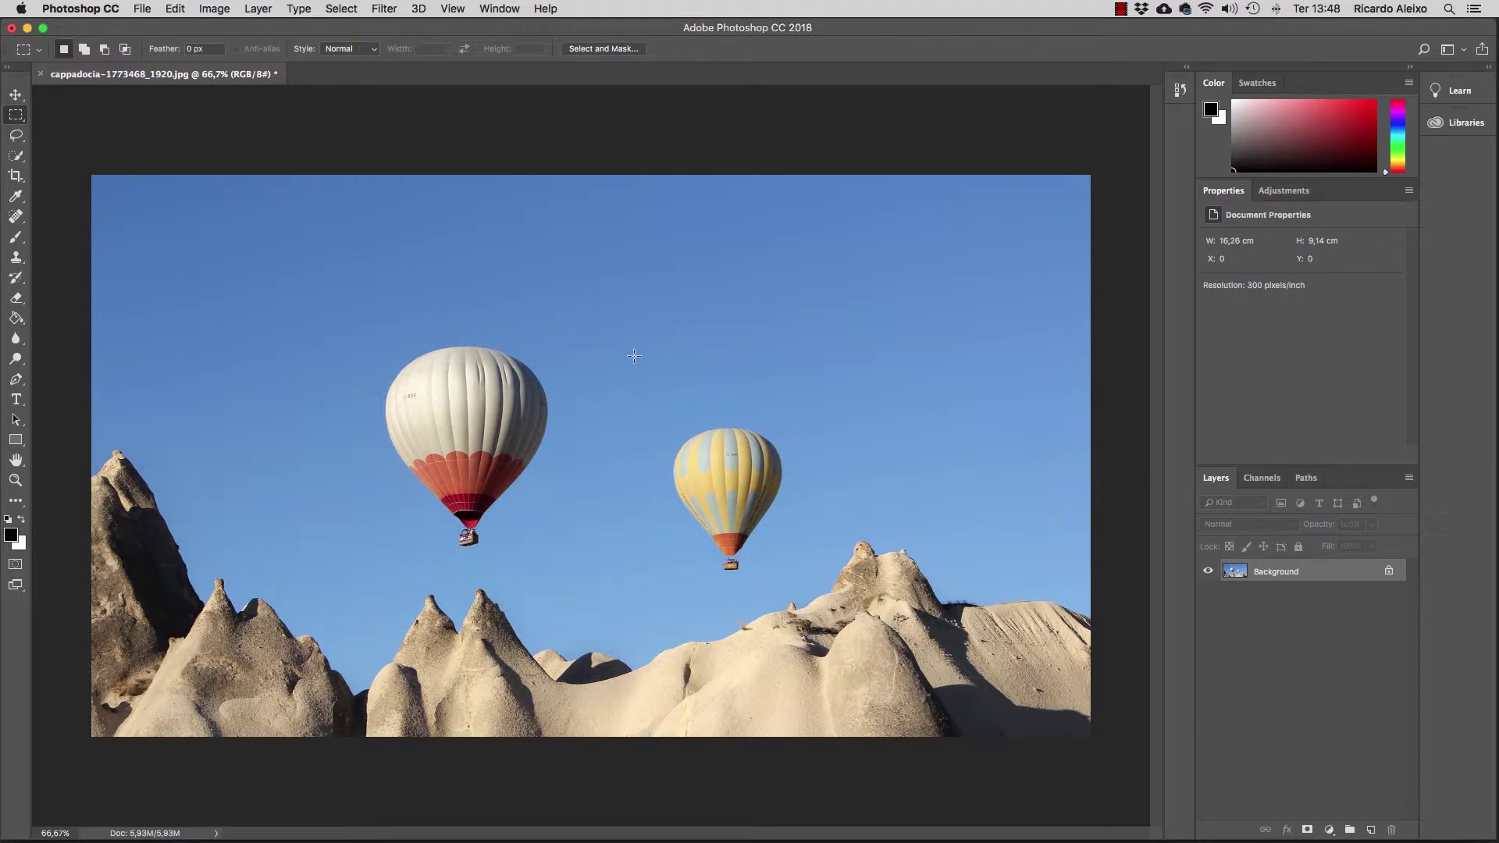
- Draw marquee selections outward from their centre in the sky between the balloons, the last one a square, and deselect
mouse_move(616, 306)
left_mouse_down()
mouse_move(708, 367)
mouse_move(705, 402)
mouse_move(694, 309)
mouse_move(719, 421)
mouse_move(686, 359)
mouse_move(670, 367)
left_mouse_up()
key("alt")
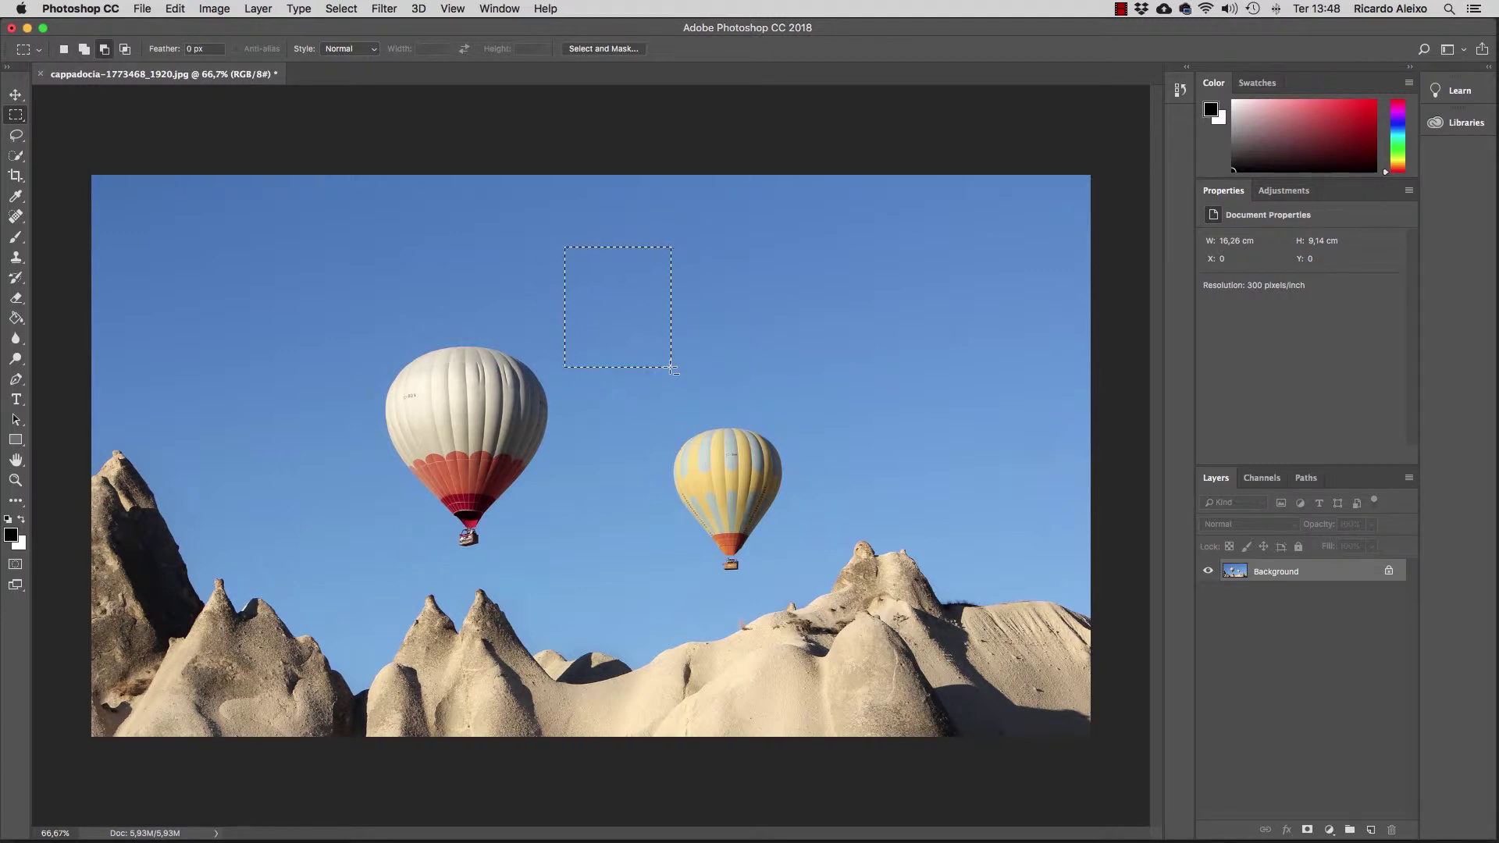
mouse_move(630, 313)
left_mouse_down()
mouse_move(762, 427)
mouse_move(734, 412)
mouse_move(670, 337)
mouse_move(796, 439)
mouse_move(754, 420)
left_mouse_up()
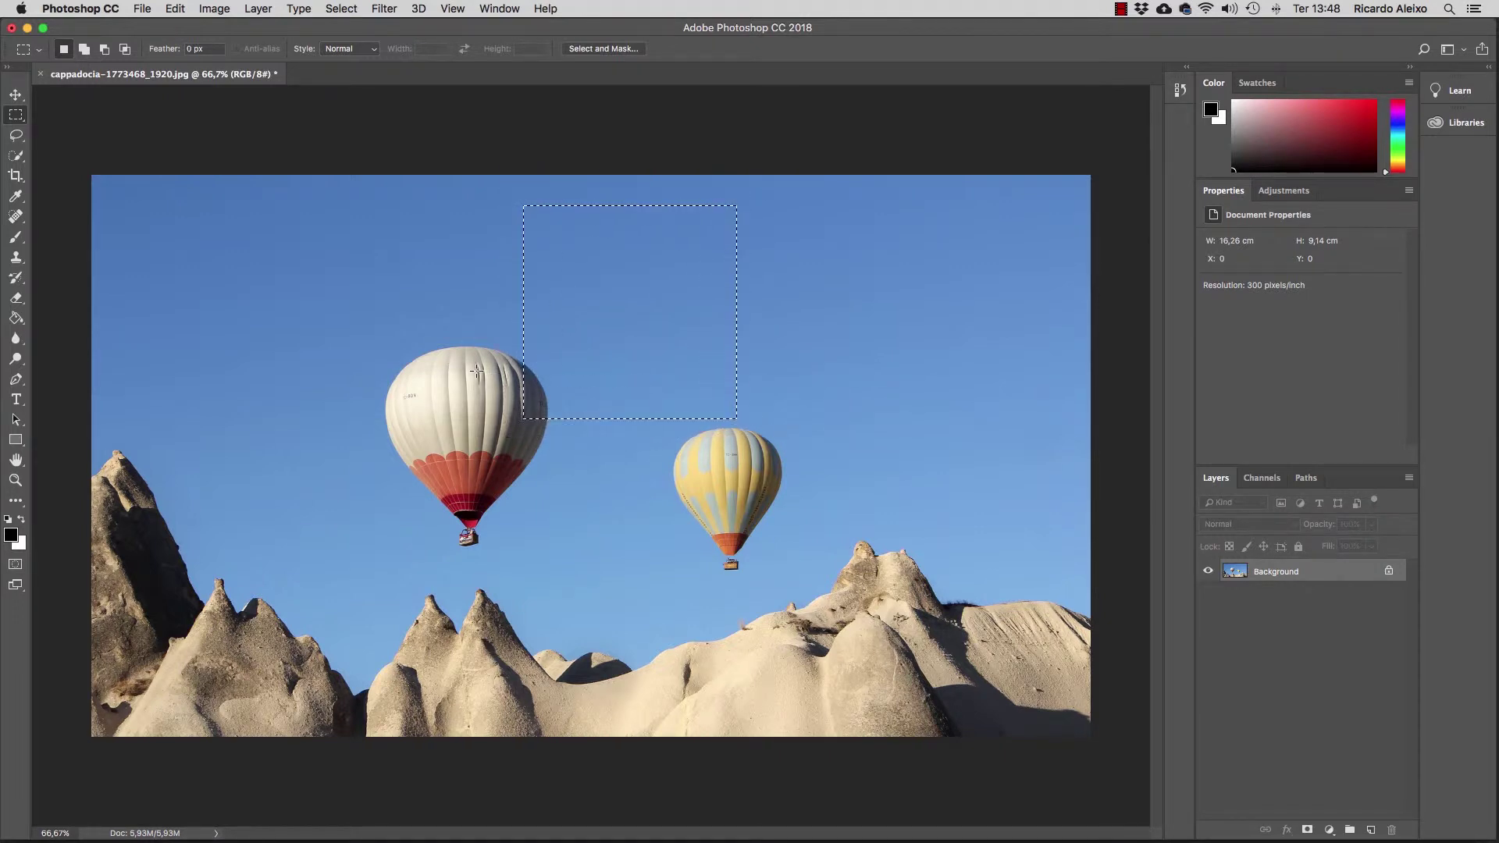
left_click(478, 378)
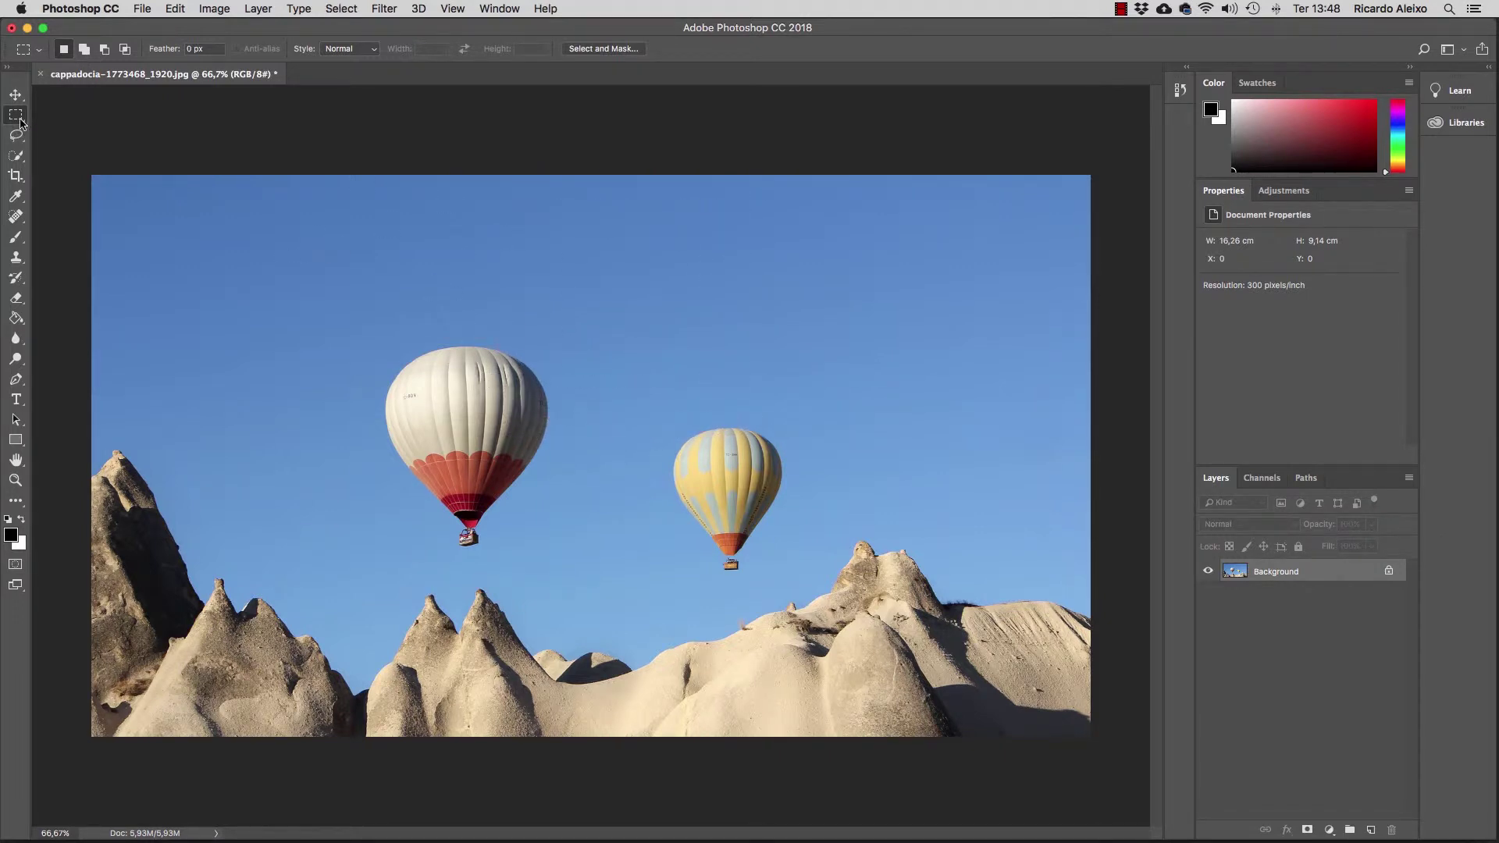
- Draw an elliptical marquee selection in the sky between the two balloons and deselect it
right_click(18, 118)
left_click(102, 128)
left_click_drag(578, 264, 702, 383)
key("super+d")
- Make a Single Row Marquee selection across the upper sky and replace it with a single-column selection at the image's horizontal centre
left_click_drag(15, 117, 152, 149)
left_click(57, 242)
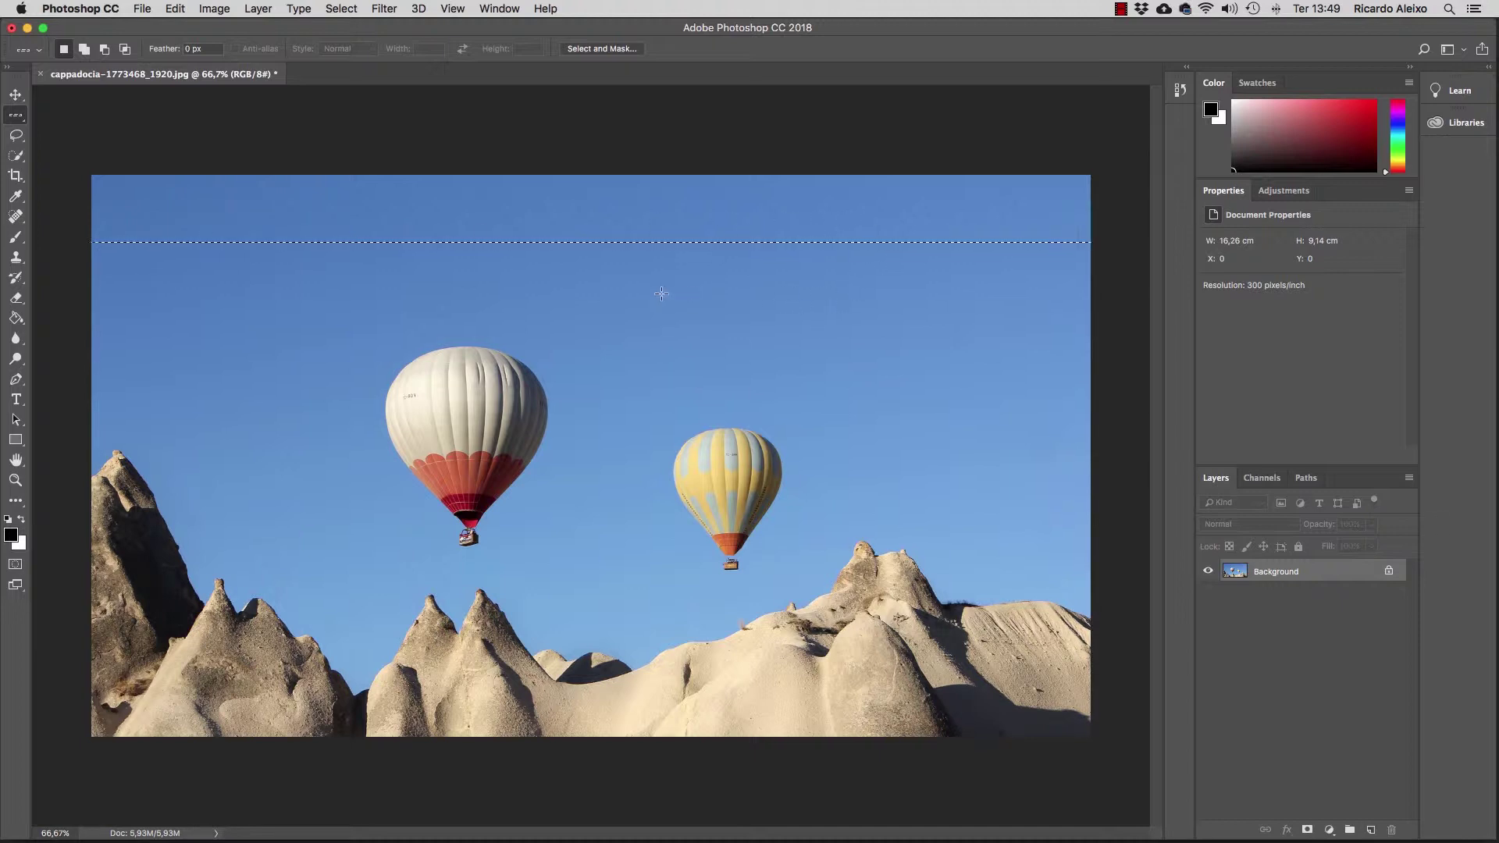
right_click(17, 117)
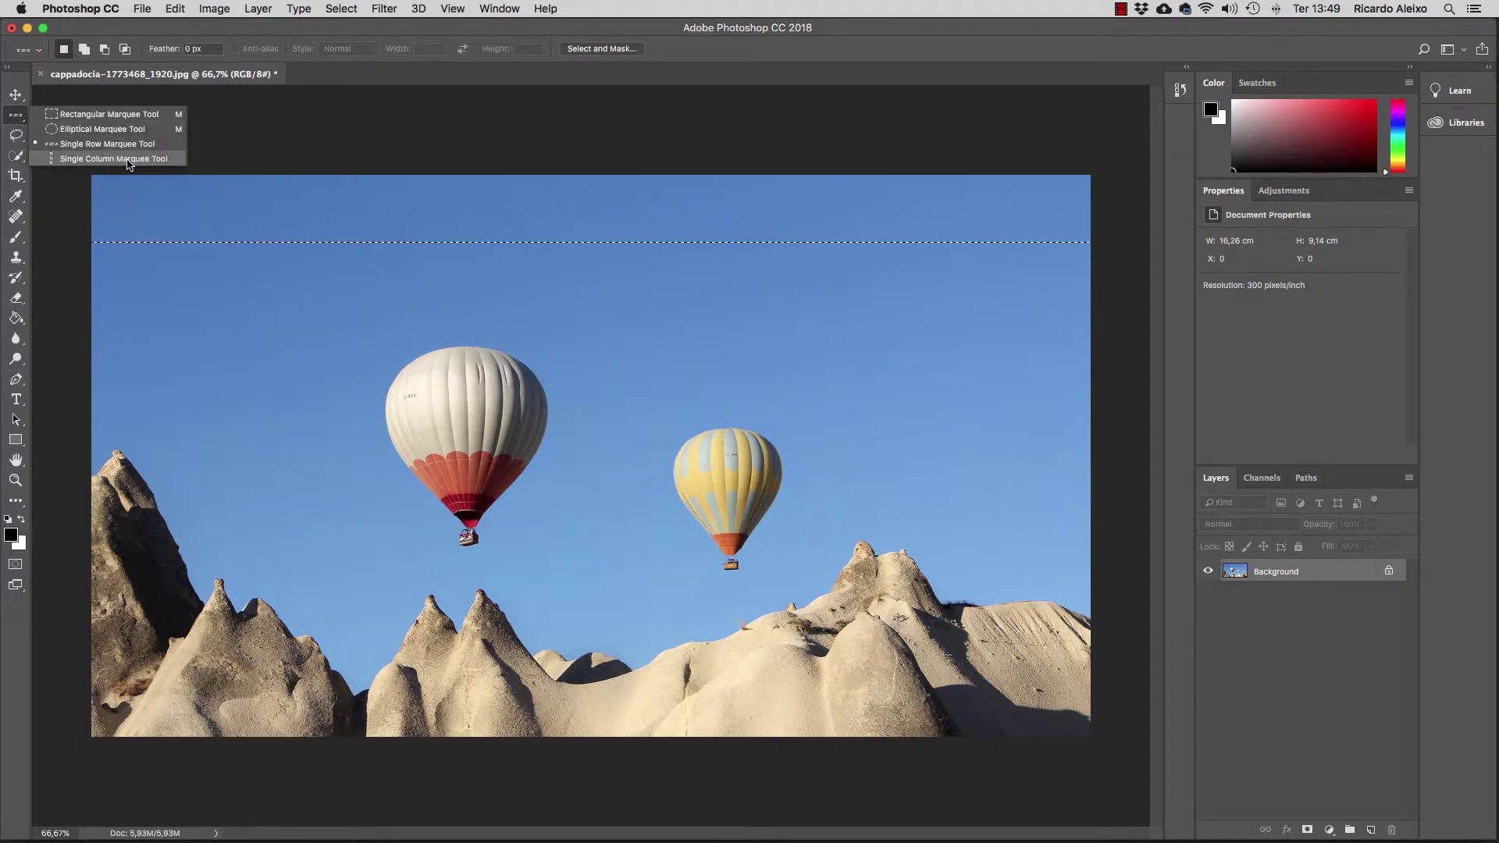
left_click(117, 159)
left_click(695, 210)
left_click(694, 214)
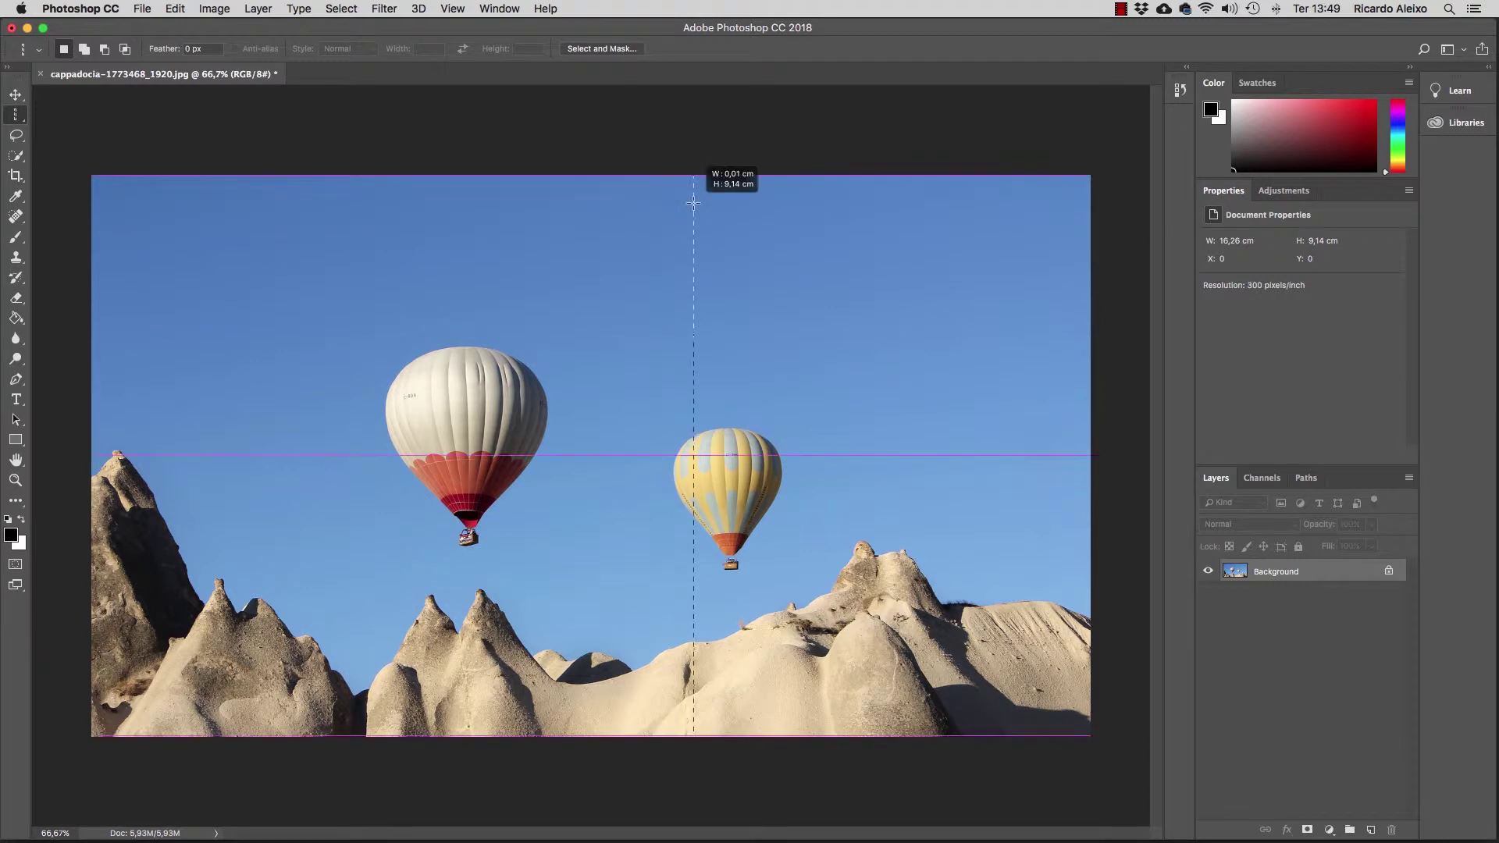
left_click(692, 380)
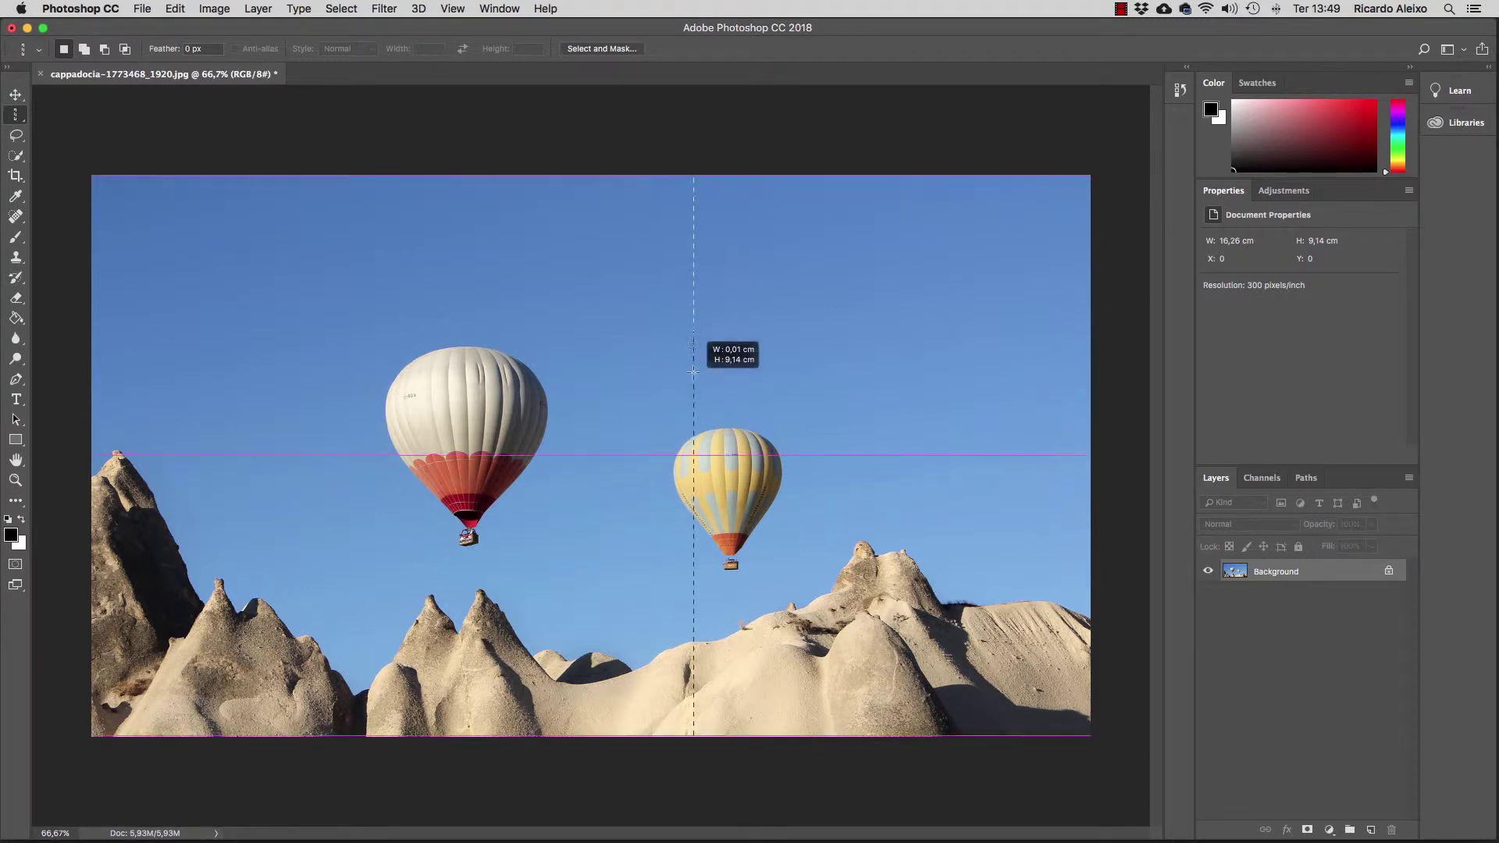
left_click(605, 248)
left_click_drag(605, 248, 592, 247)
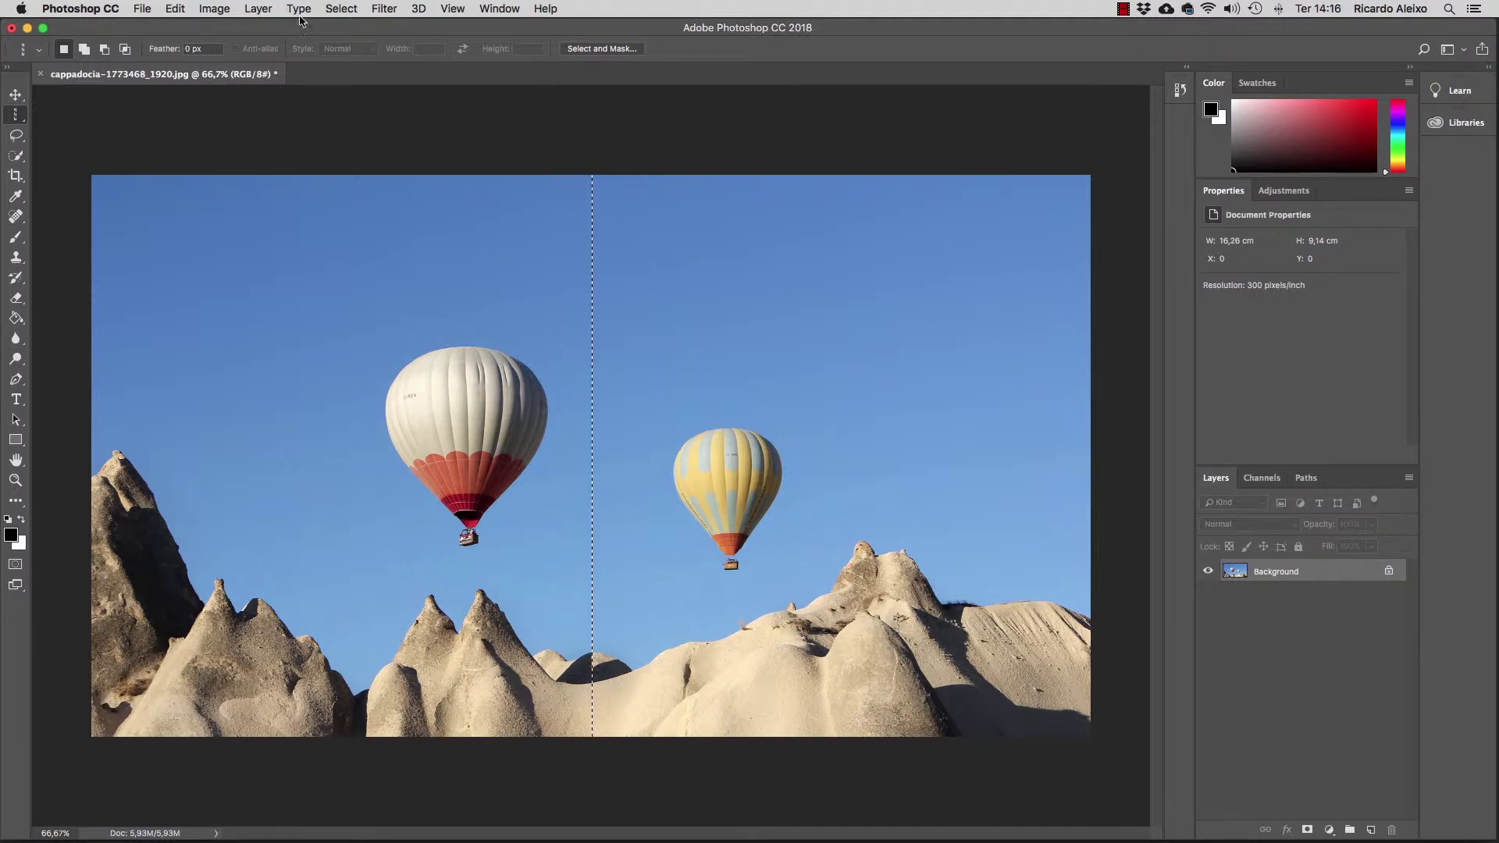
- Select the entire image and deselect it, running this pair of commands twice
left_click(341, 8)
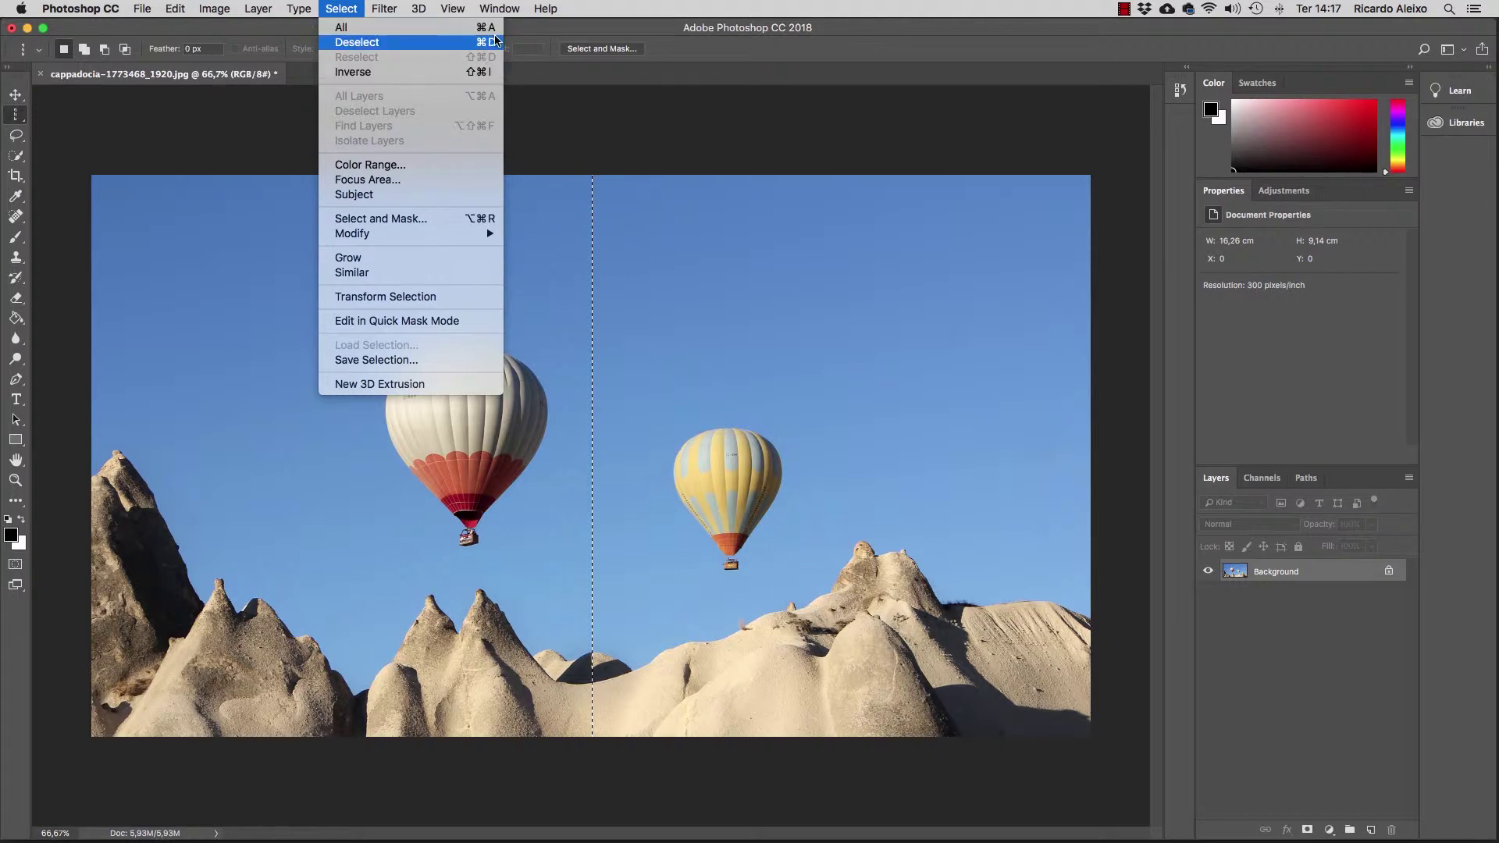
key("super+a")
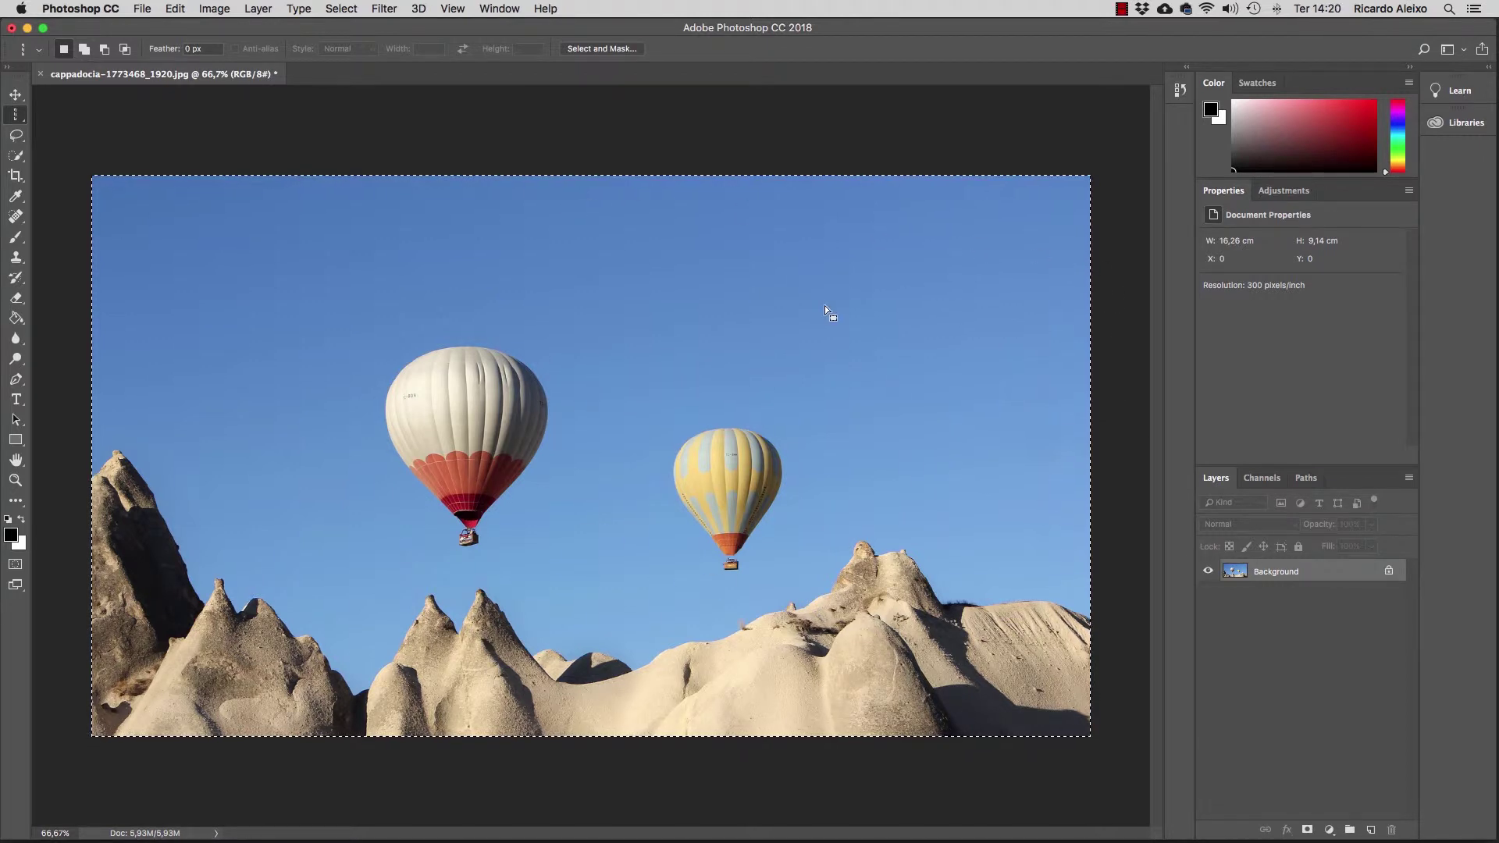
left_click(353, 9)
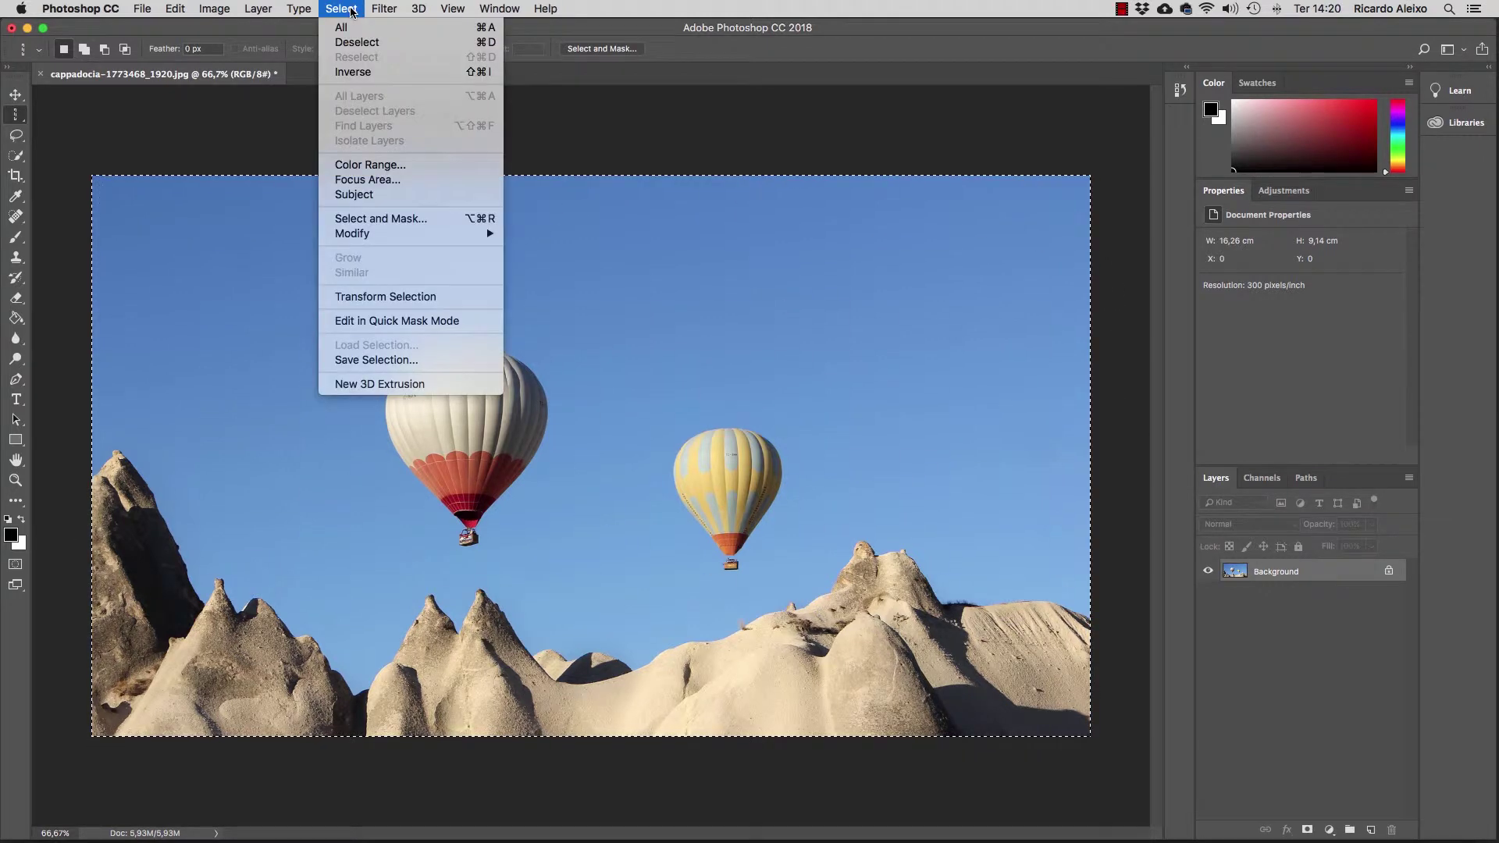
left_click(418, 44)
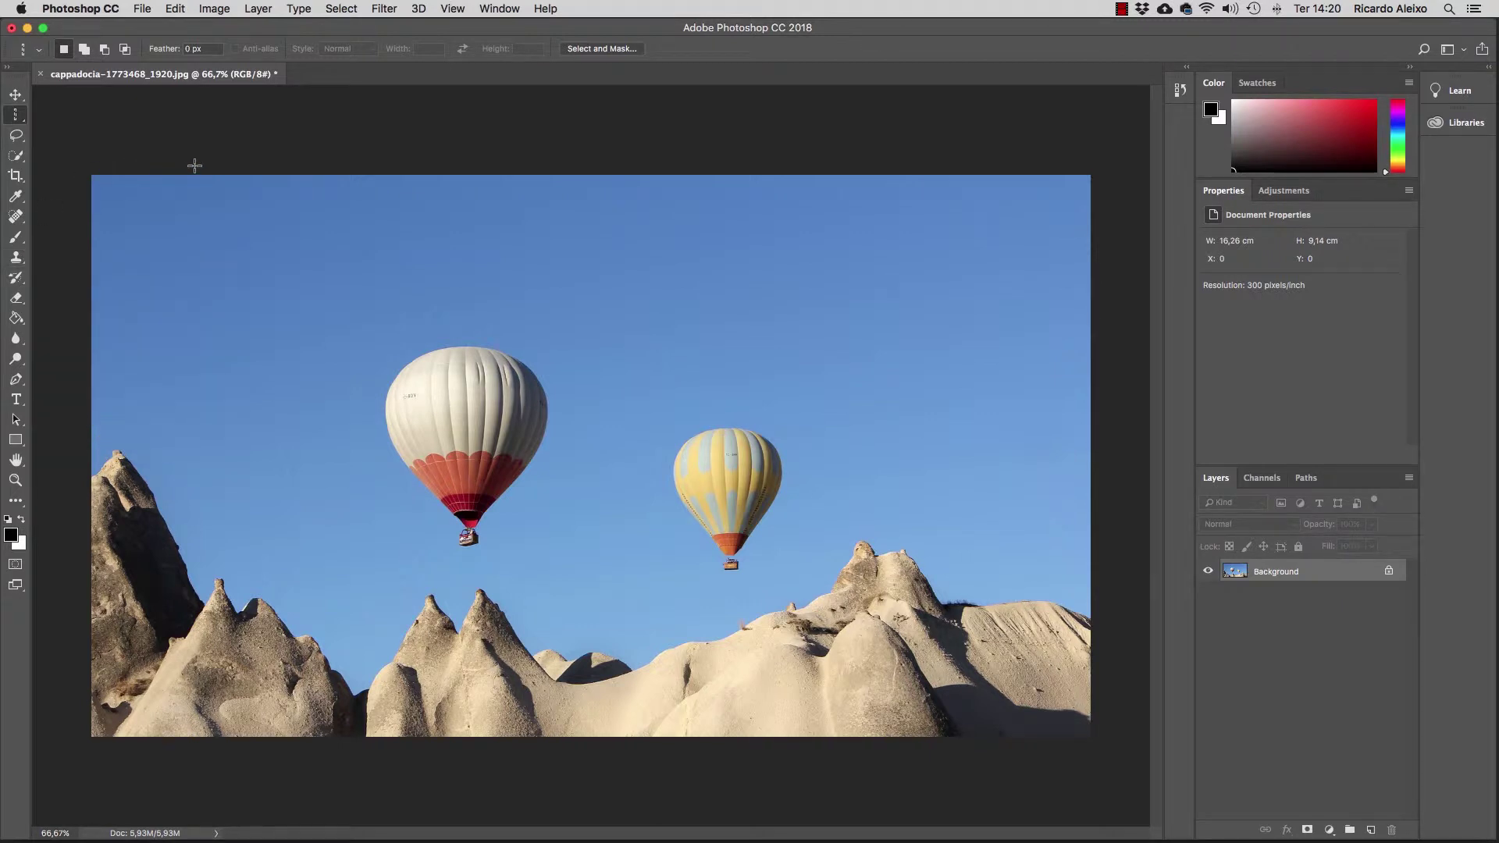
left_click(341, 9)
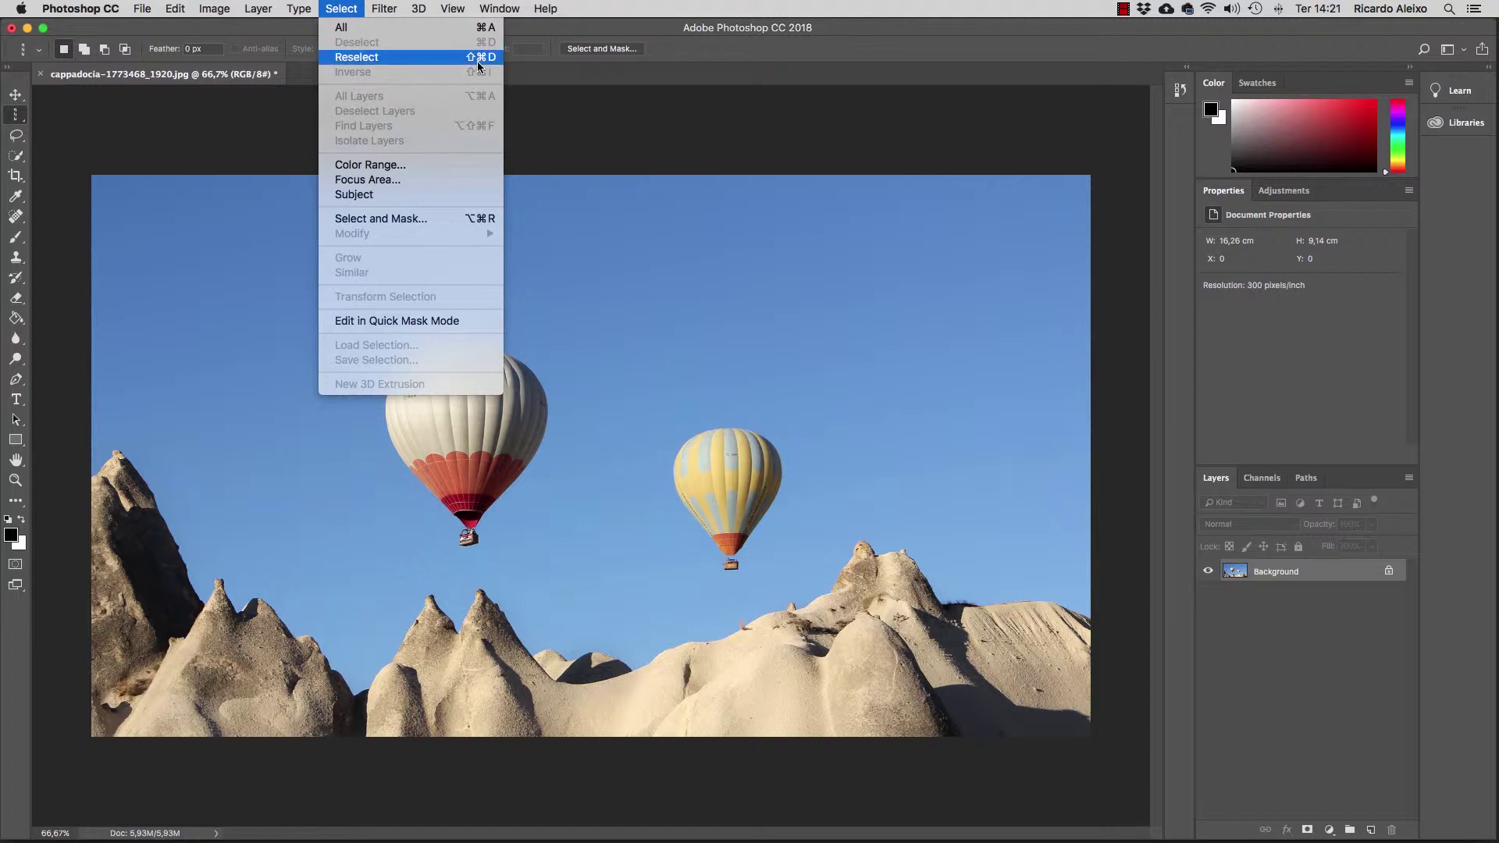
left_click(583, 121)
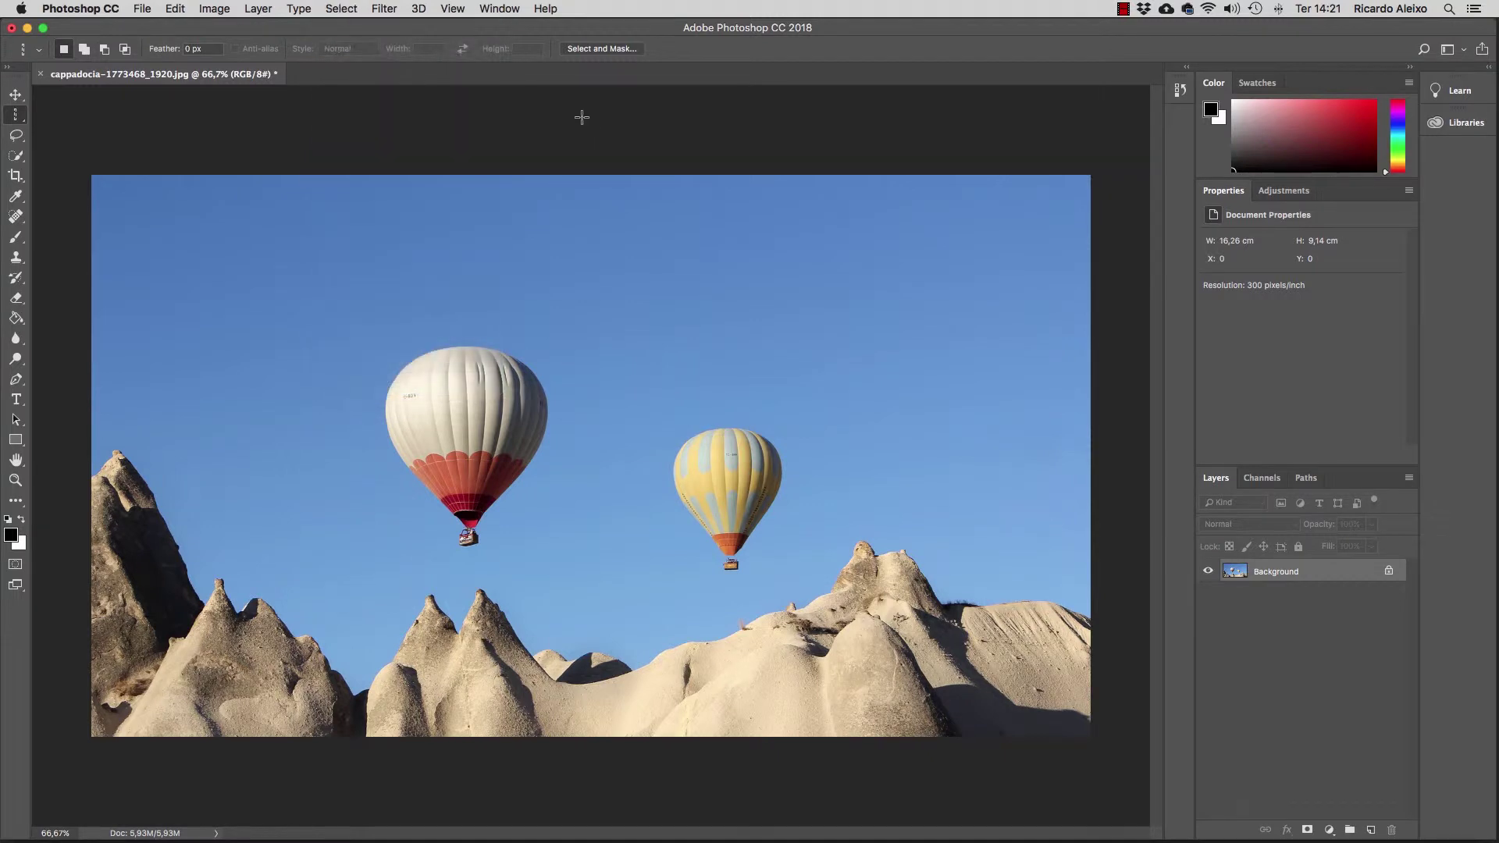
key("super+a")
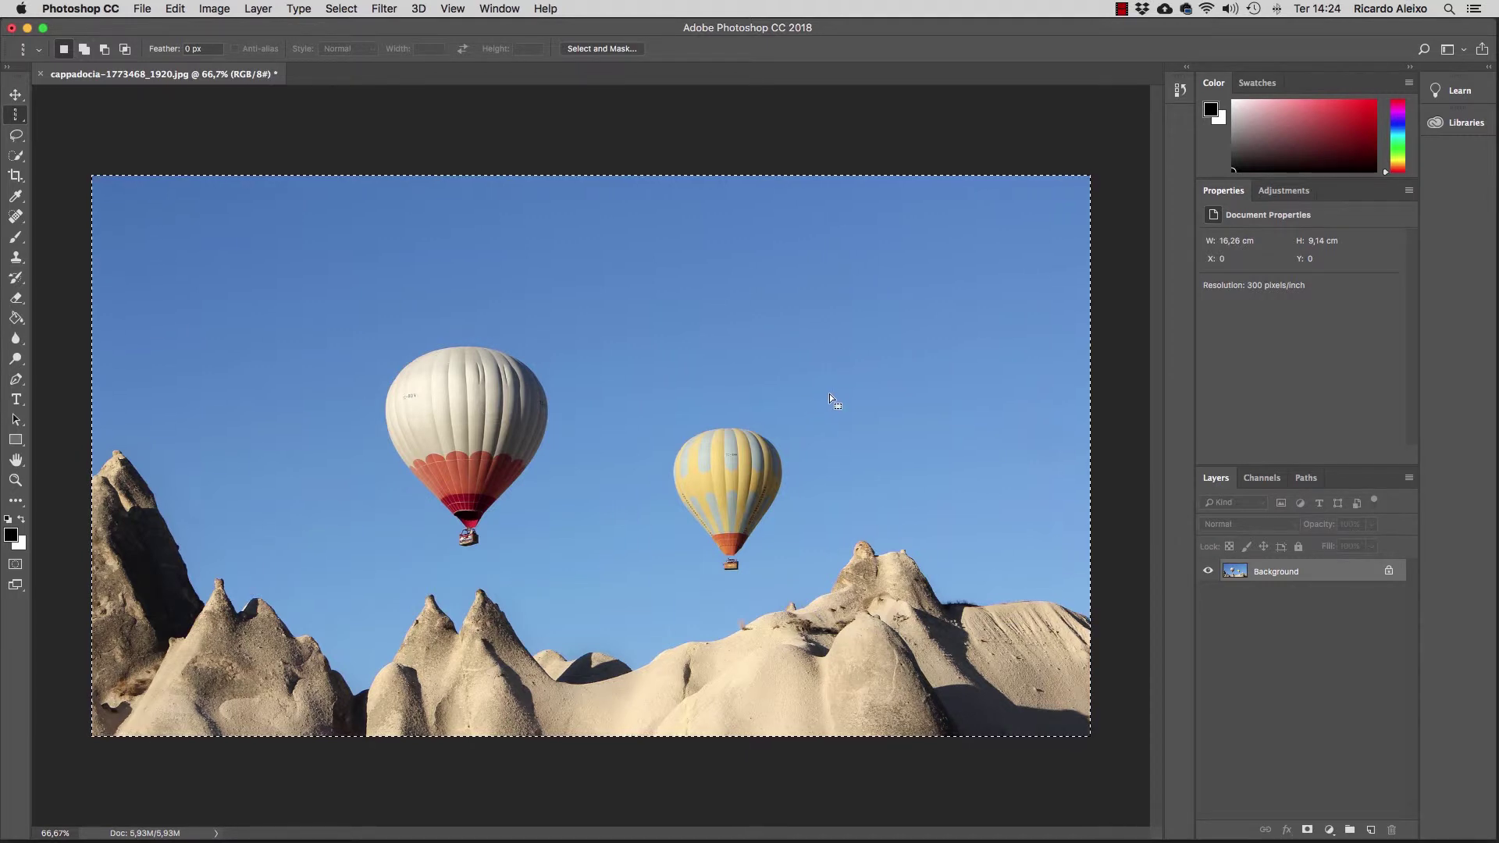
key("super+d")
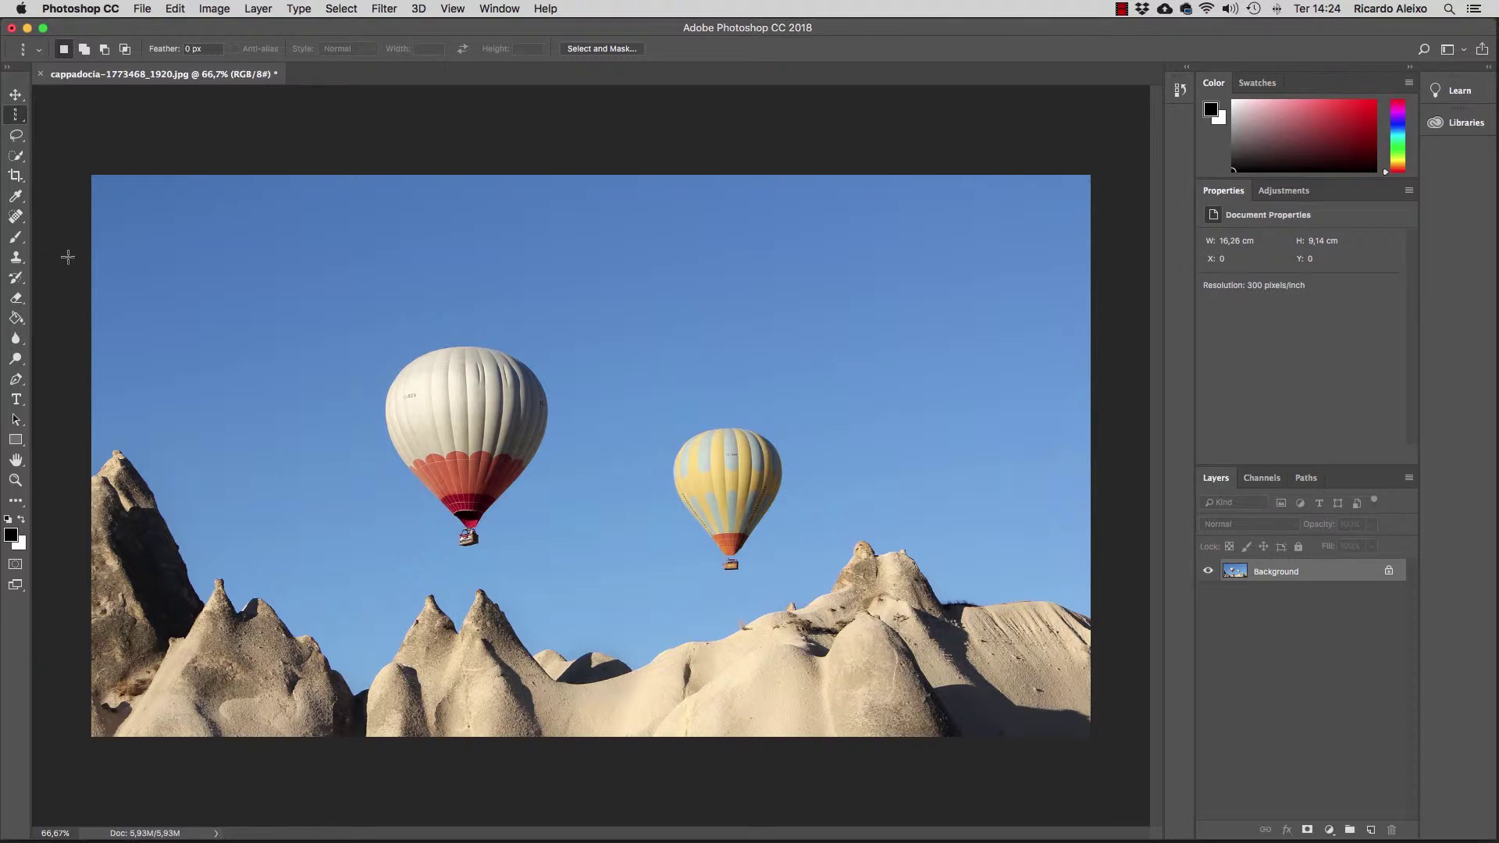
- Draw a loose freehand selection around the white and red balloon with the Lasso tool
left_click(24, 142)
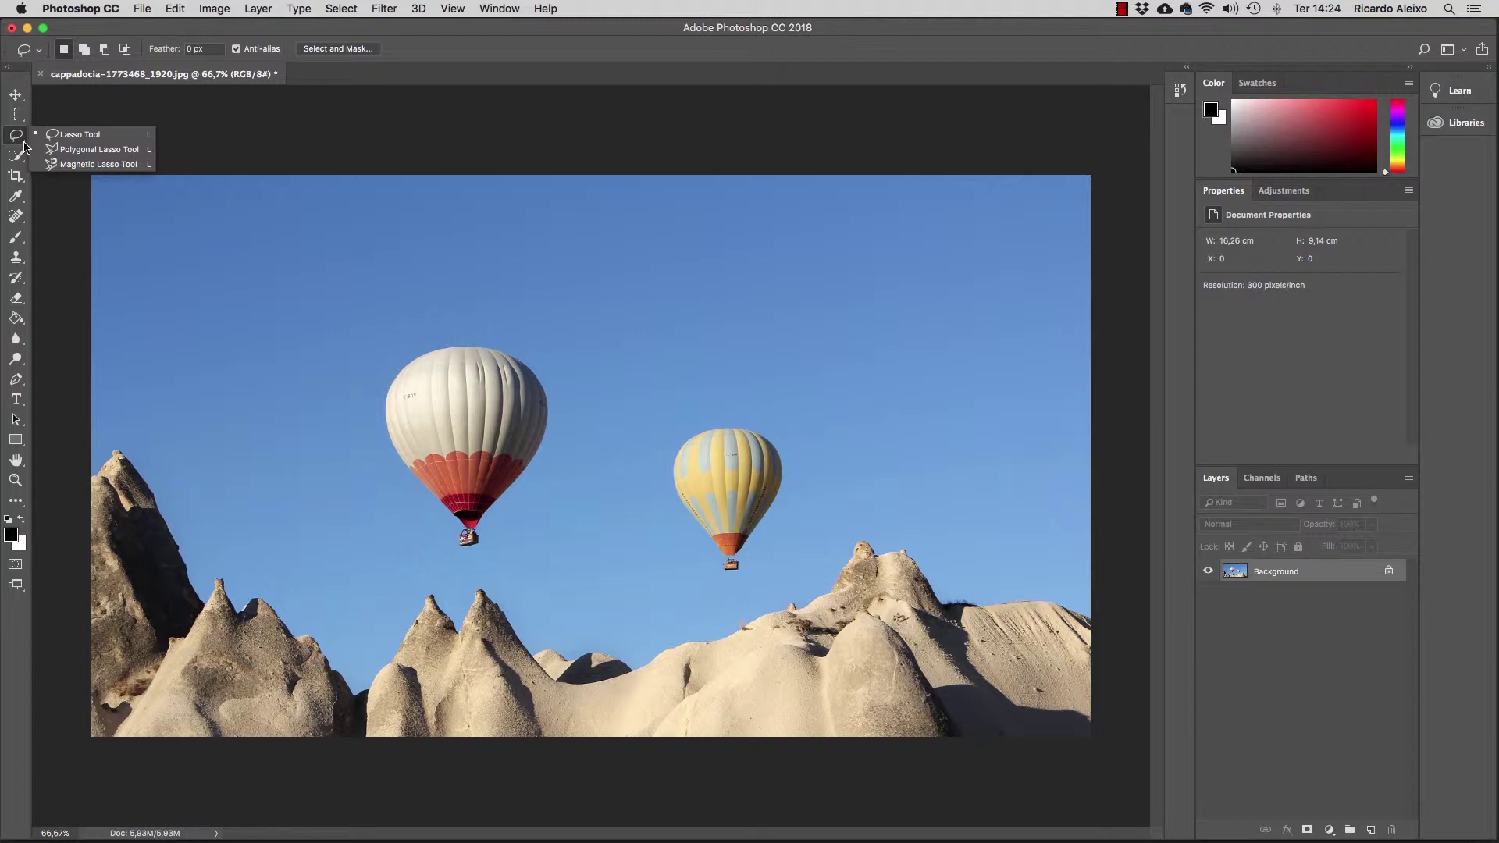
left_click(78, 134)
mouse_move(287, 256)
left_mouse_down()
mouse_move(253, 316)
mouse_move(264, 369)
mouse_move(348, 473)
mouse_move(355, 528)
mouse_move(417, 568)
mouse_move(486, 570)
mouse_move(595, 385)
mouse_move(515, 290)
mouse_move(372, 266)
mouse_move(334, 229)
mouse_move(287, 258)
left_mouse_up()
mouse_move(681, 251)
left_mouse_down()
mouse_move(658, 284)
mouse_move(658, 348)
left_mouse_up()
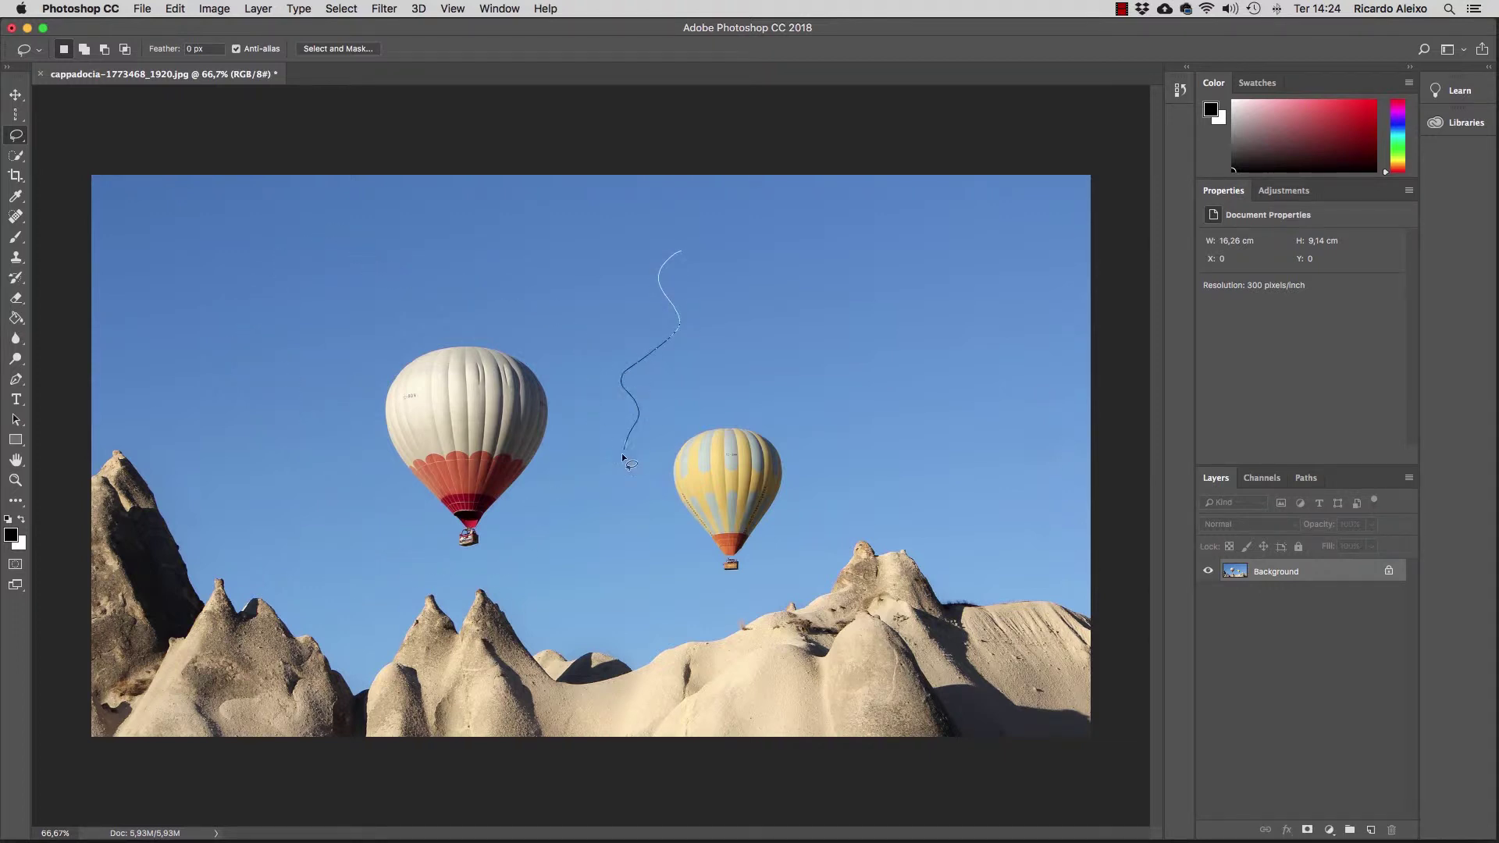
key("Escape")
mouse_move(412, 314)
left_mouse_down()
mouse_move(375, 520)
mouse_move(445, 565)
mouse_move(483, 566)
mouse_move(573, 364)
left_mouse_up()
left_click_drag(413, 311, 413, 314)
- Deselect the freehand outline and make a closed Polygonal Lasso selection around the white and red balloon
left_click(17, 139)
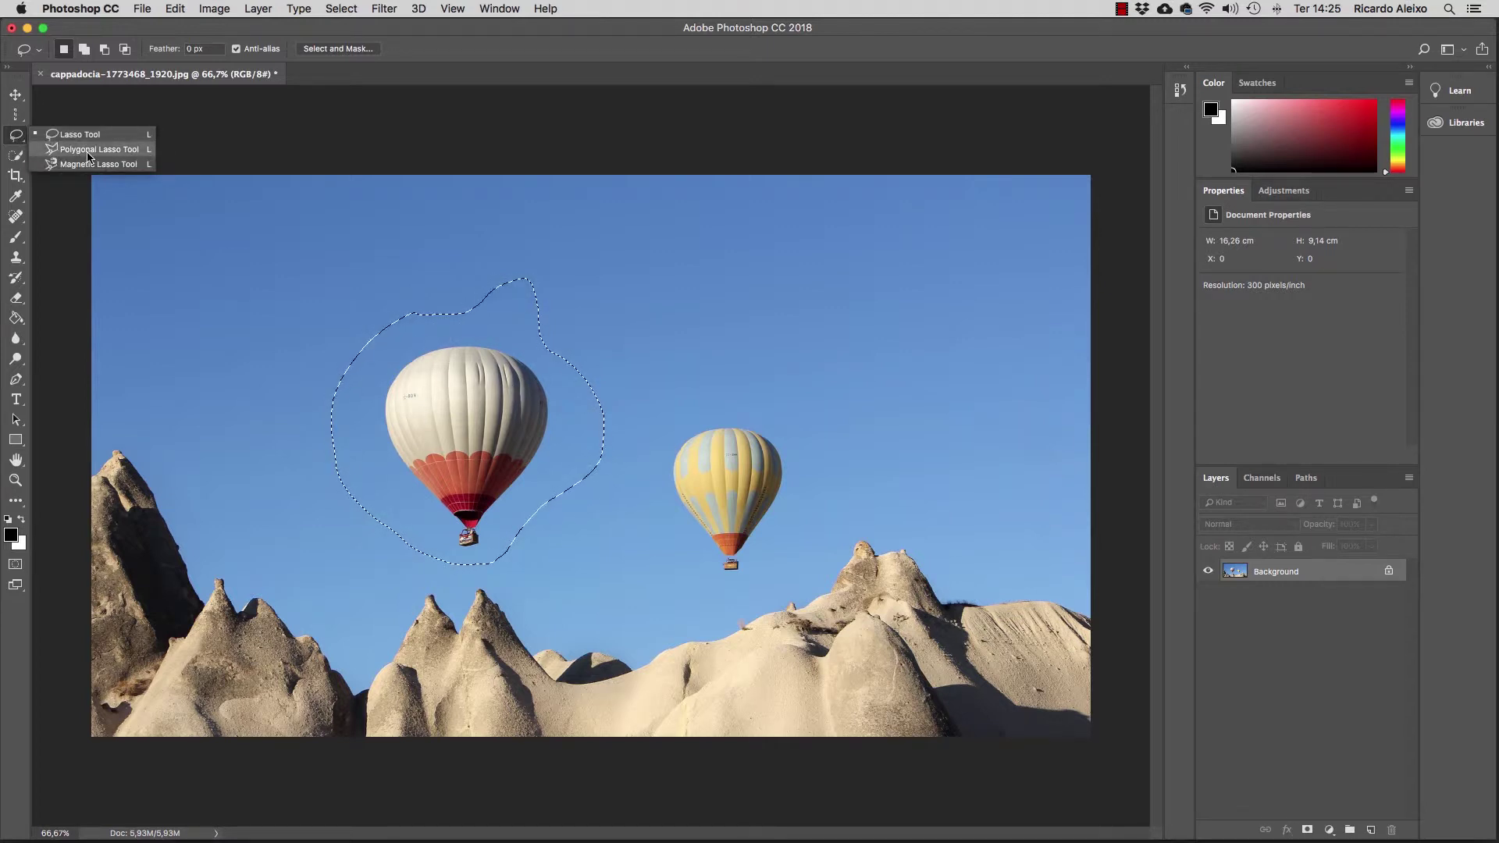
left_click(89, 152)
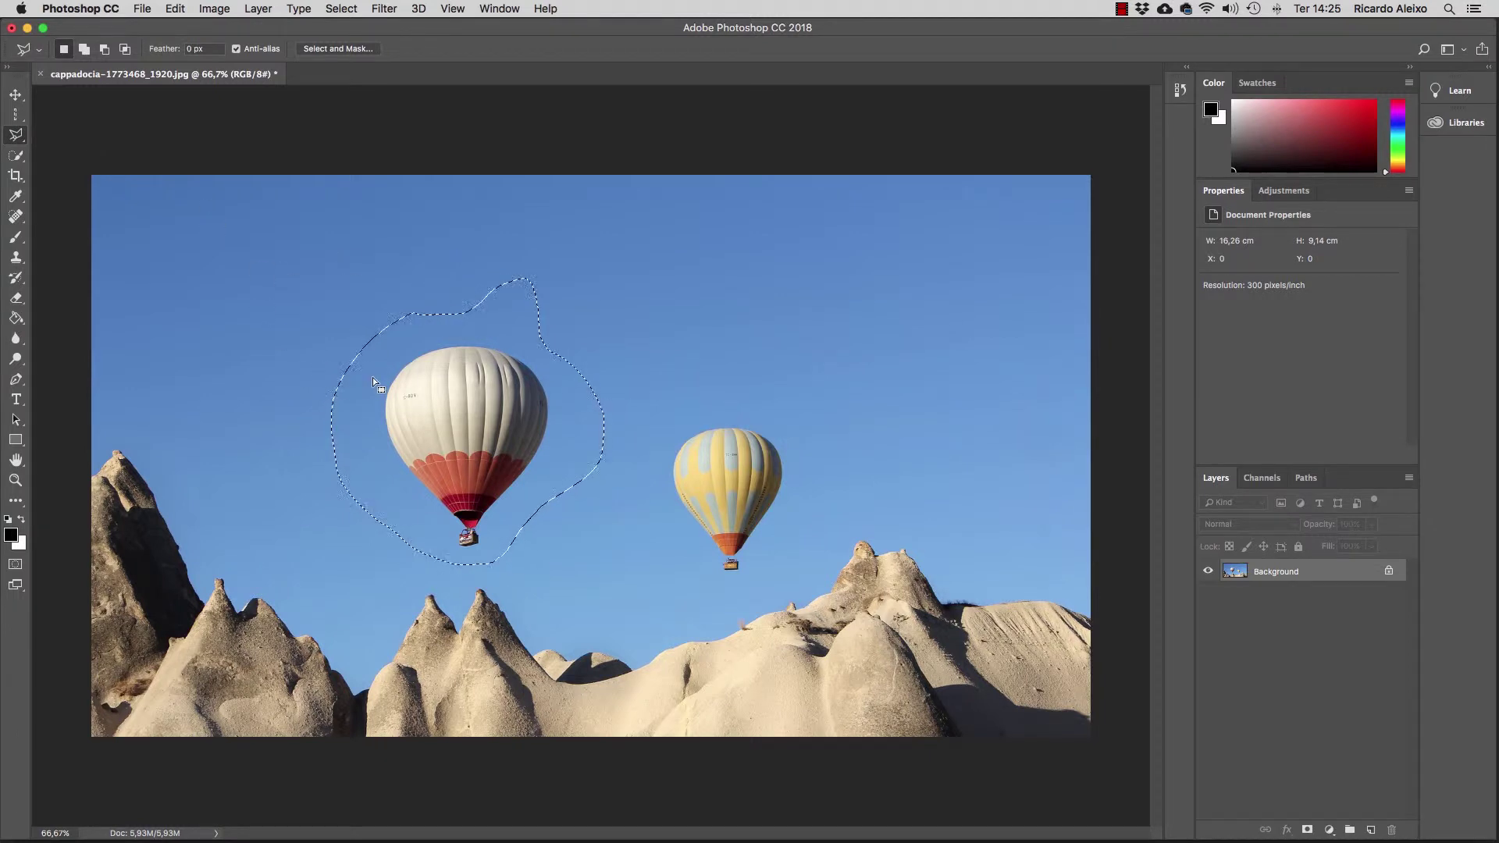
key("super+d")
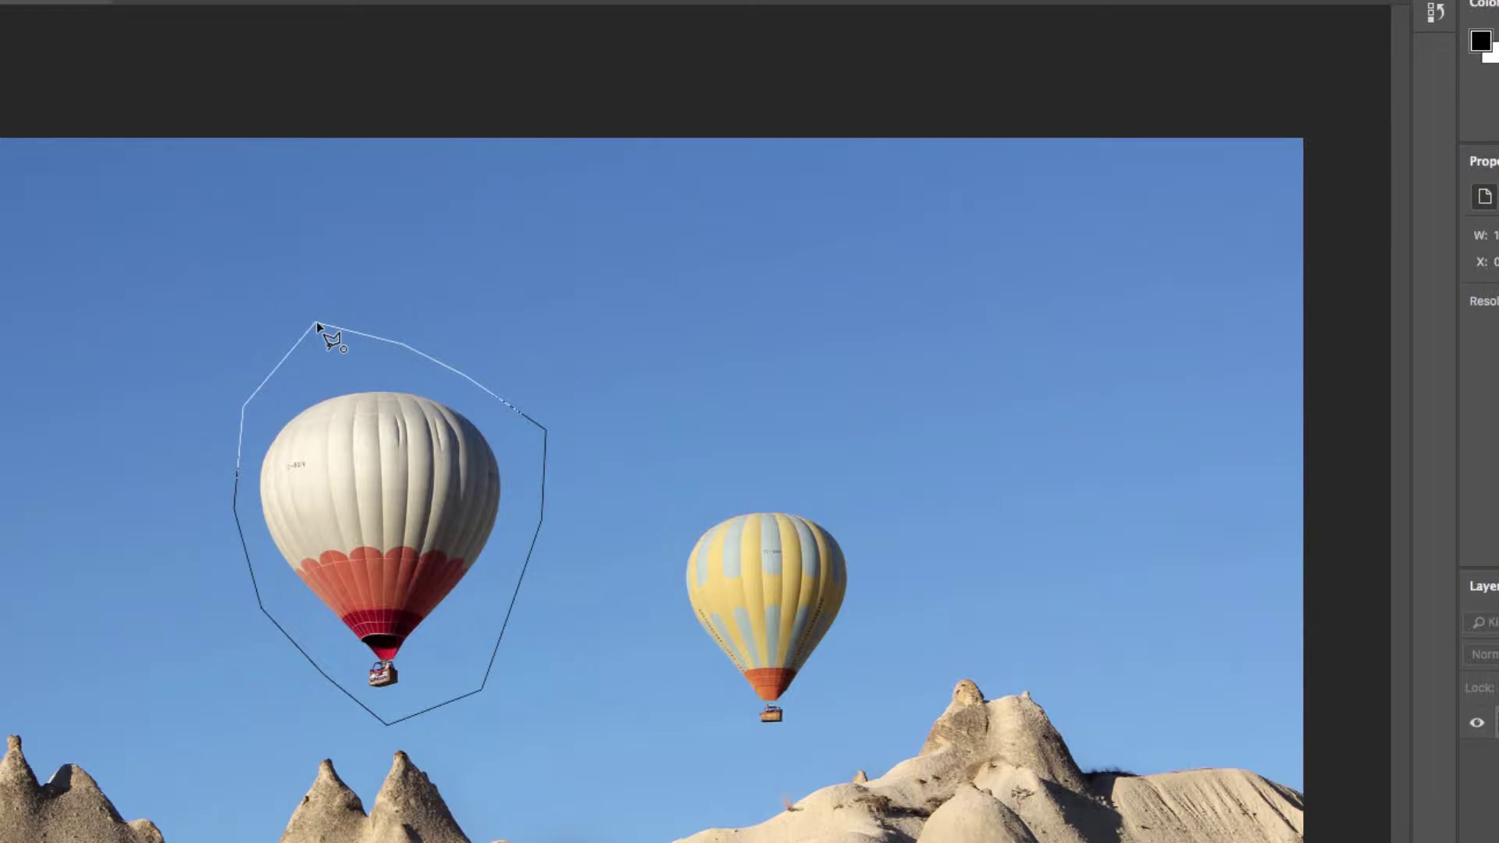
left_click(316, 321)
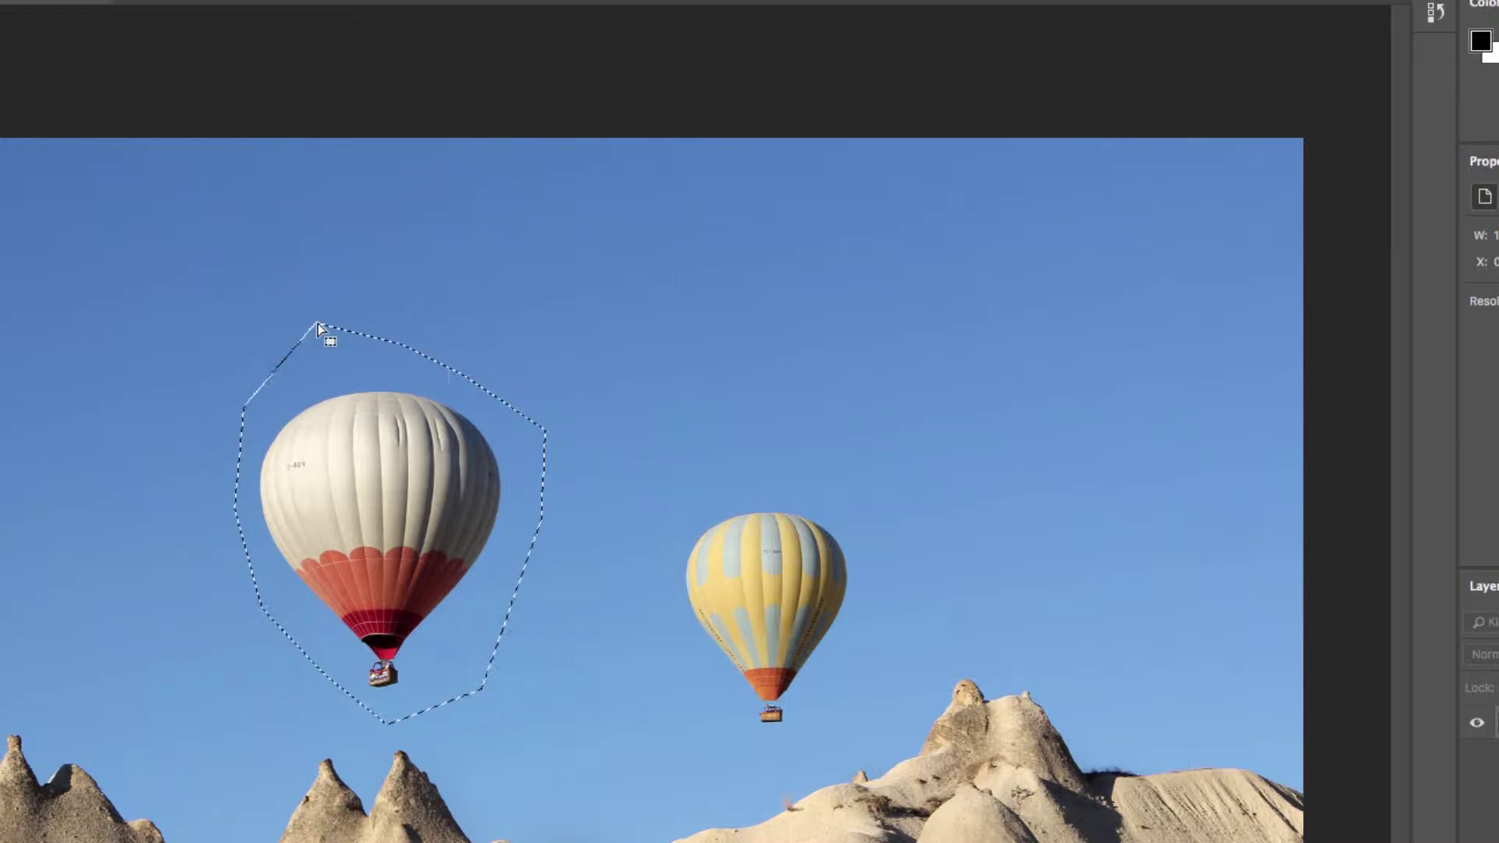
- Outline the yellow balloon with straight Polygonal Lasso segments and close the selection from the last point
left_click(731, 467)
left_click(650, 566)
left_click(658, 697)
left_click(771, 772)
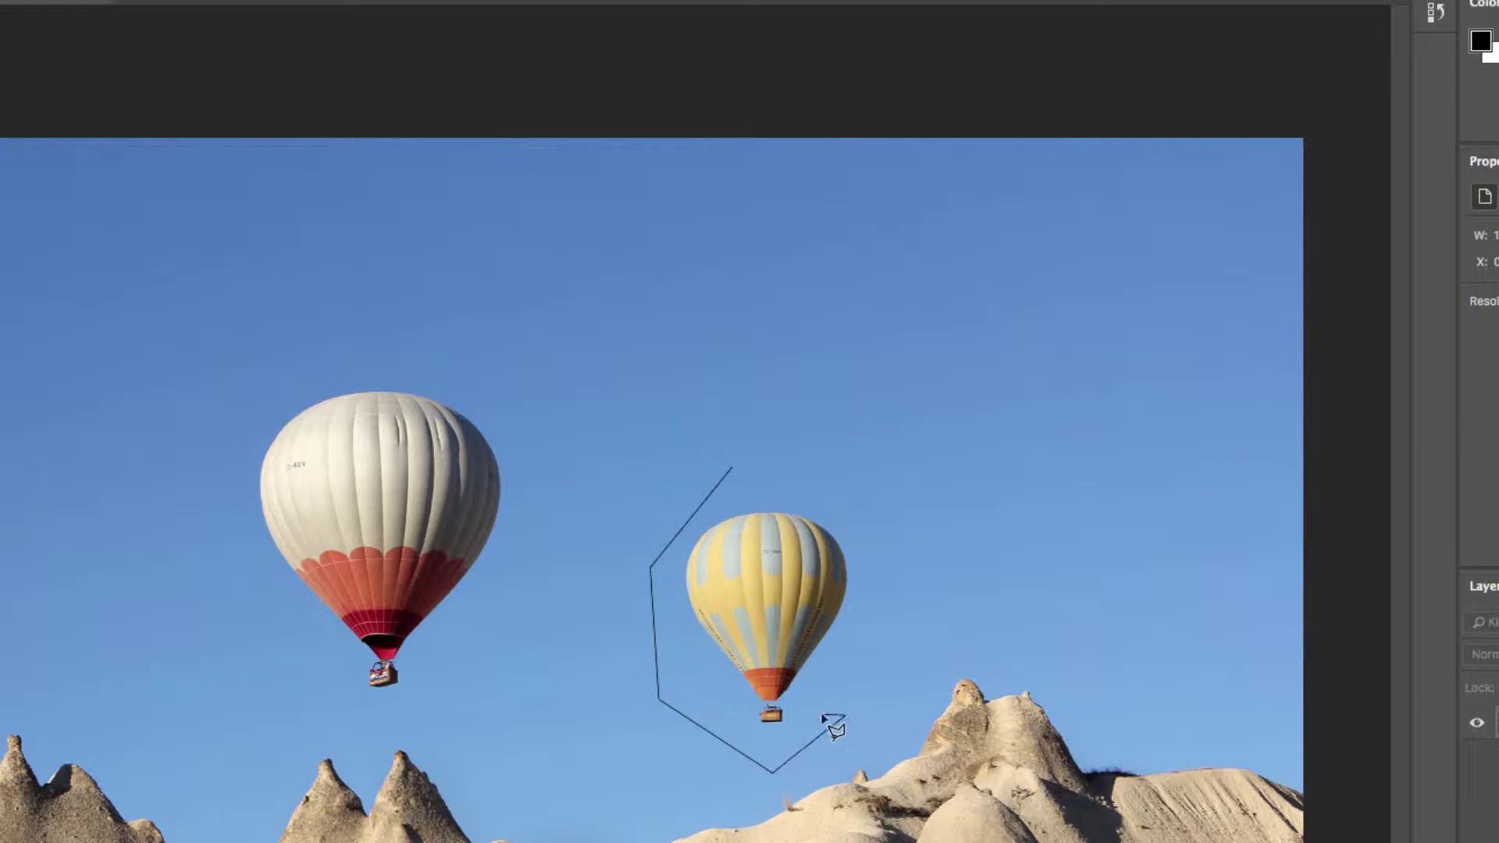
left_click(846, 712)
left_click(895, 605)
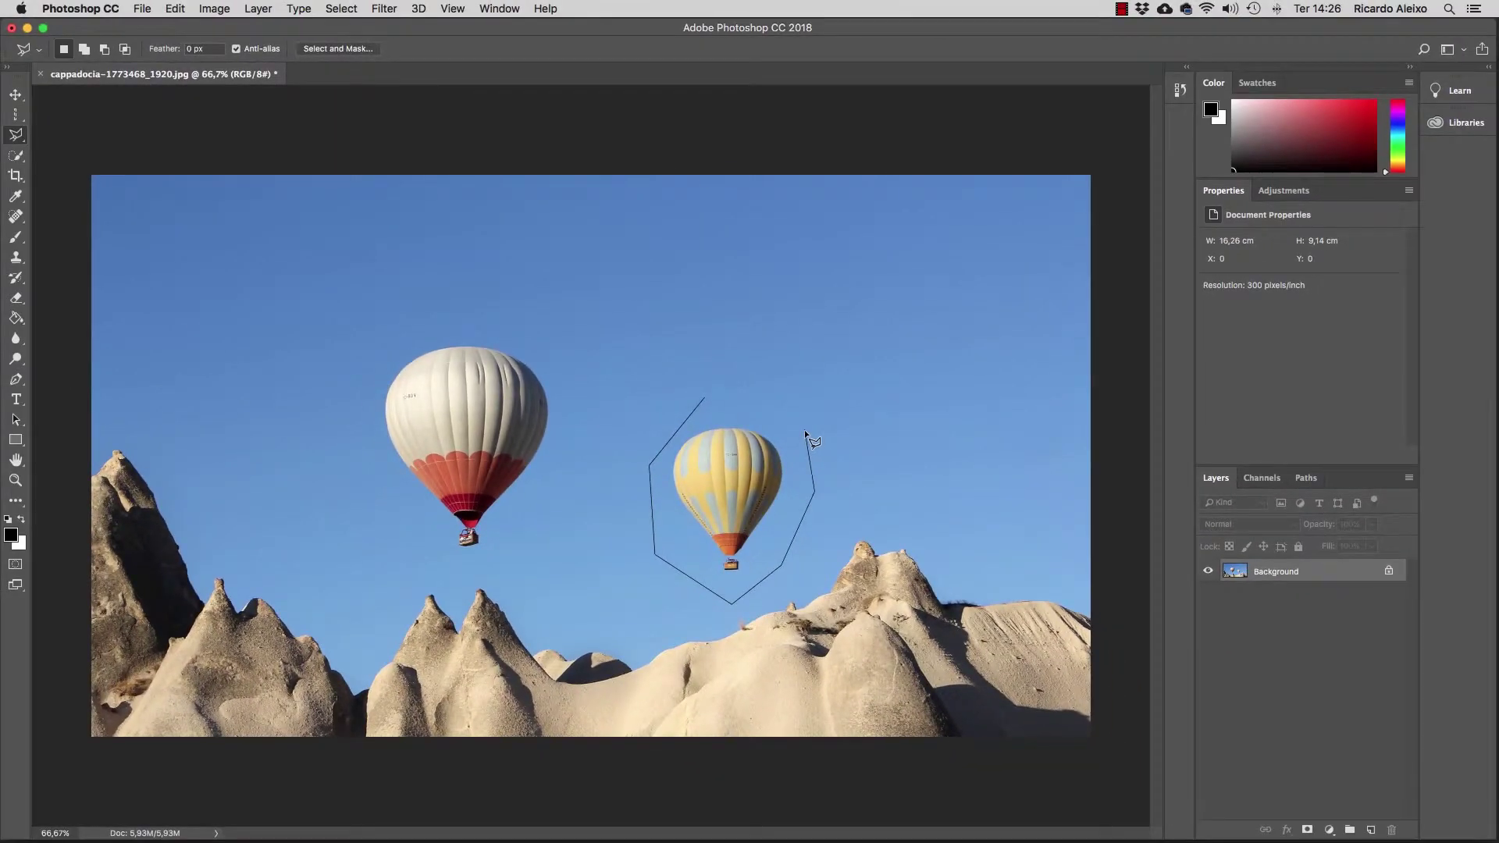
double_click(805, 431)
- Deselect the polygonal outline, trace the white and red balloon with the Magnetic Lasso, and trace the yellow balloon the same way
left_click(20, 140)
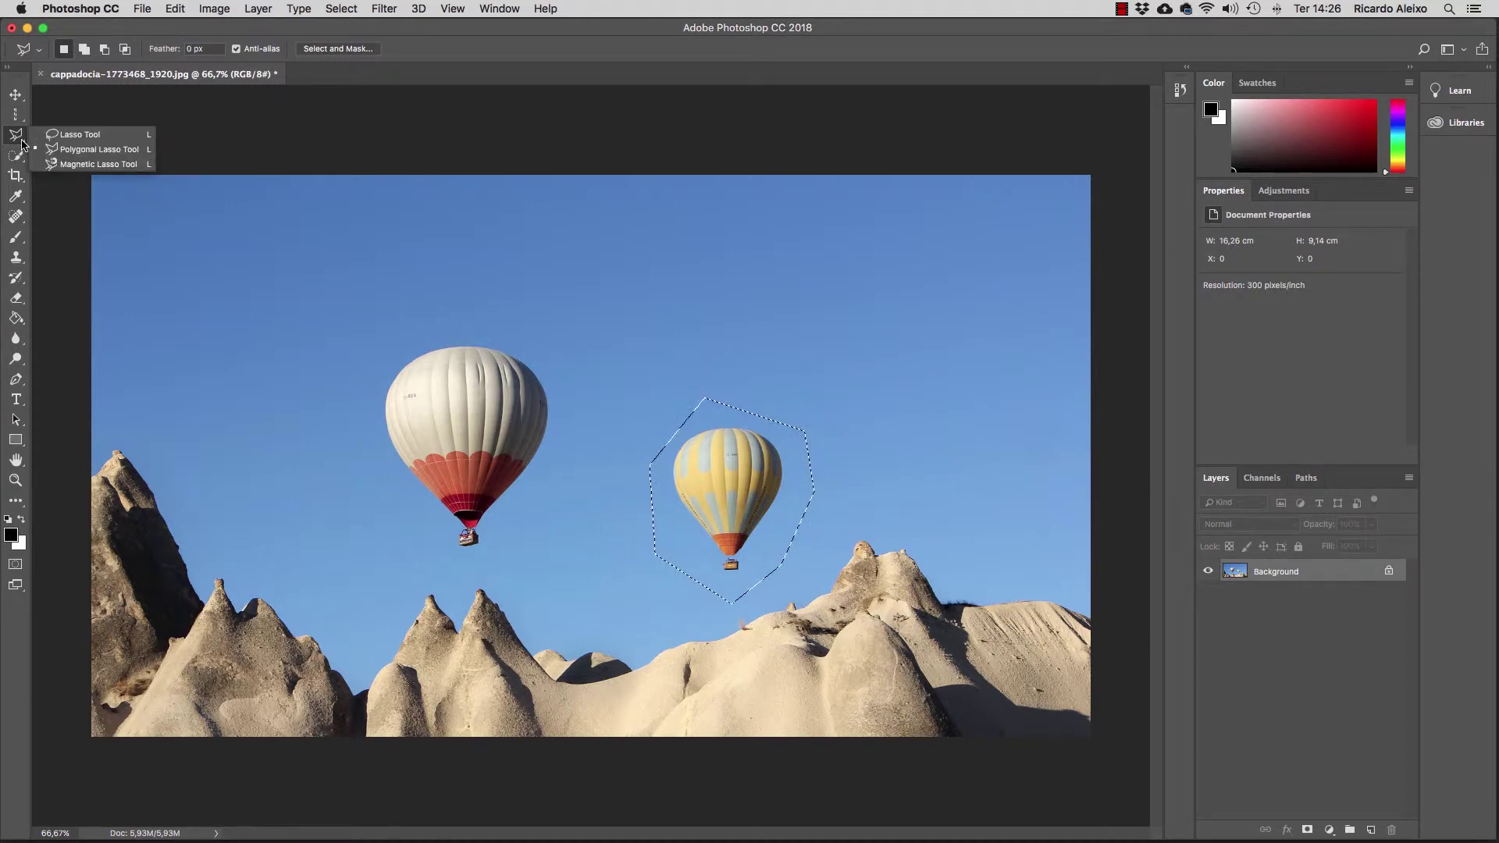
left_click(74, 164)
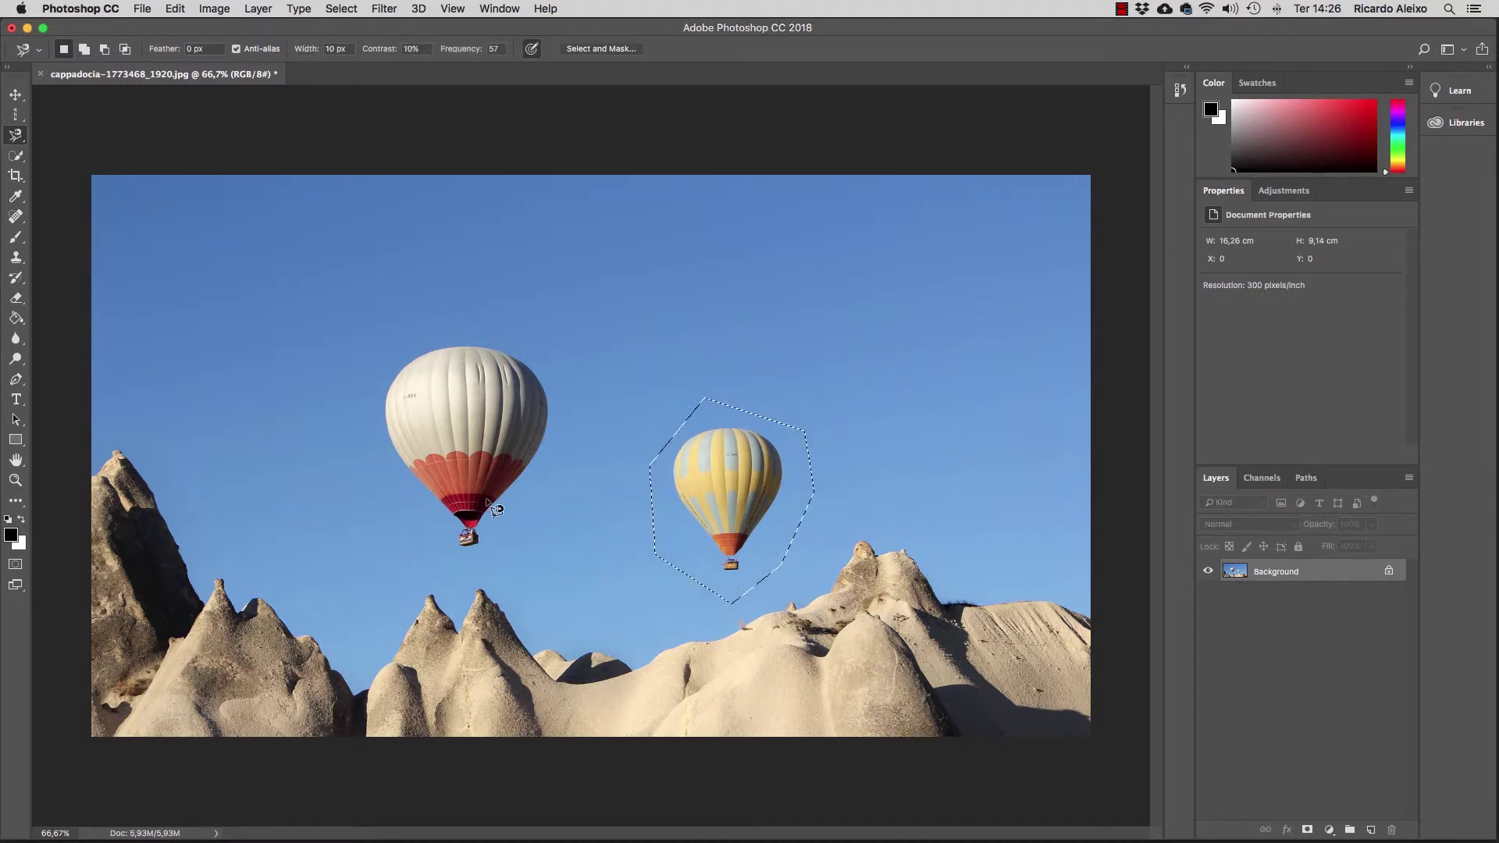
key("super+d")
left_click(464, 347)
mouse_move(414, 363)
left_mouse_down()
mouse_move(389, 400)
mouse_move(392, 434)
left_mouse_up()
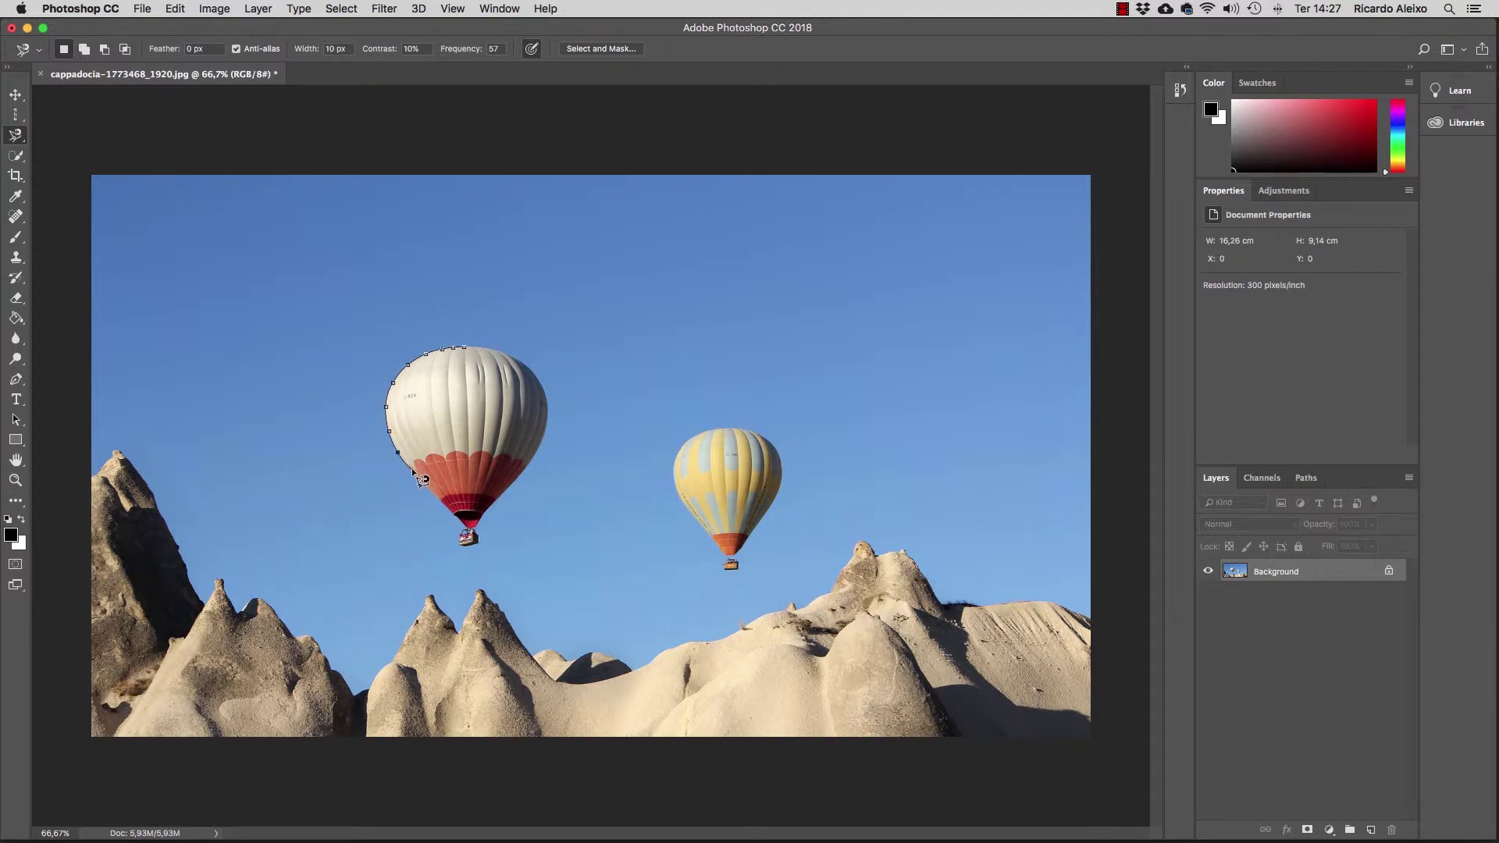
mouse_move(457, 521)
left_mouse_down()
mouse_move(478, 546)
mouse_move(512, 489)
left_mouse_up()
mouse_move(551, 399)
left_mouse_down()
mouse_move(502, 351)
mouse_move(462, 349)
left_mouse_up()
left_click(463, 347)
left_click(721, 429)
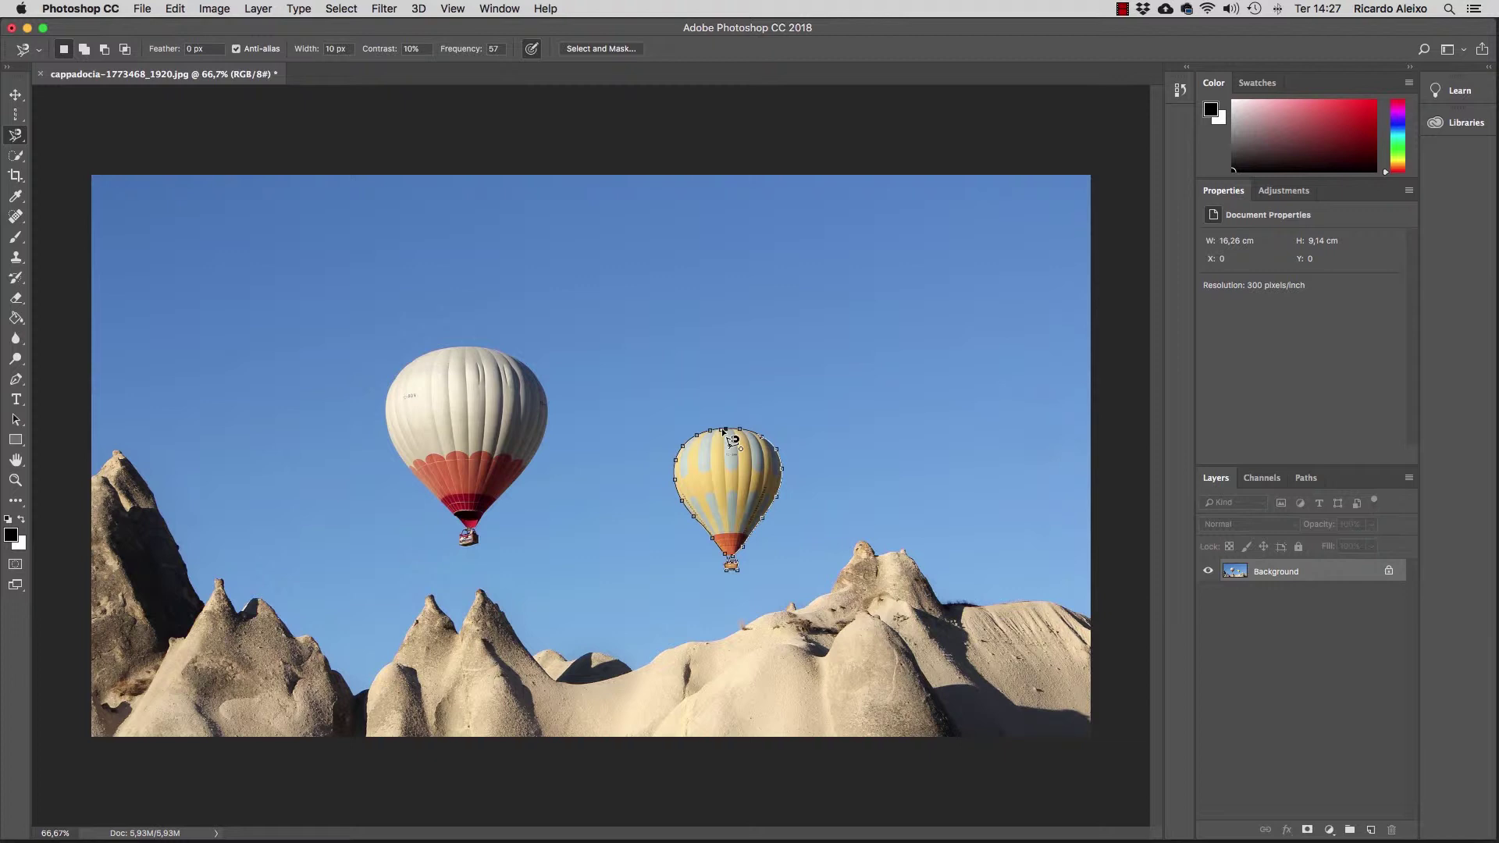
left_click(725, 431)
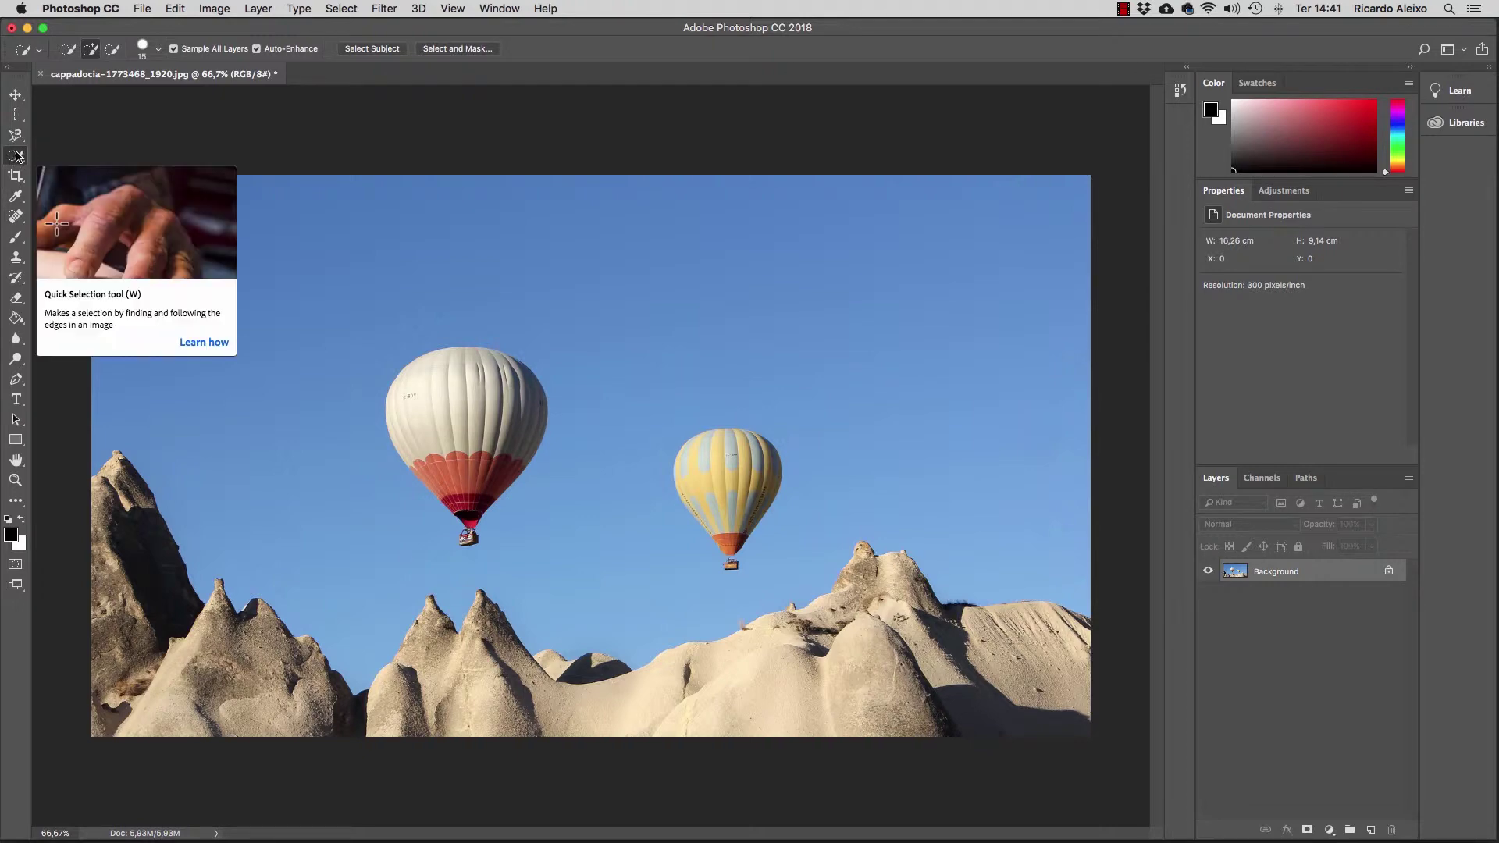
- Paint over the white and red balloon with the Quick Selection tool to select it
left_click(23, 161)
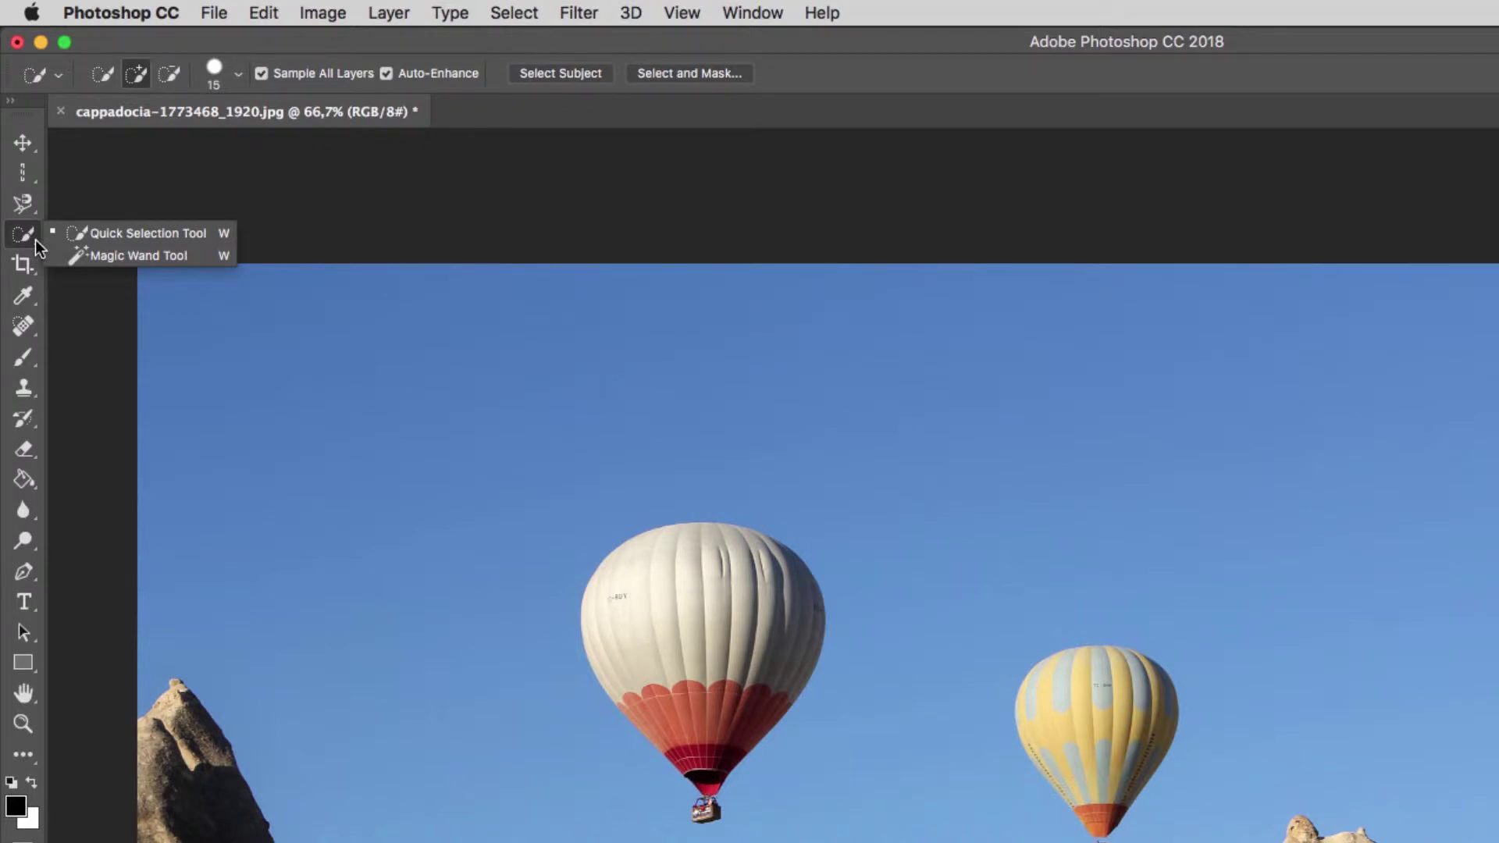
left_click(130, 234)
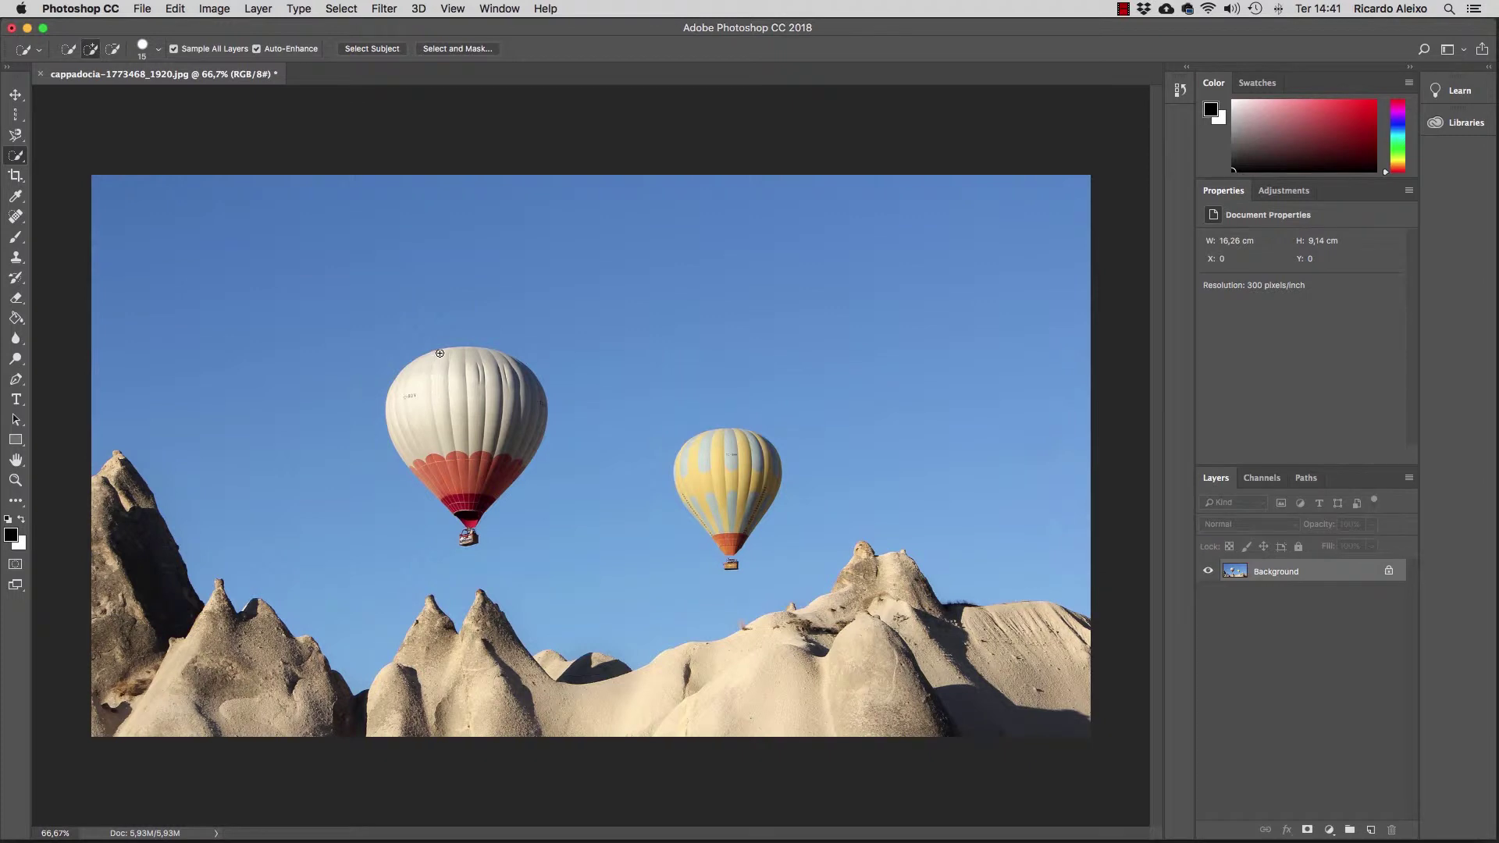
mouse_move(440, 353)
left_mouse_down()
mouse_move(406, 433)
mouse_move(452, 452)
mouse_move(478, 382)
mouse_move(460, 449)
mouse_move(492, 468)
mouse_move(466, 521)
left_mouse_up()
- Subtract the stray patch of sky beside the white and red balloon's basket from the selection
key("super+plus")
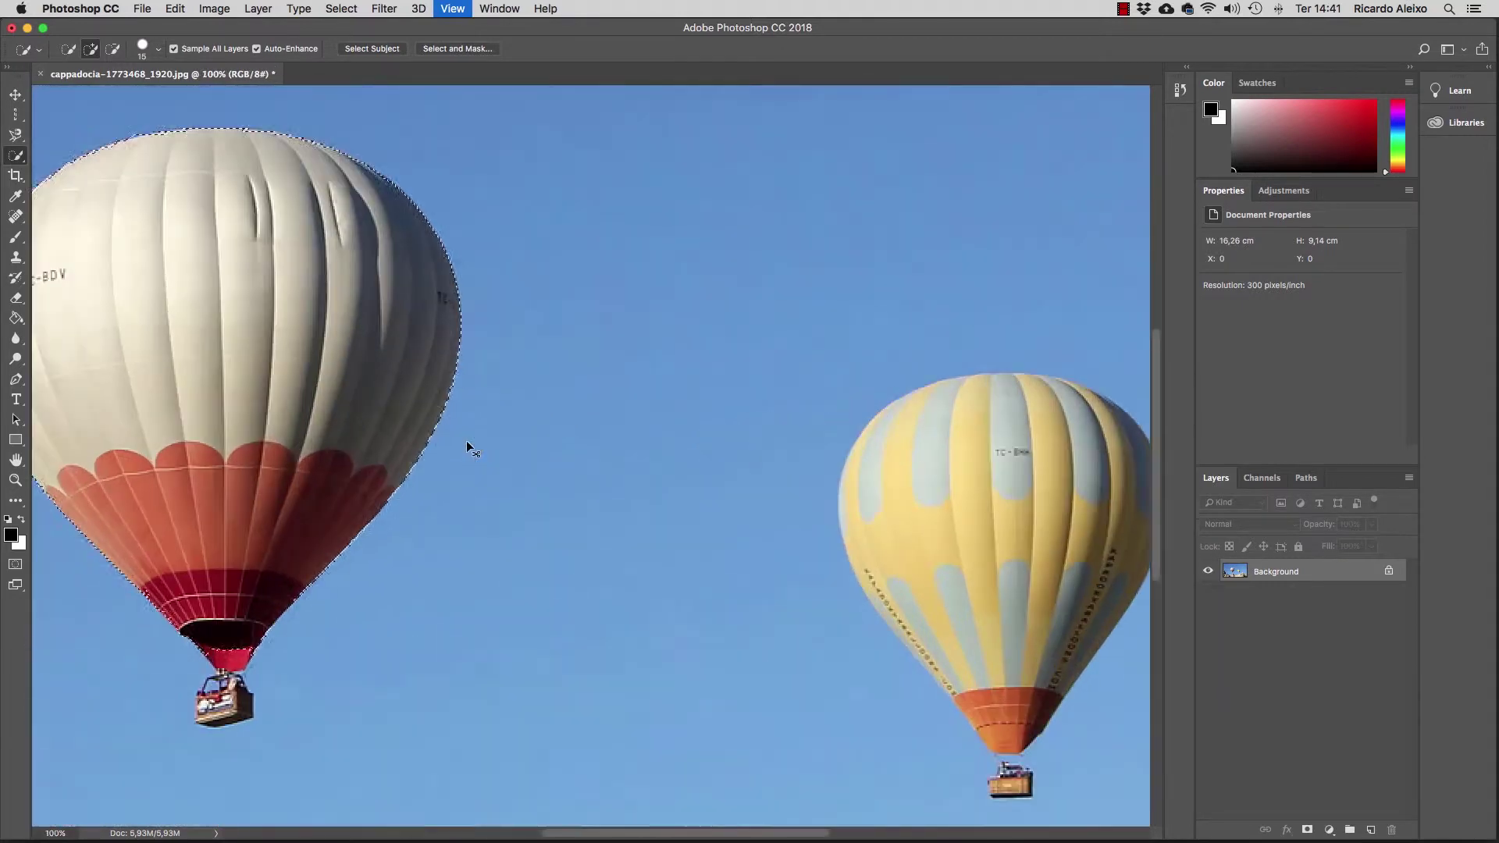
key("super+plus")
key("super+plus")
key("super+plus")
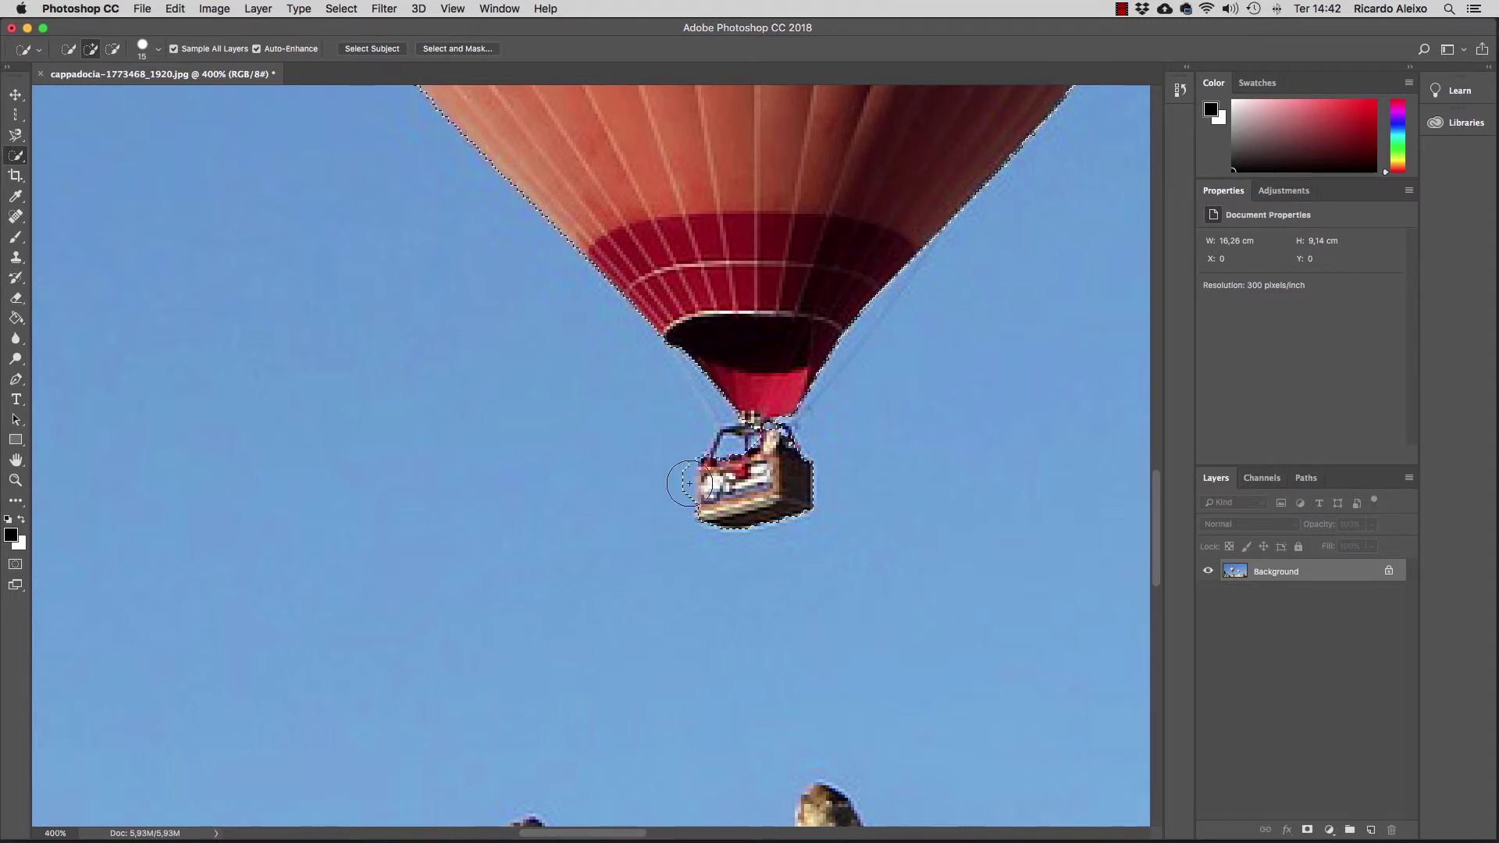
key("alt")
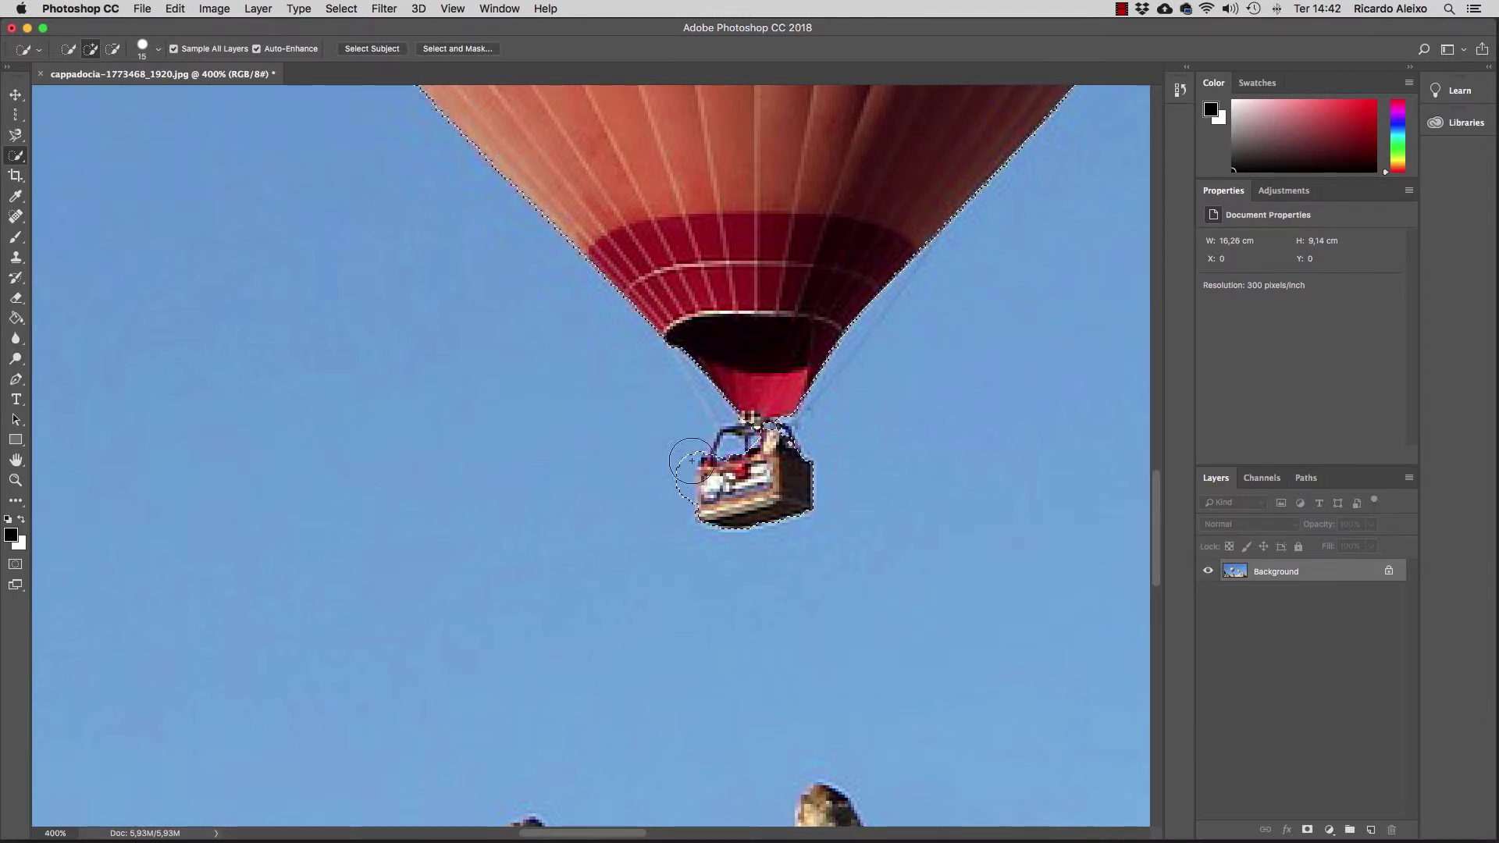
key("alt")
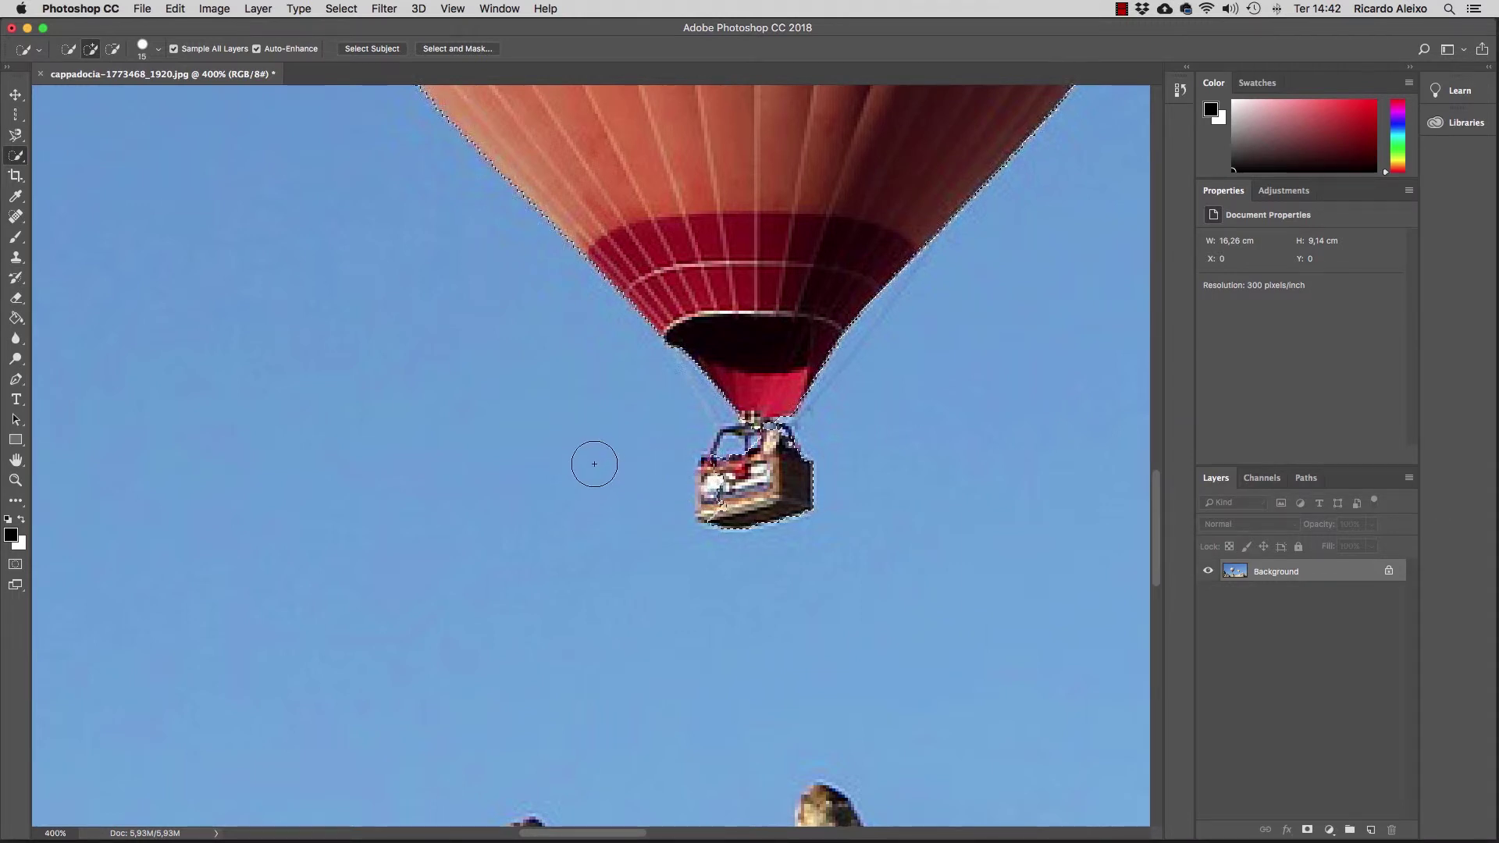
- Try smaller and larger brush sizes for the Quick Selection tool
key("bracketleft")
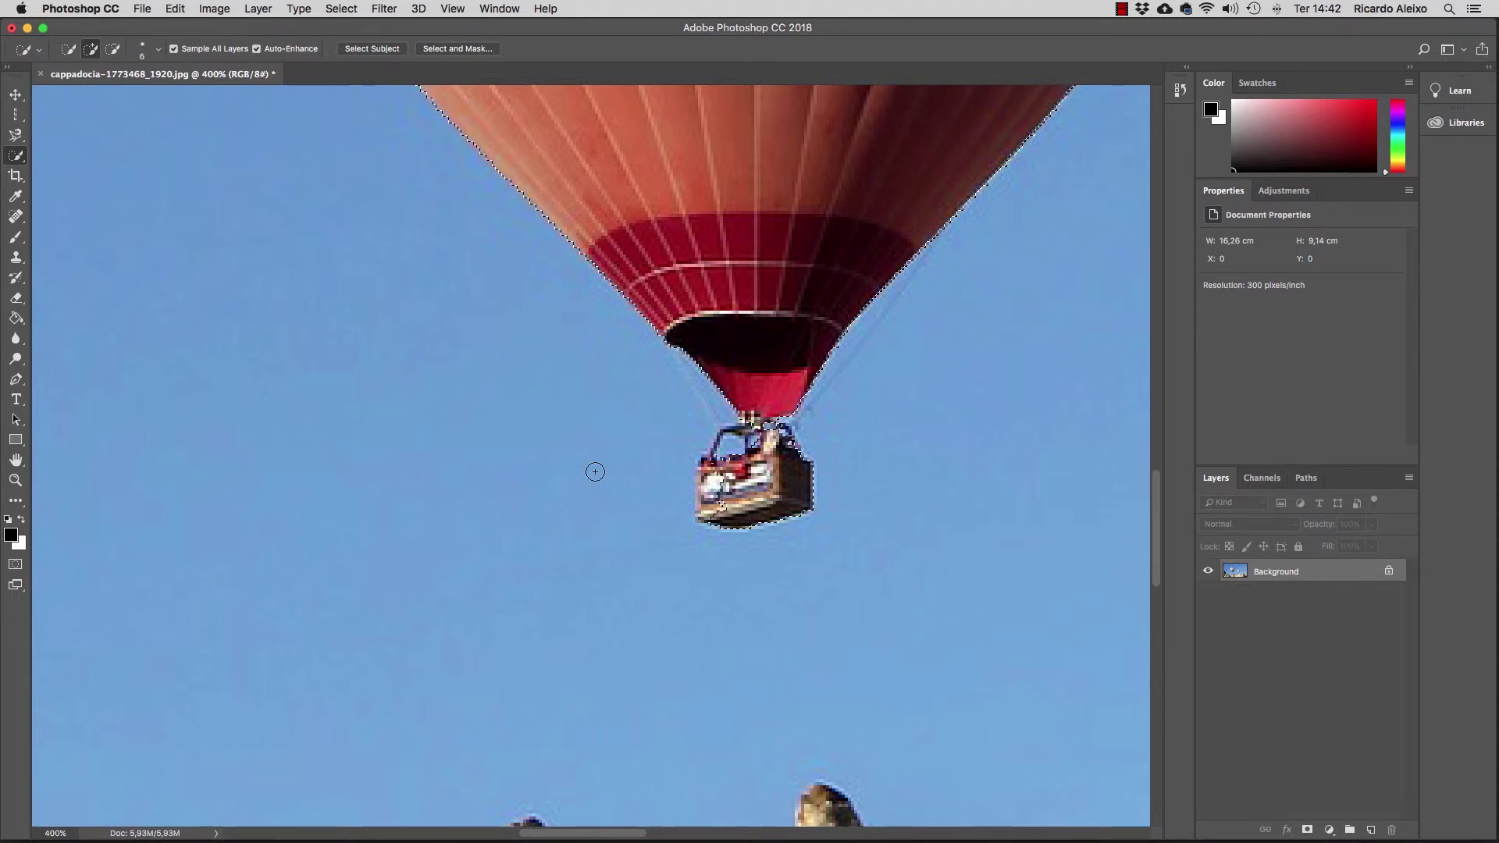
key("bracketleft")
key("bracketright")
key("bracketright")
key("bracketright")
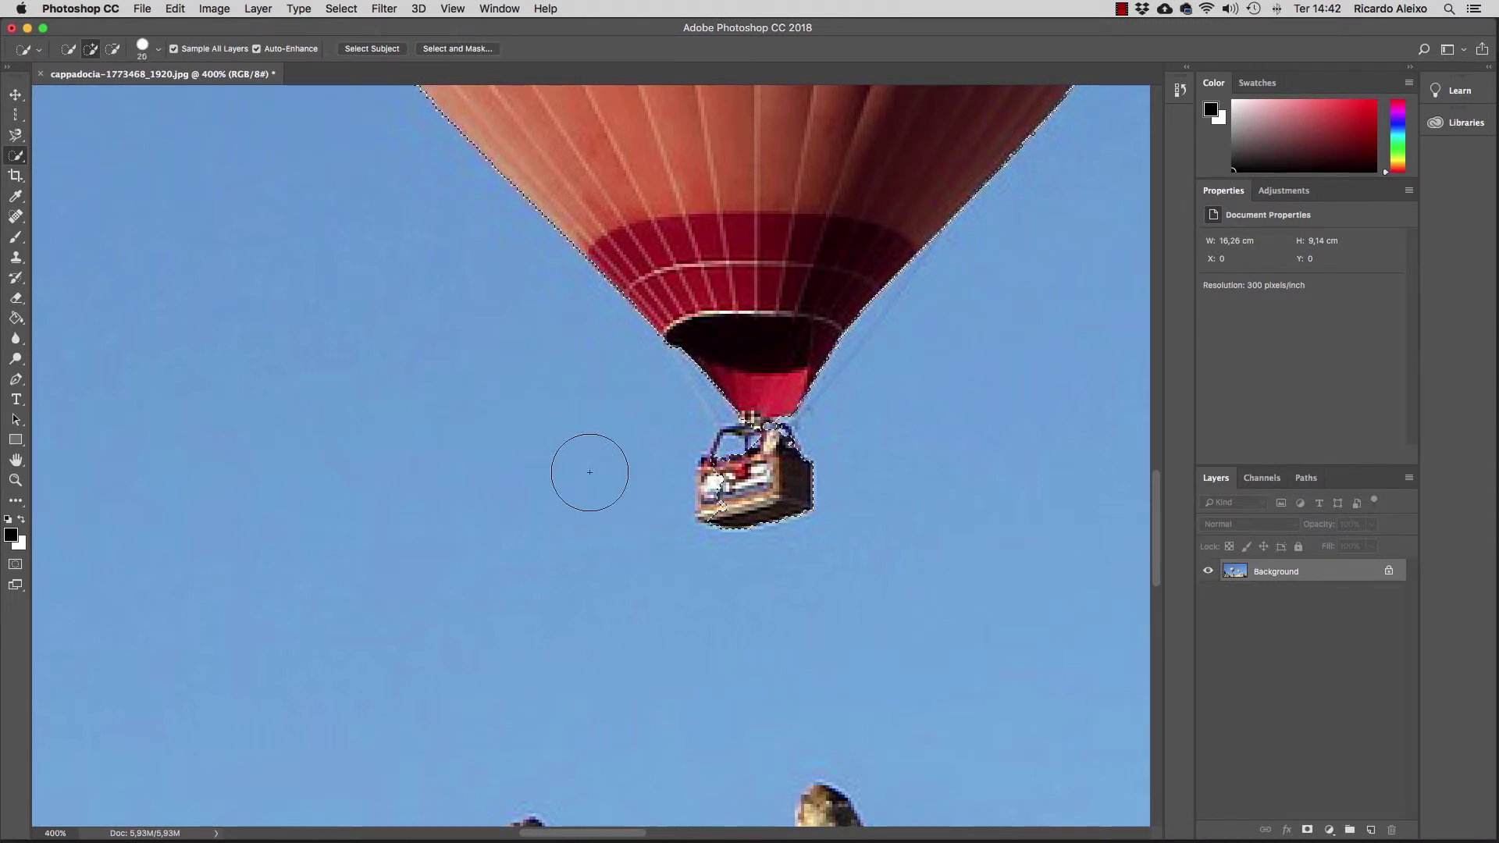
key("bracketleft")
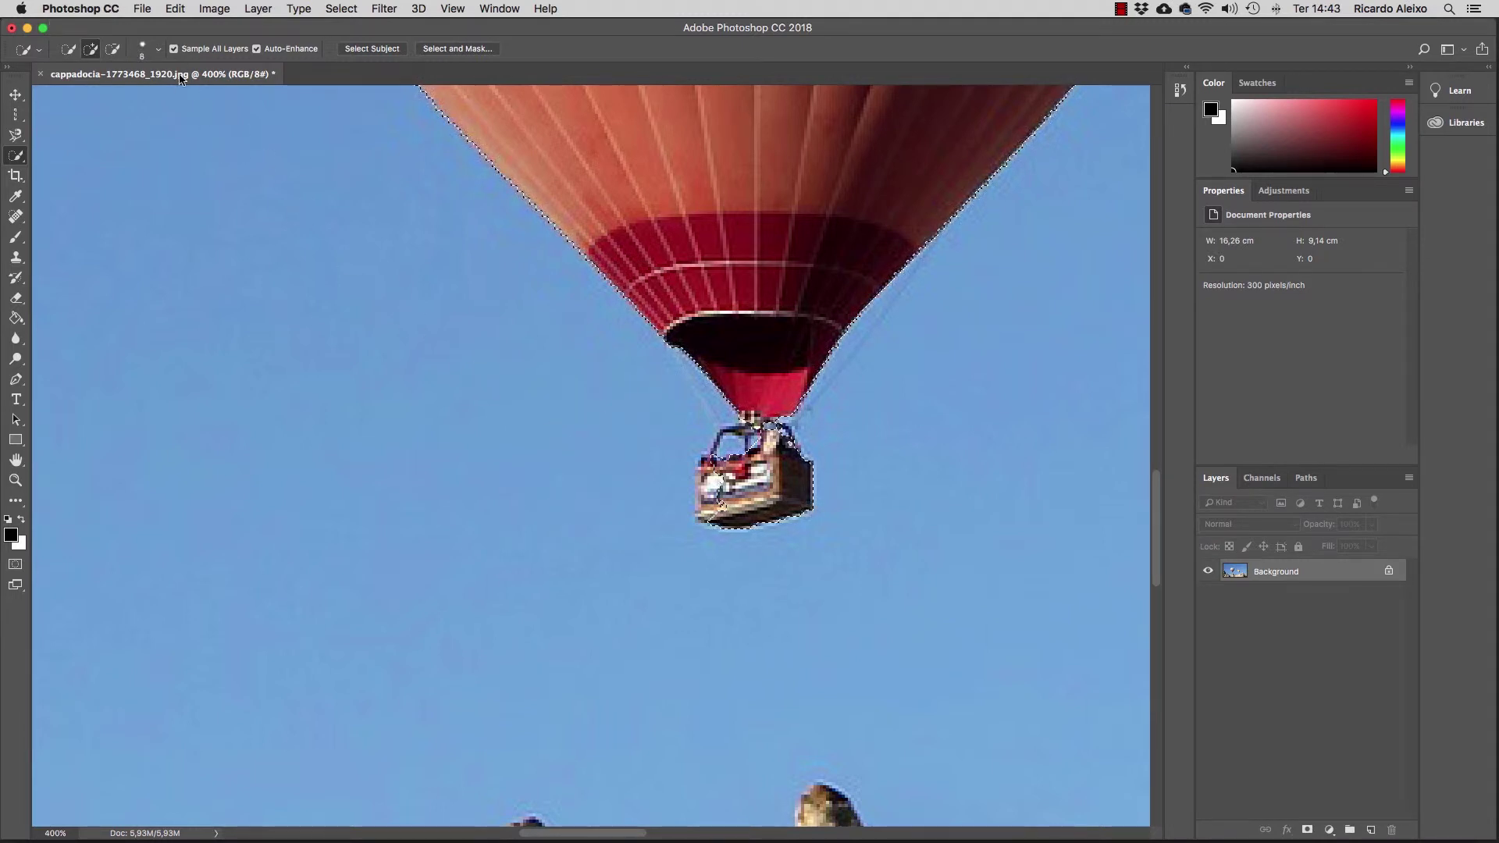
- Reduce the Quick Selection brush size to 3 px and touch up the selection around the basket's upper edge
left_click(158, 51)
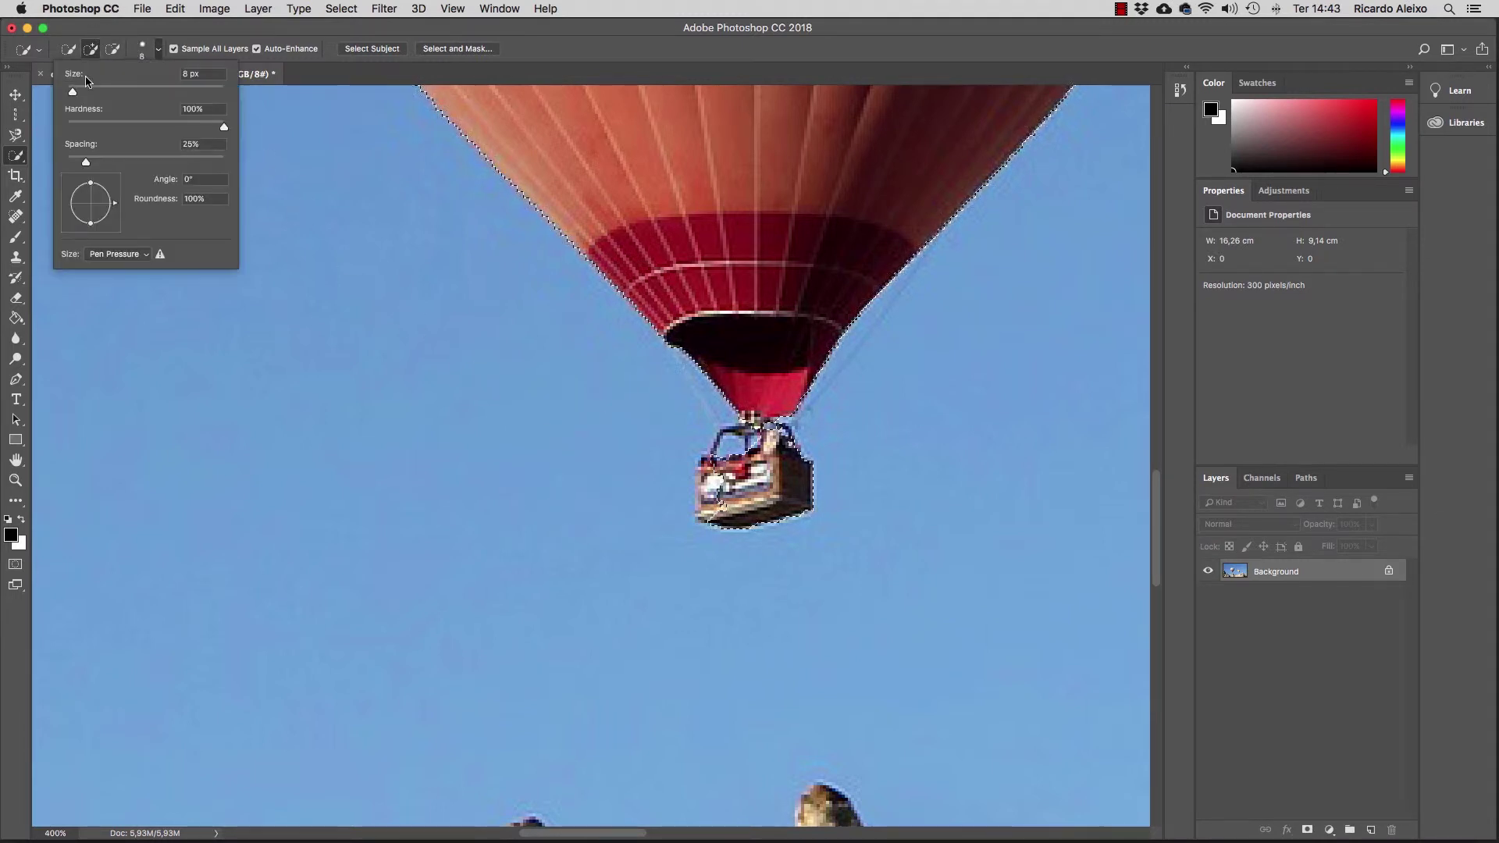
key("bracketleft")
key("bracketleft")
key("bracketleft")
key("bracketleft")
key("bracketleft")
left_click(702, 466)
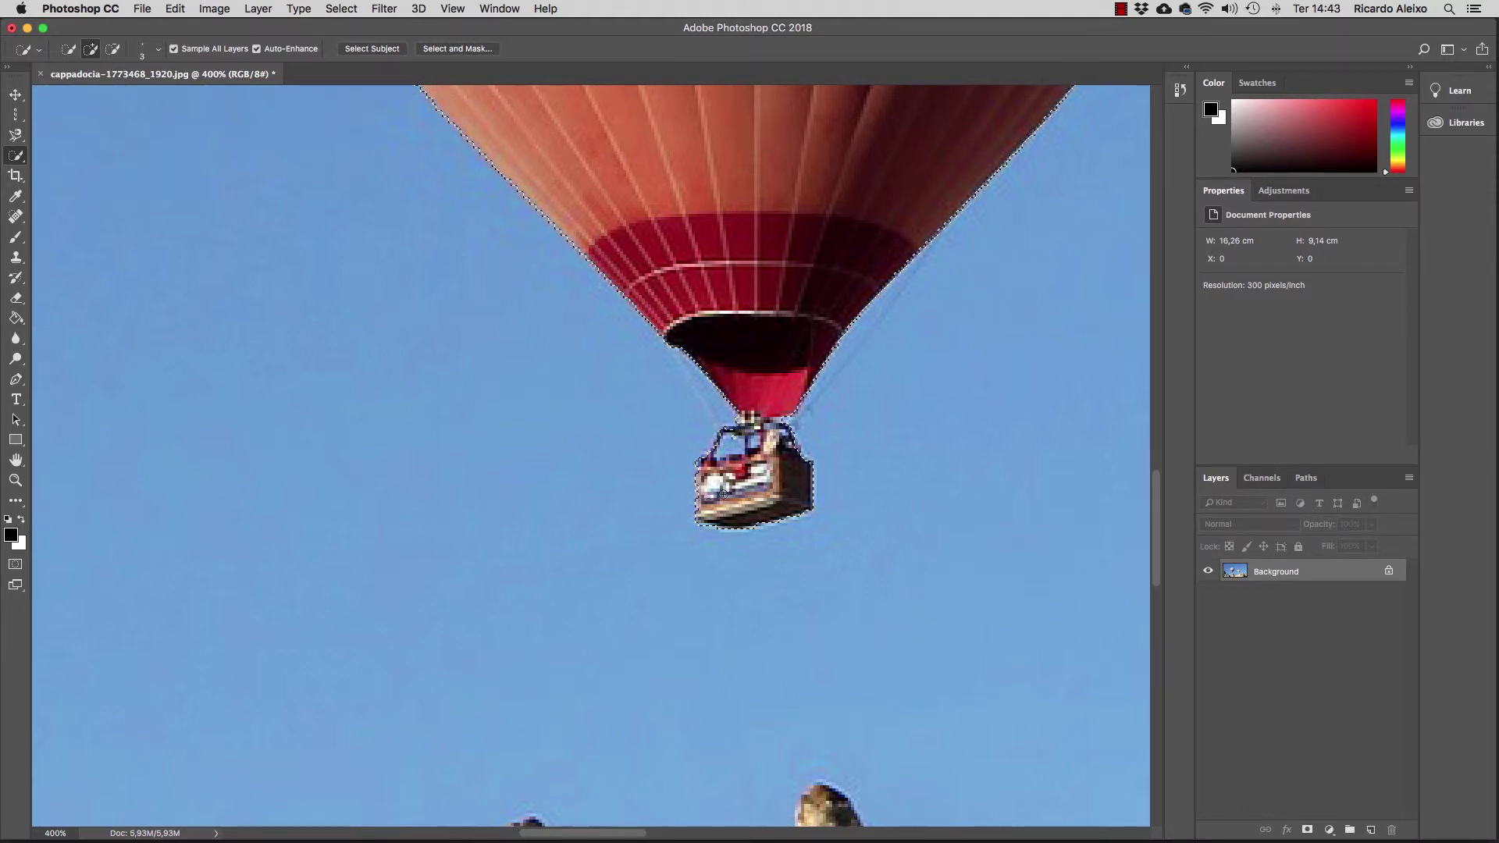
scroll(683, 530, "down", 5)
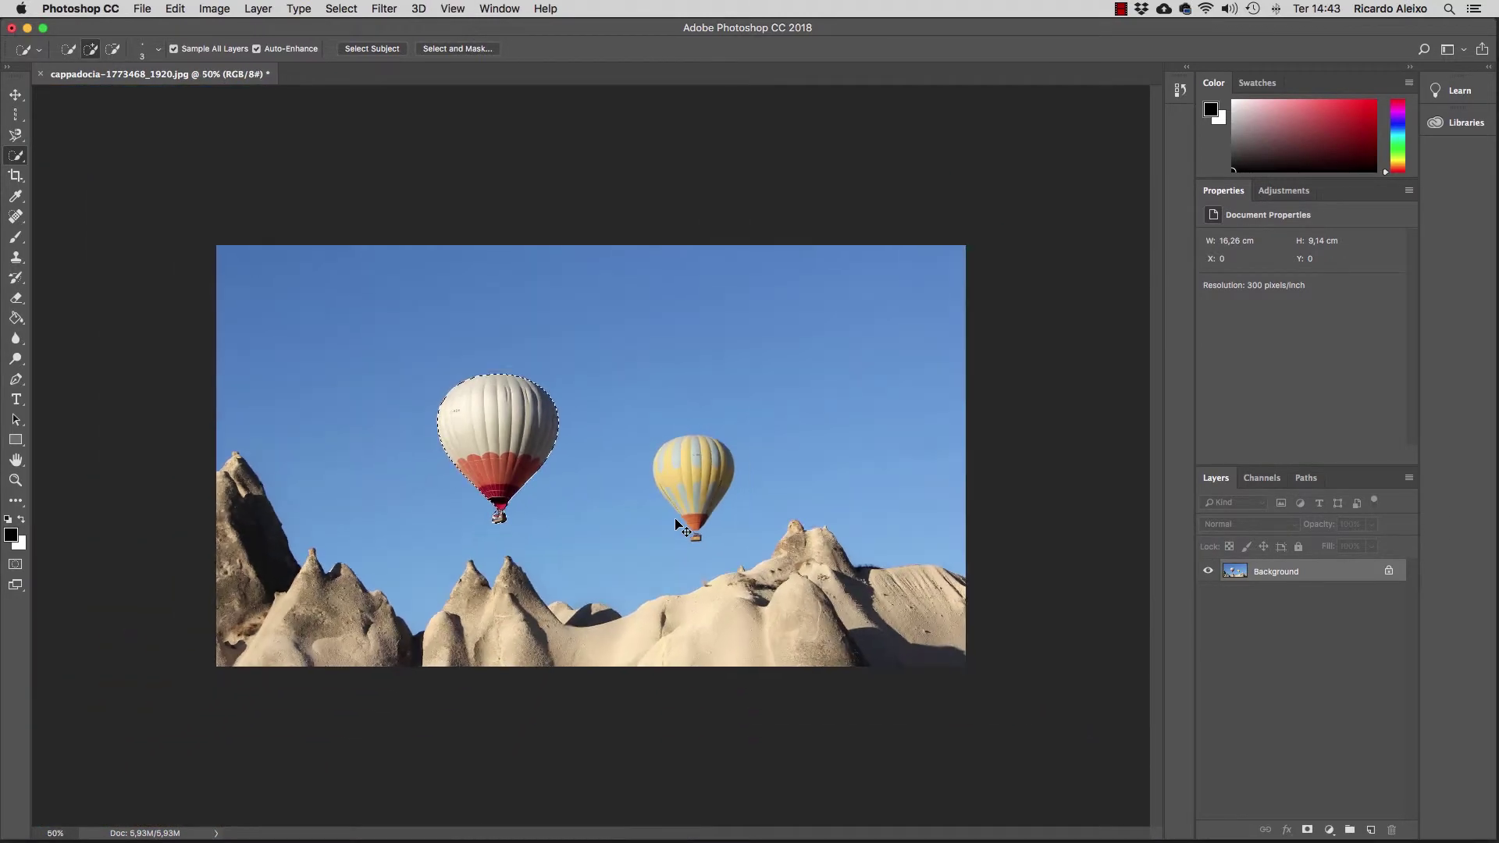
scroll(595, 560, "up", 1)
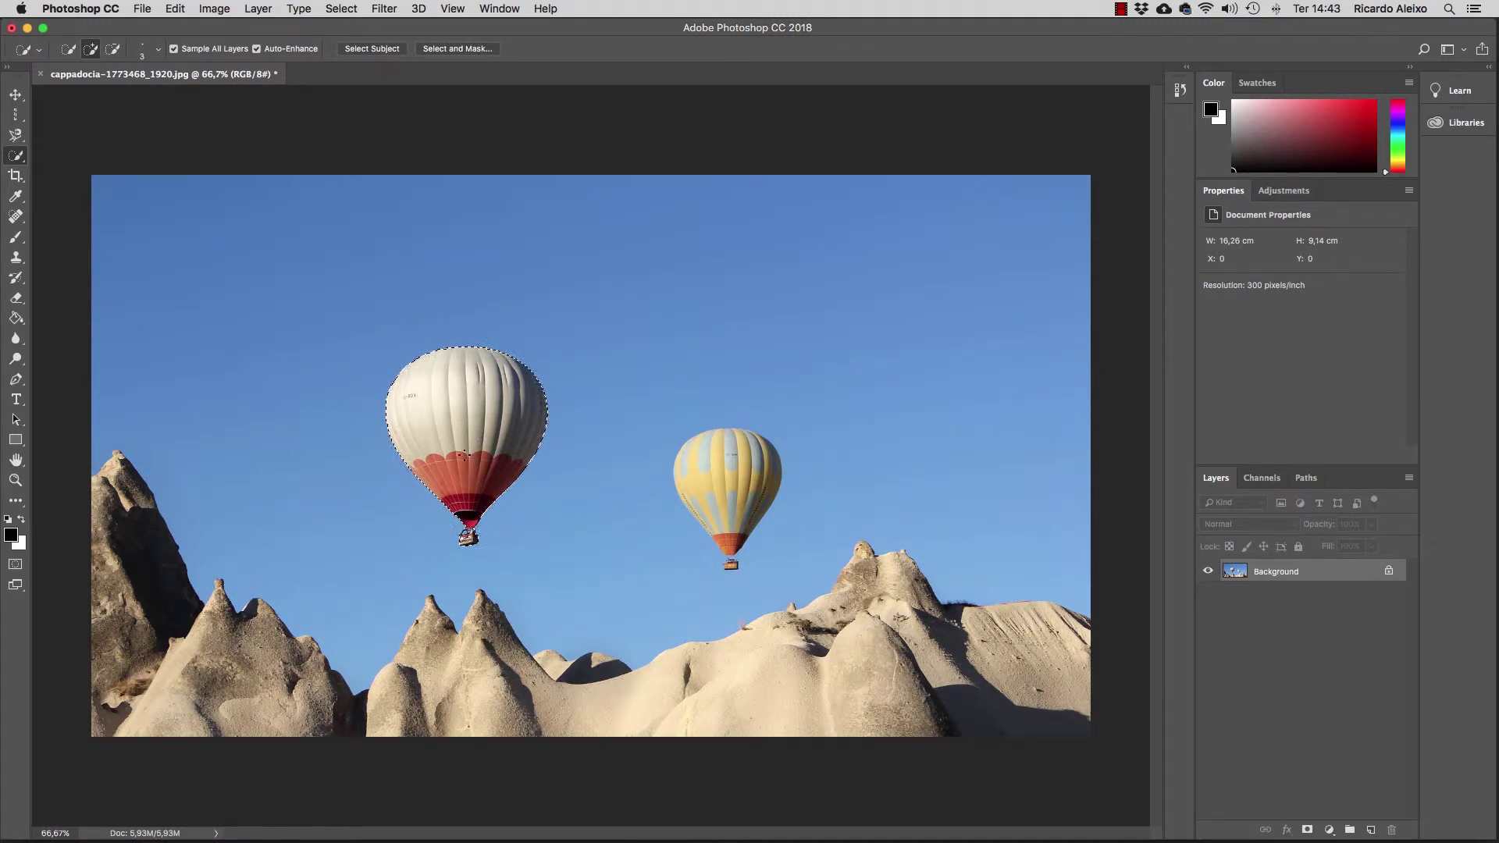
- Clear the balloon selection and sample the darker sky near the photo's upper-left corner with the Magic Wand
right_click(16, 155)
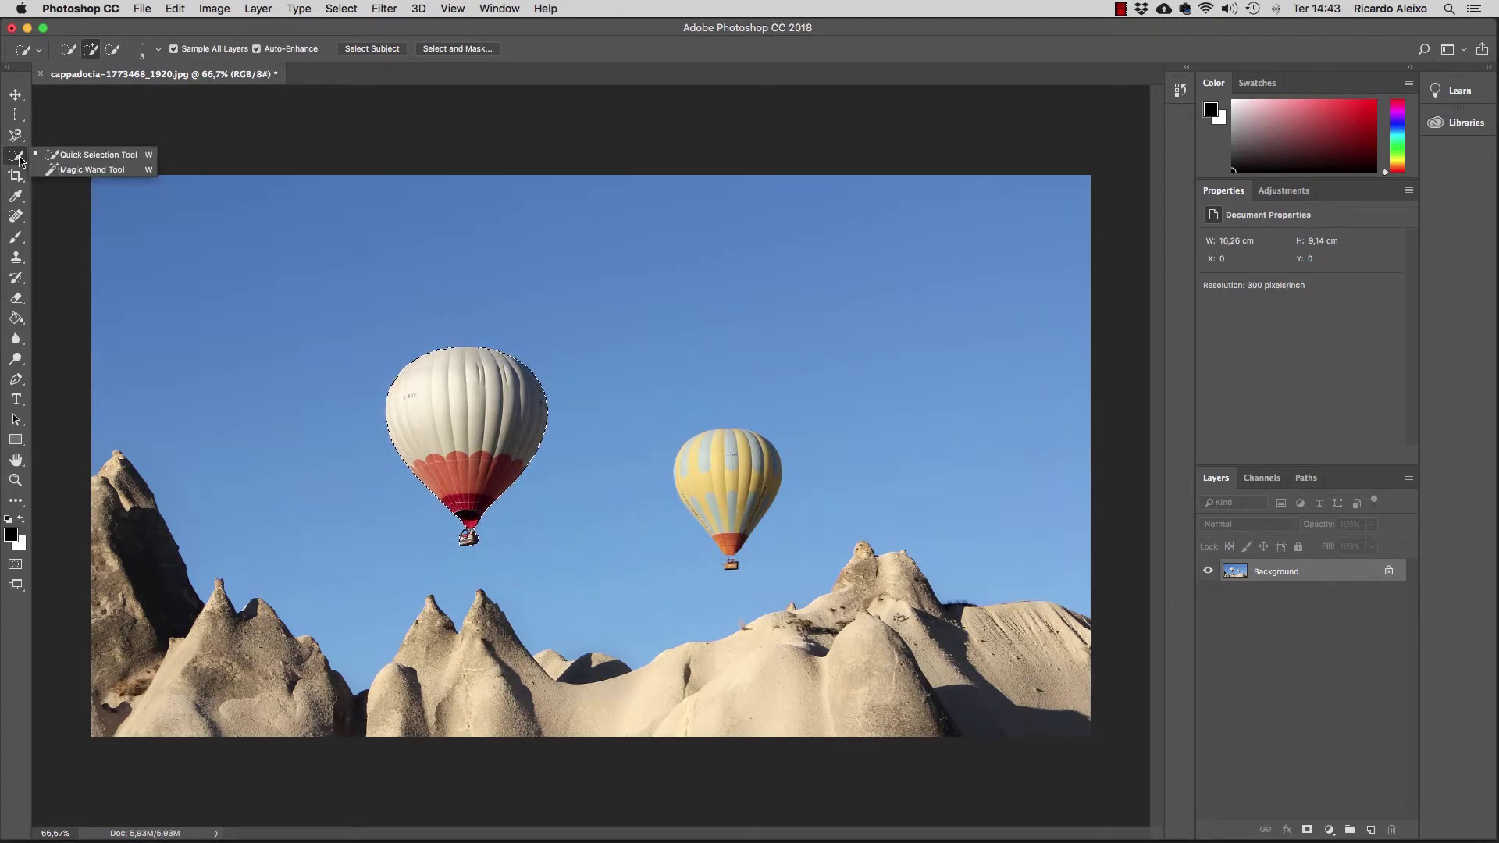
left_click(101, 170)
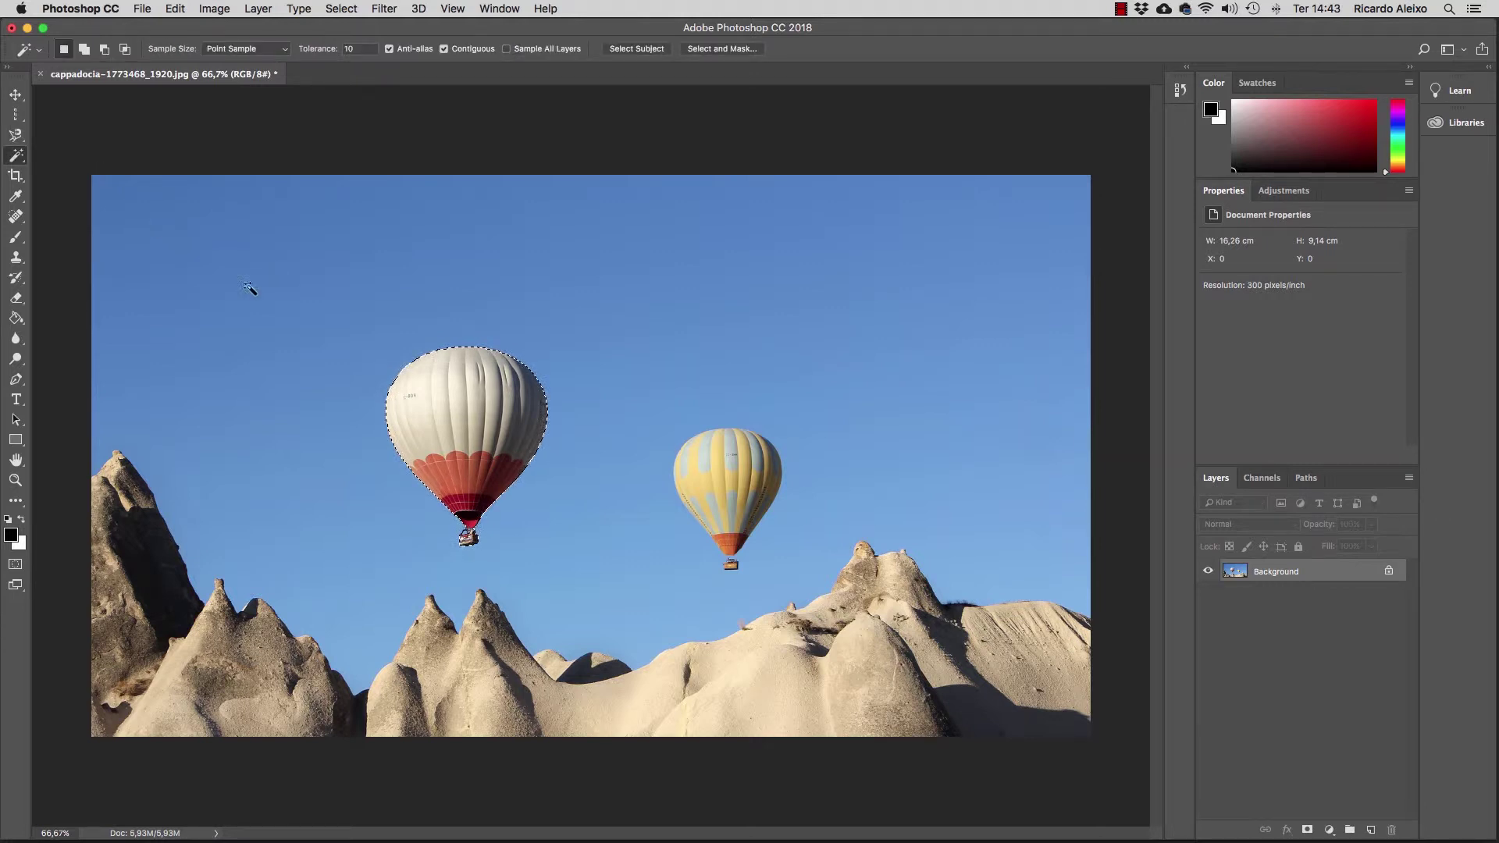
key("super+d")
left_click(240, 230)
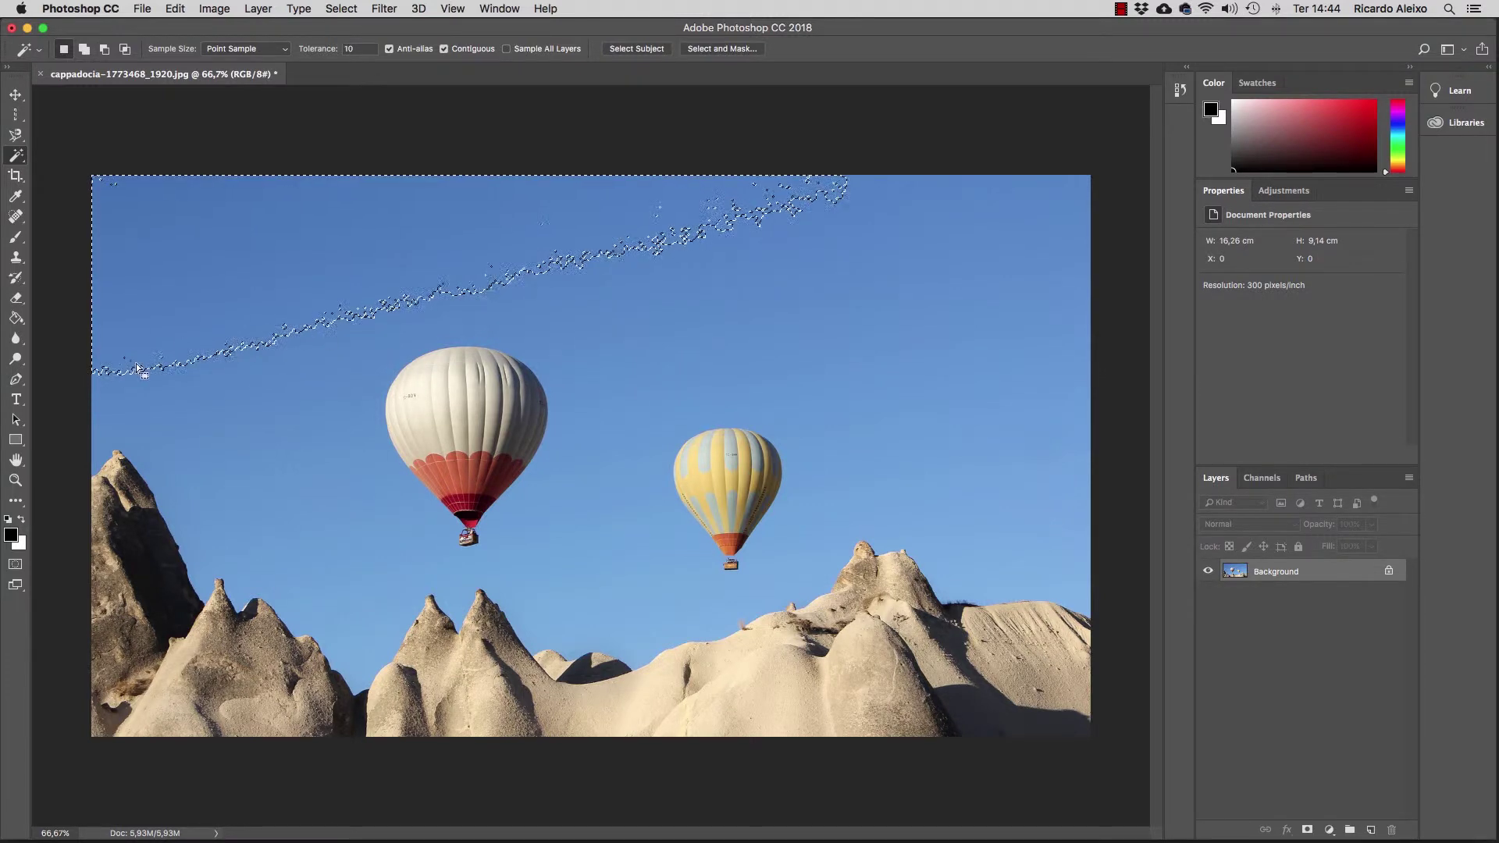
- Sample the sky with the Magic Wand at tolerance 20 and again at tolerance 50, ending with the pale sky just above the rocks
double_click(351, 48)
type("20")
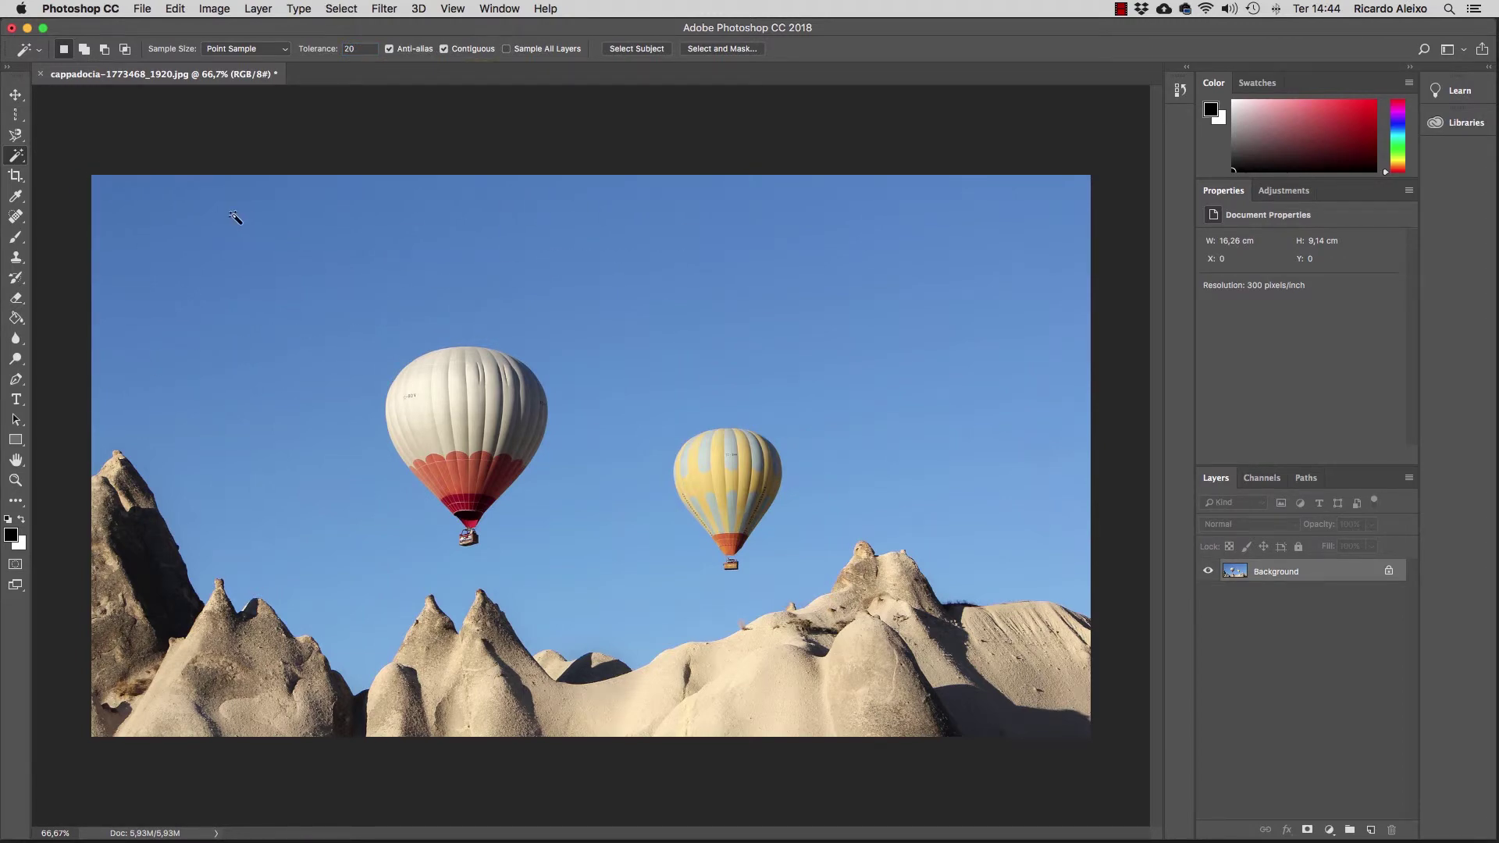
left_click(289, 306)
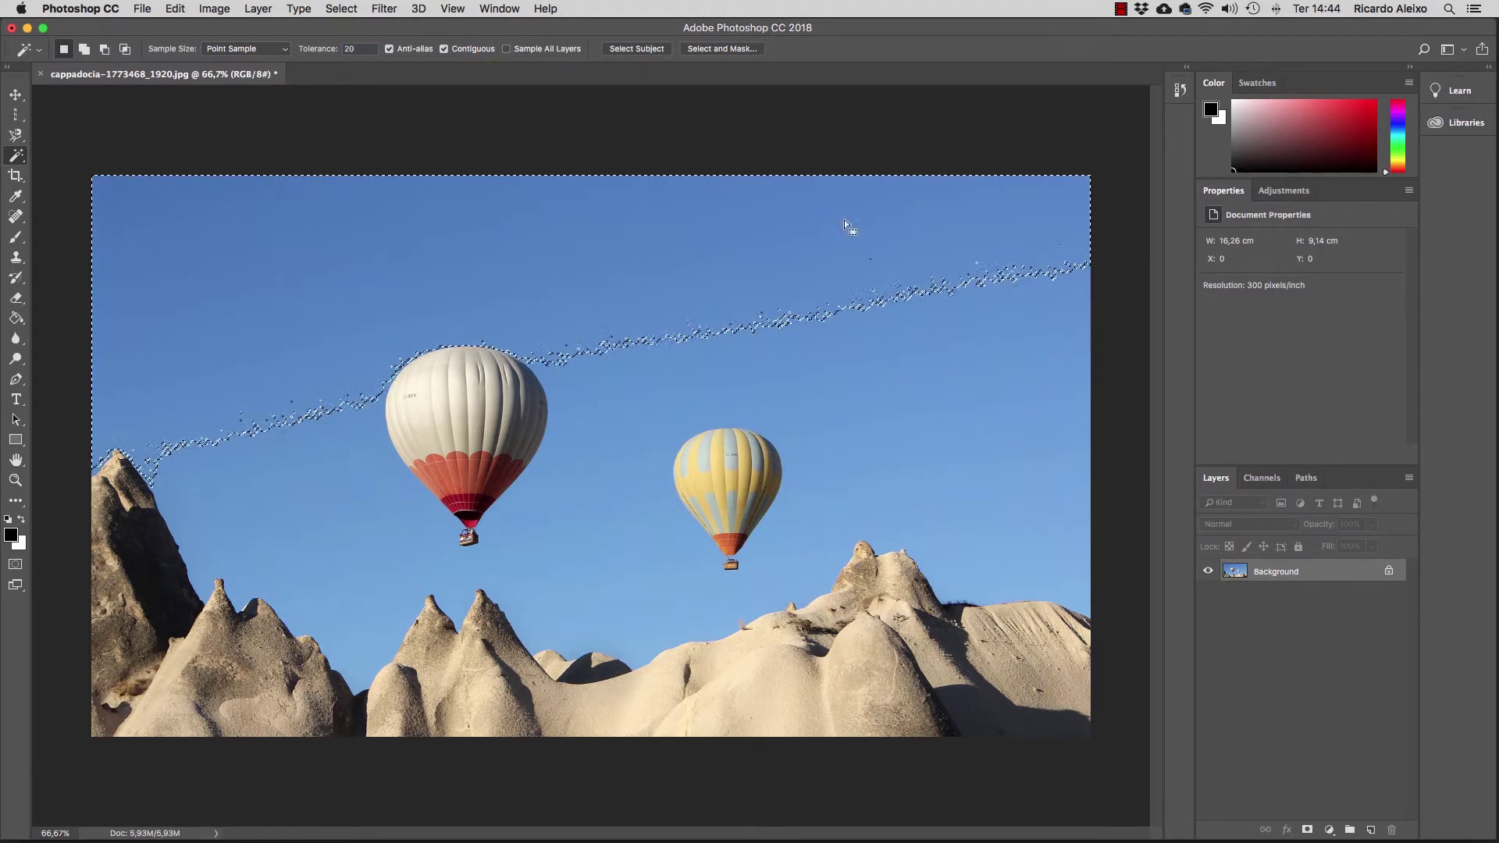
left_click(358, 51)
type("50")
left_click(305, 401)
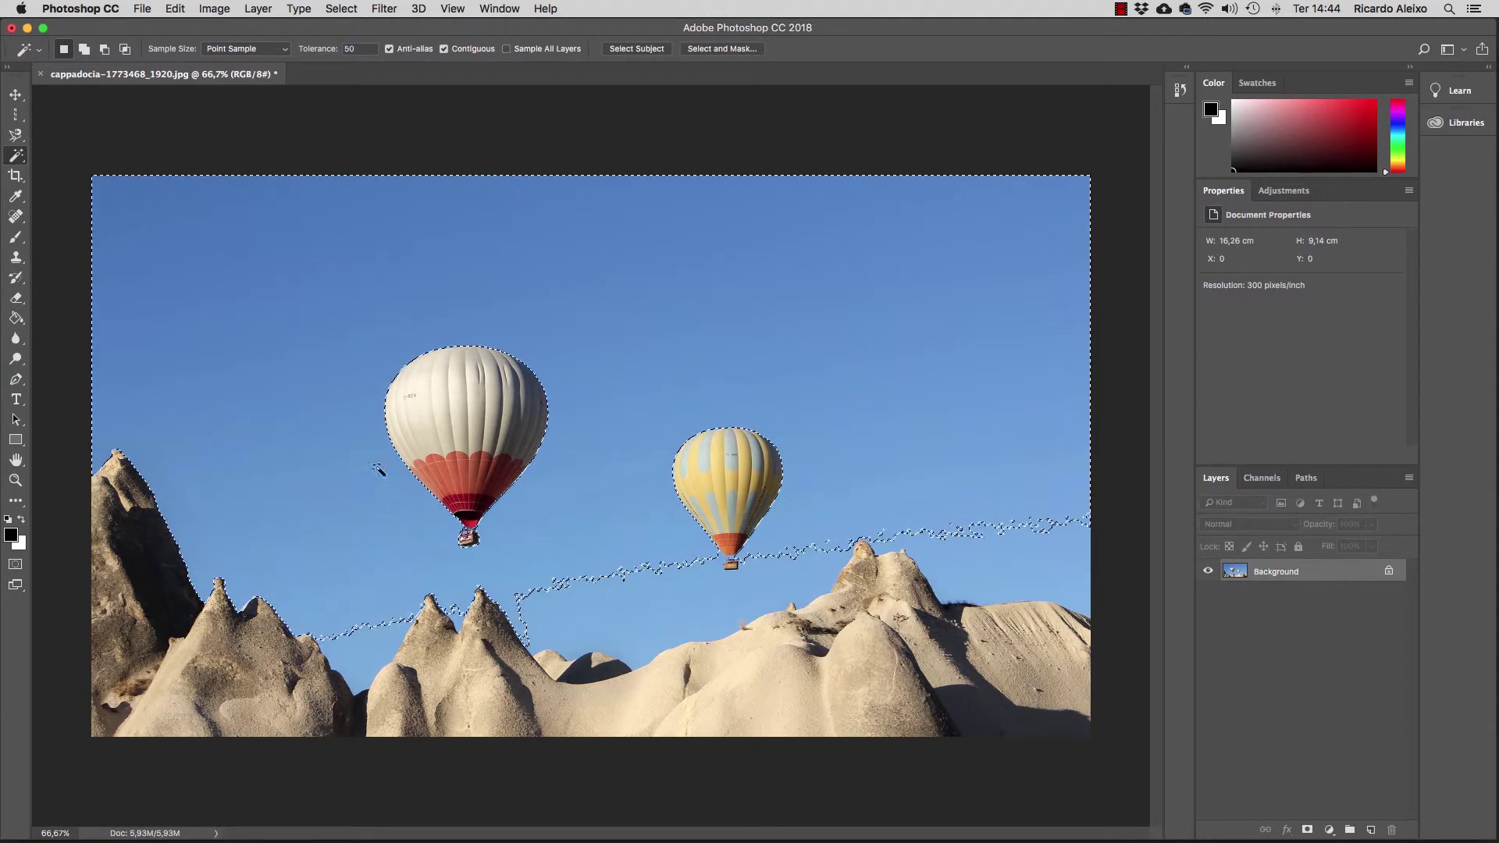
left_click(612, 612)
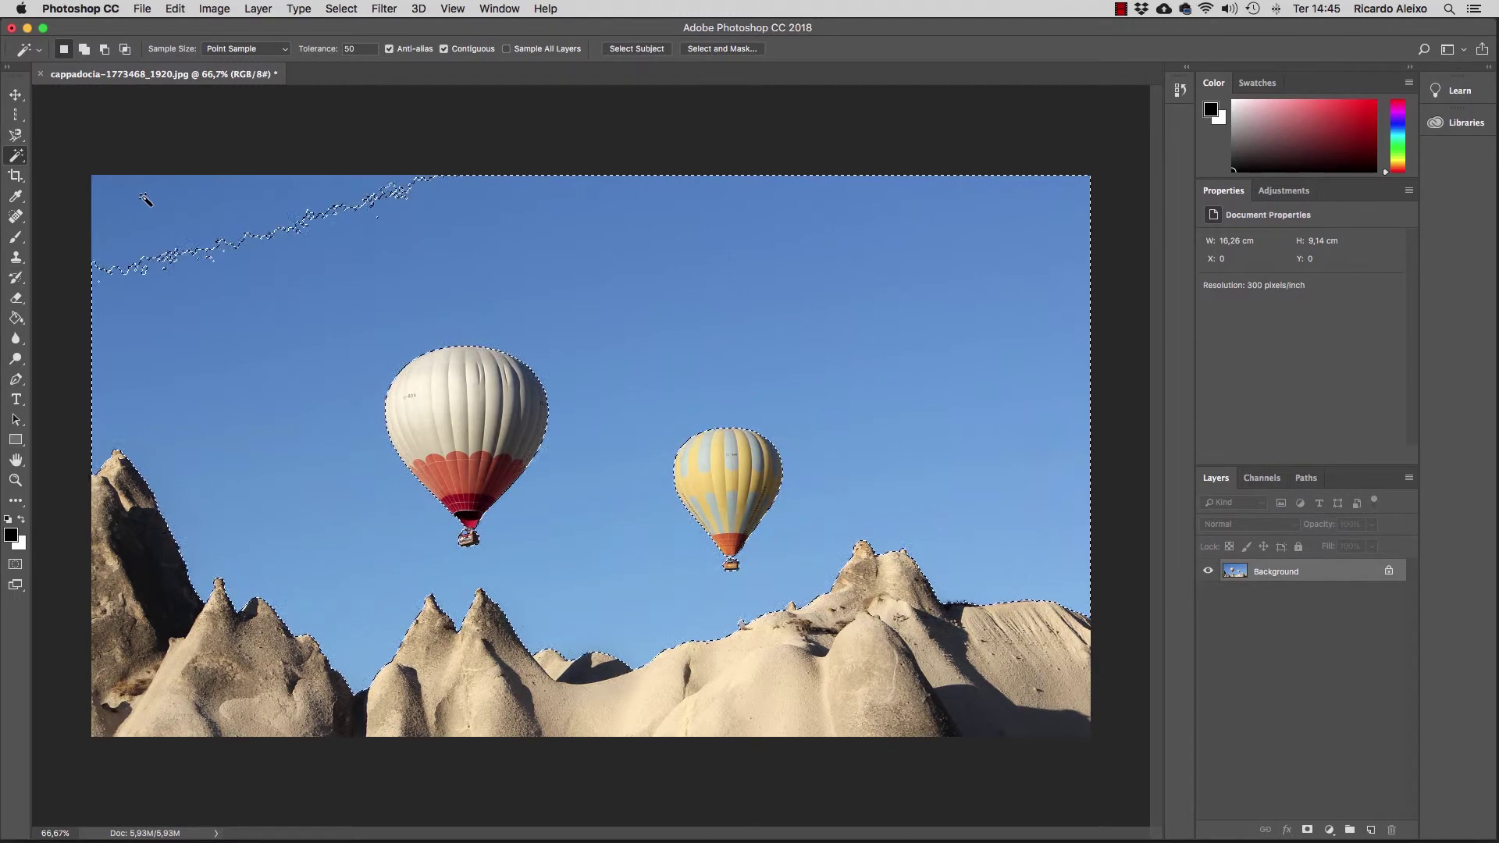
- Add the unselected sky in the photo's upper-left corner to the existing Magic Wand selection
key("shift")
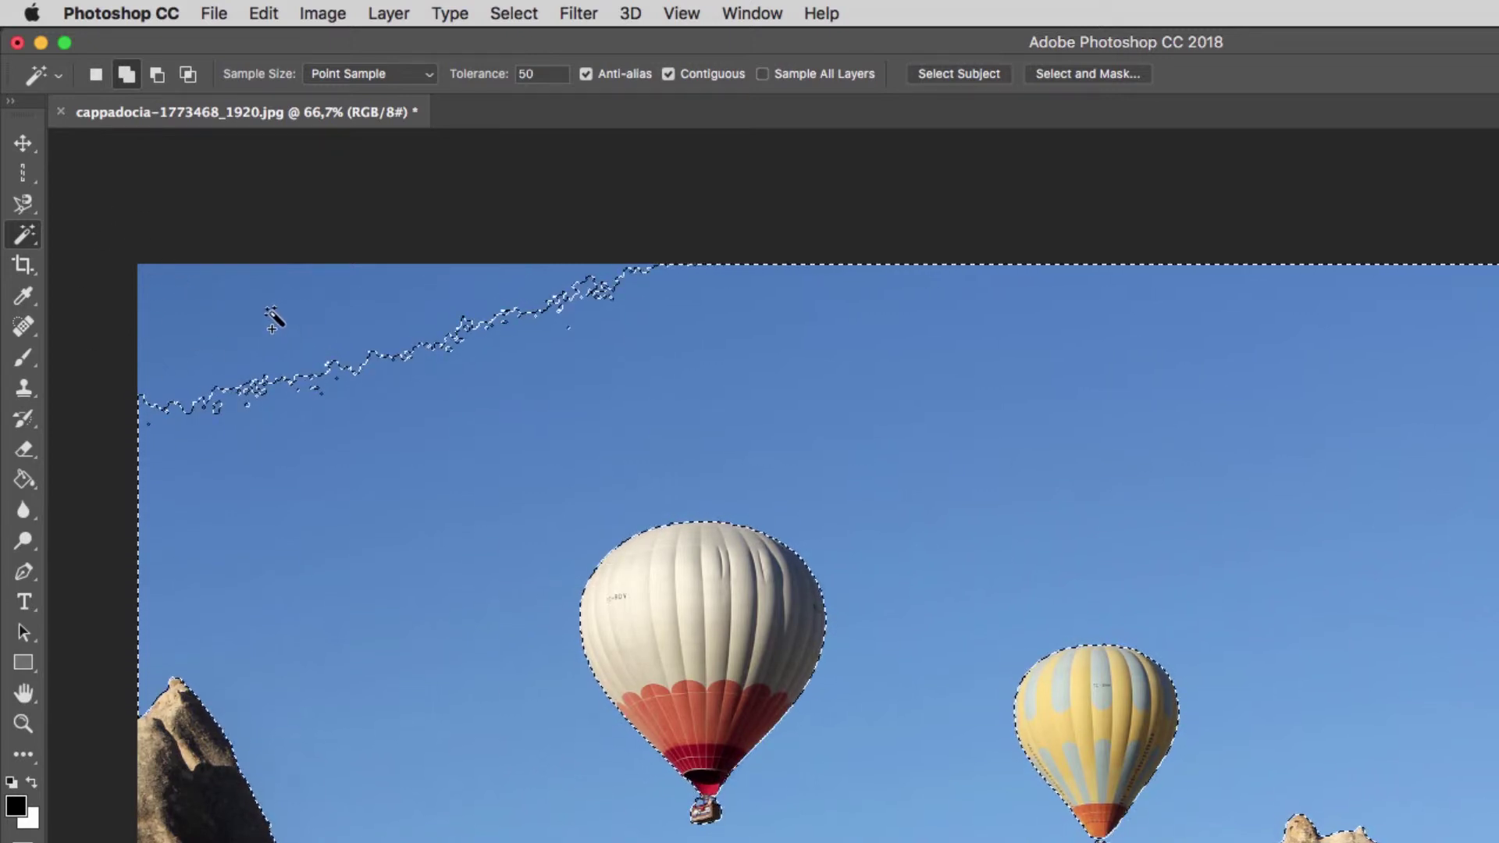
left_click(274, 318)
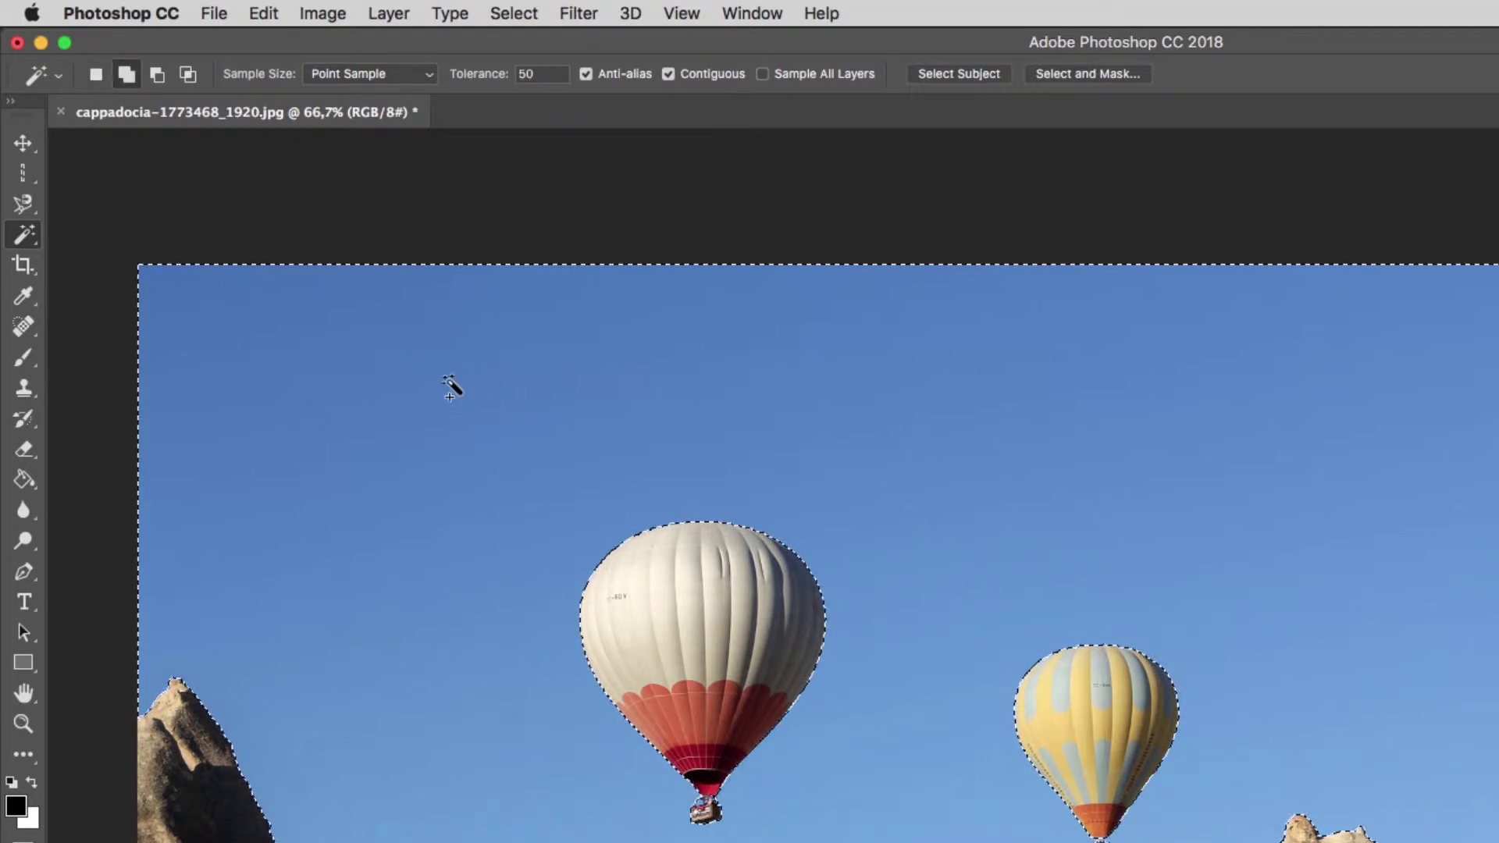
key("alt")
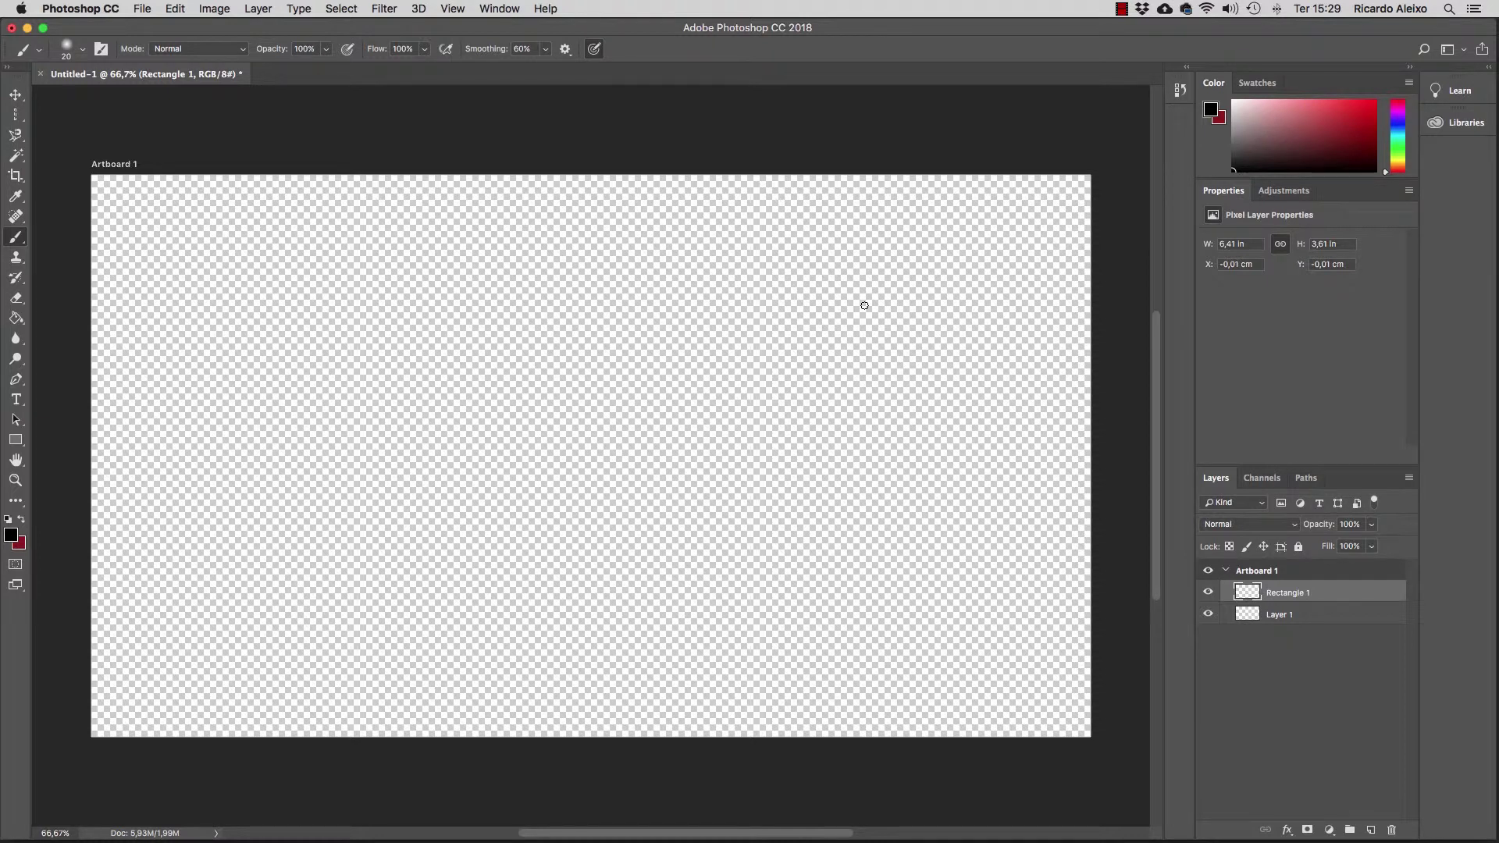
- Delete the Rectangle 1 layer from the artboard and add a new empty layer above Layer 1
key("BackSpace")
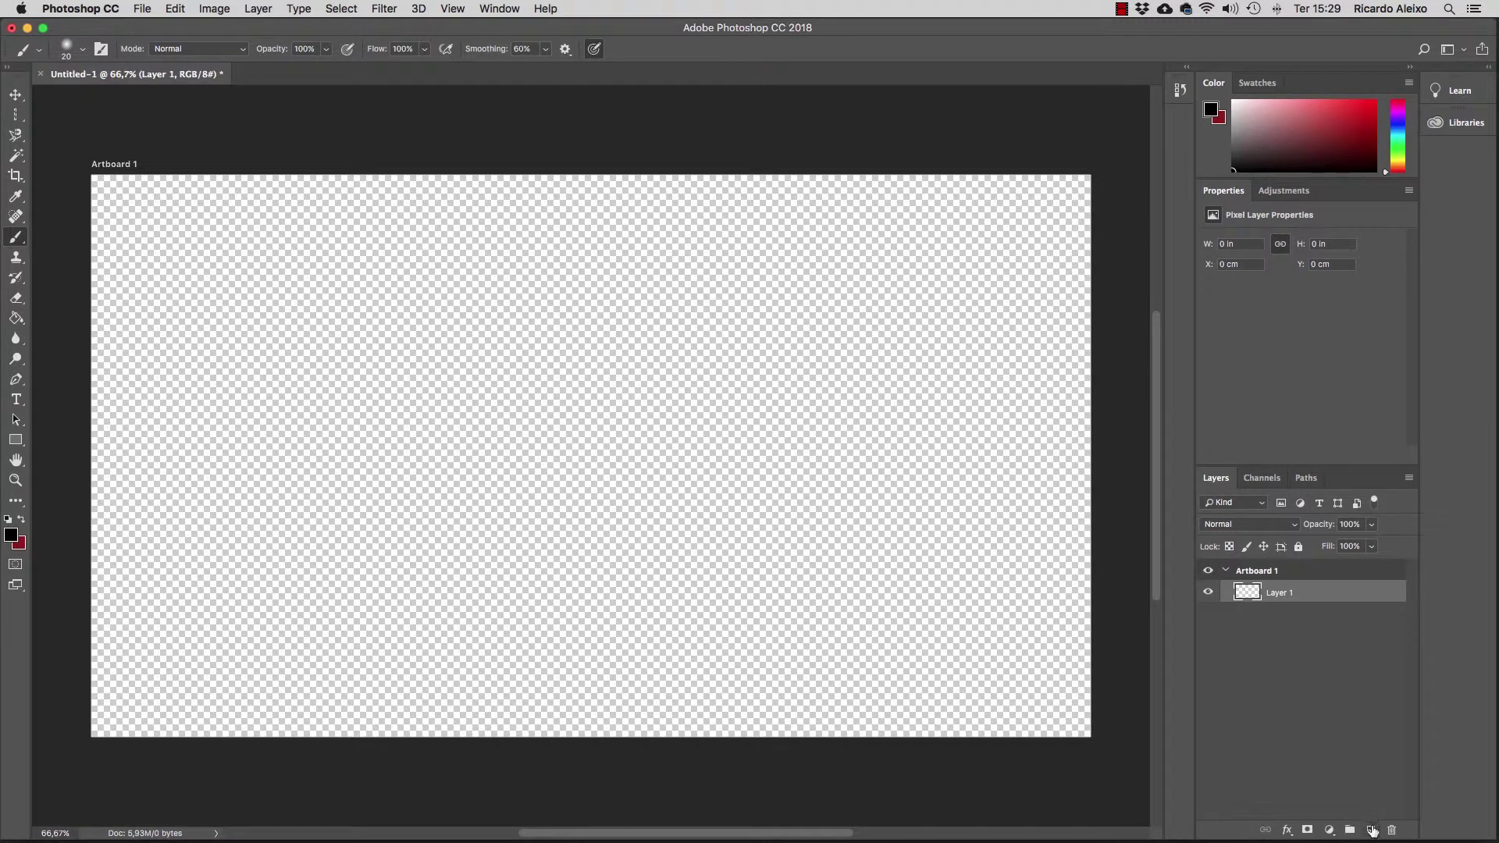
left_click(1371, 830)
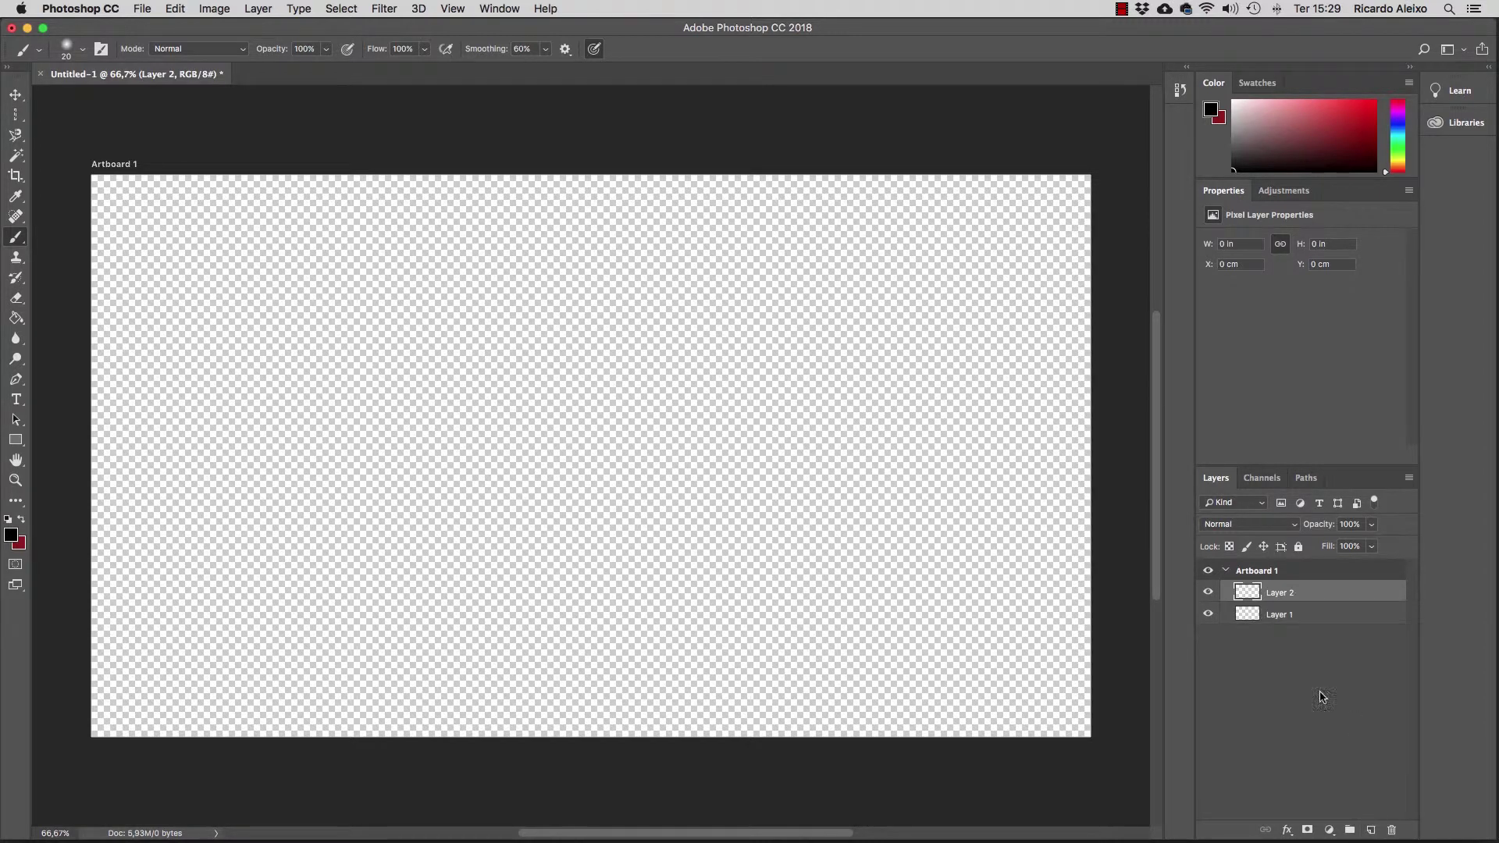
- Reset and swap the colours to make white the foreground, and draw a rectangle about 1931 × 1093 px covering the whole artboard
left_click(6, 522)
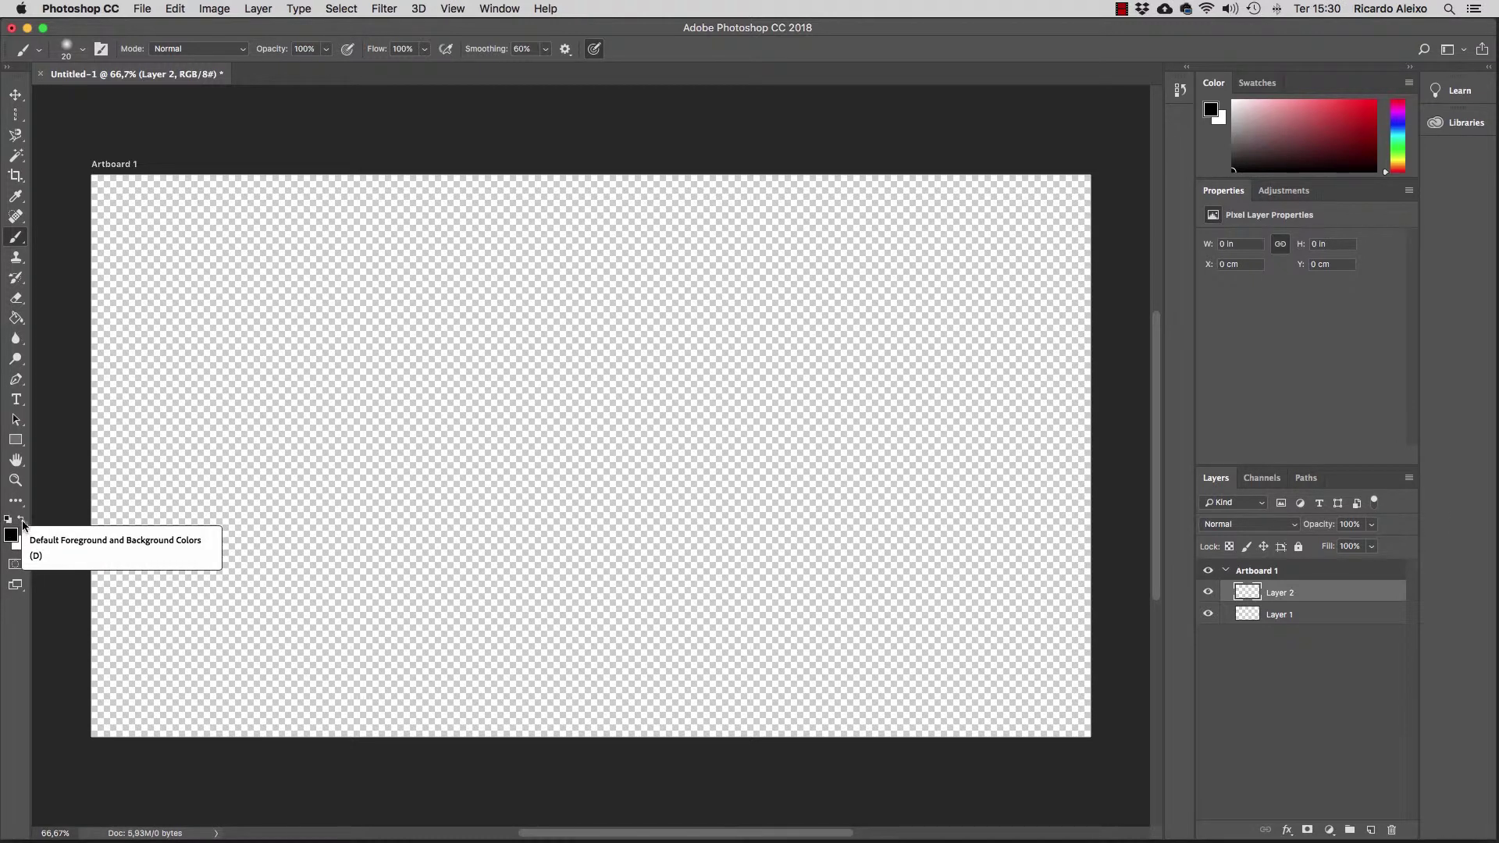
left_click(22, 520)
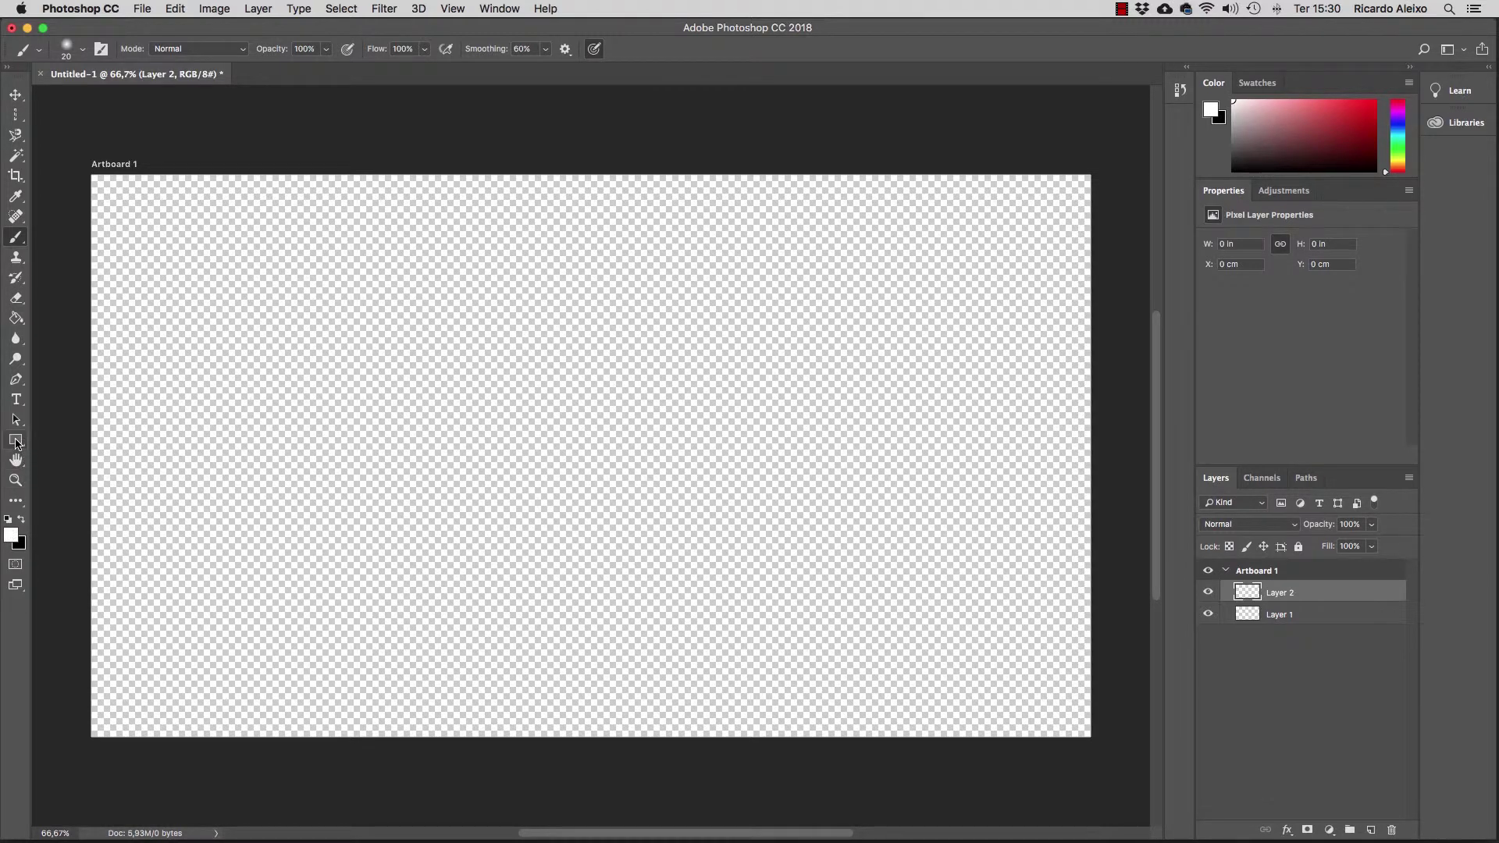
left_click(15, 441)
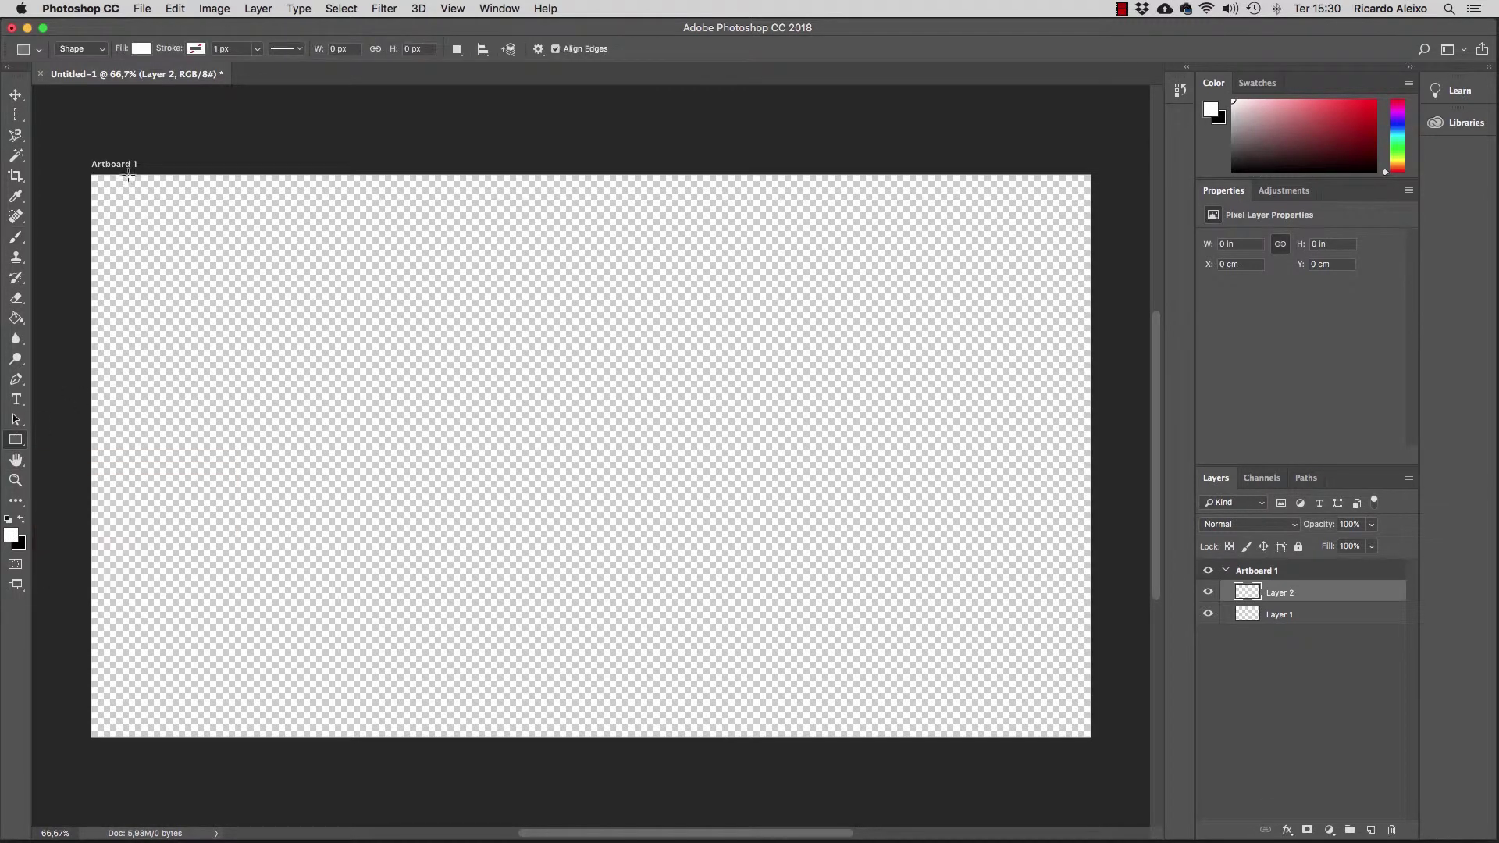
mouse_move(92, 175)
left_mouse_down()
mouse_move(602, 622)
mouse_move(1057, 762)
mouse_move(1097, 741)
left_mouse_up()
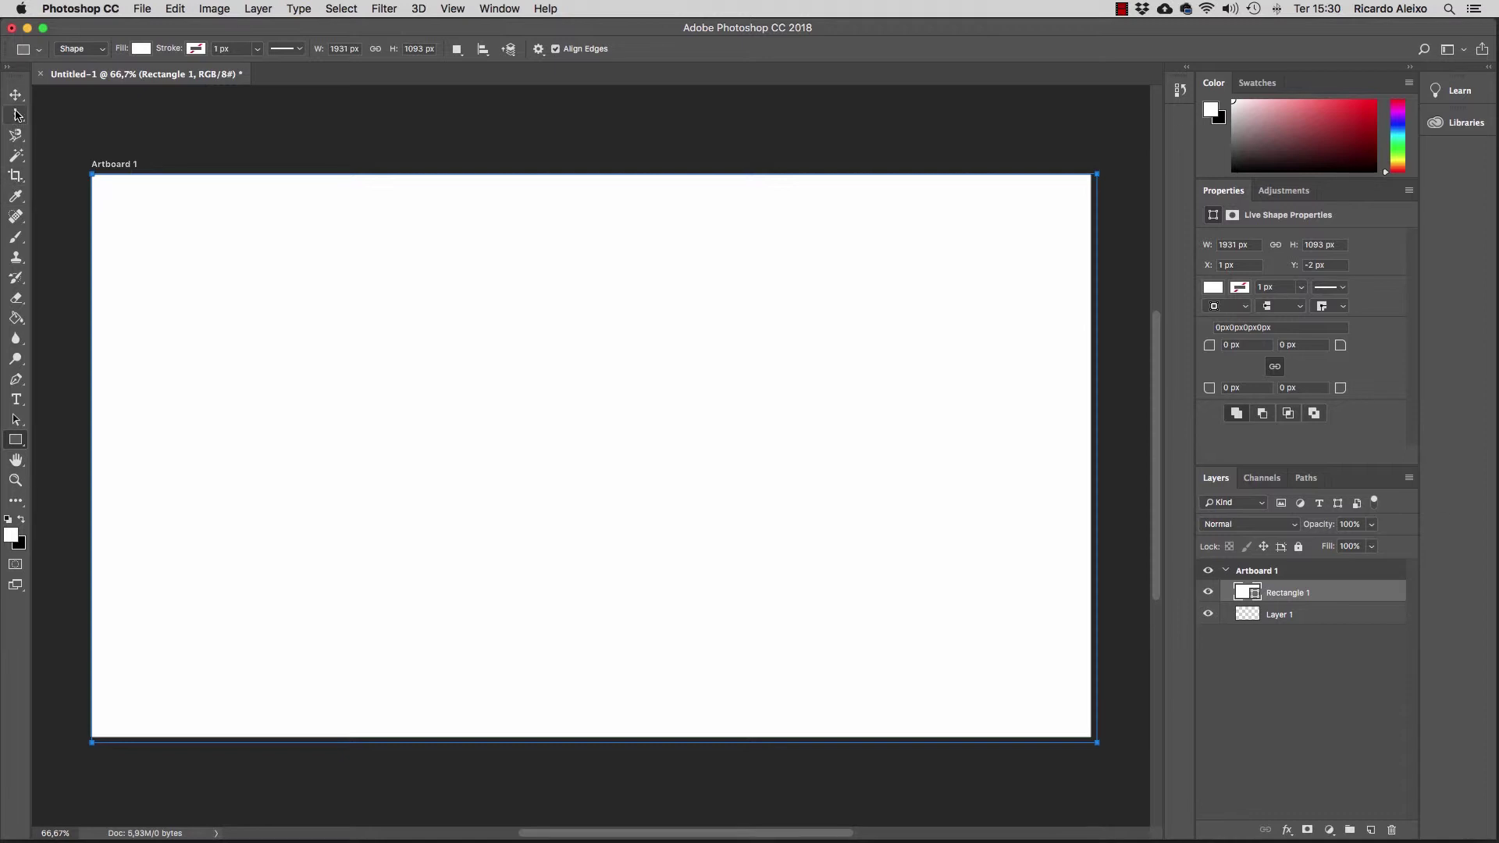
- Select the Brush tool and rasterize the Rectangle 1 shape layer so it can be painted on
left_click(25, 248)
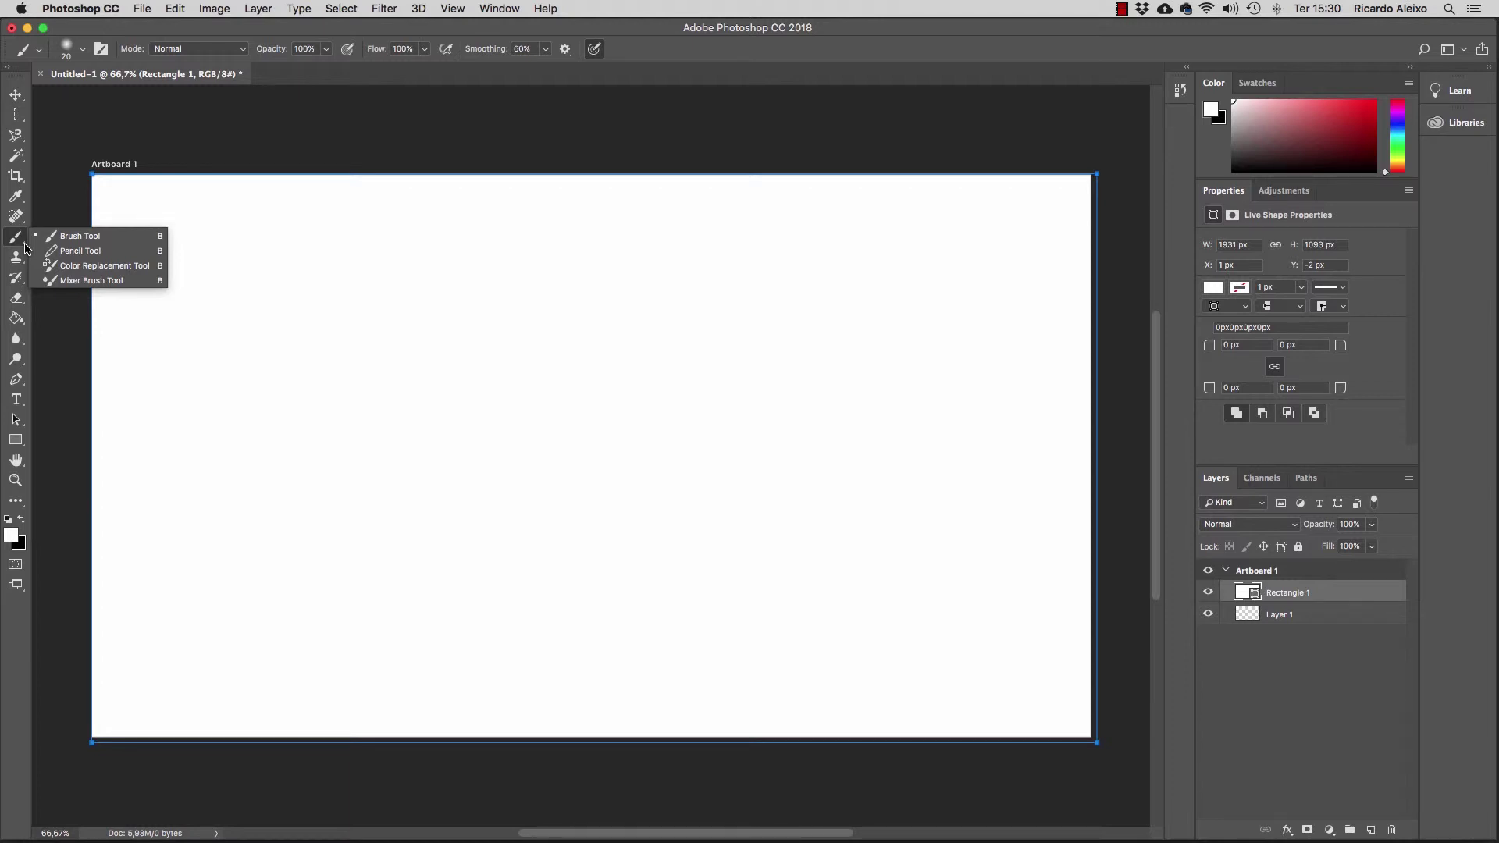
left_click(107, 238)
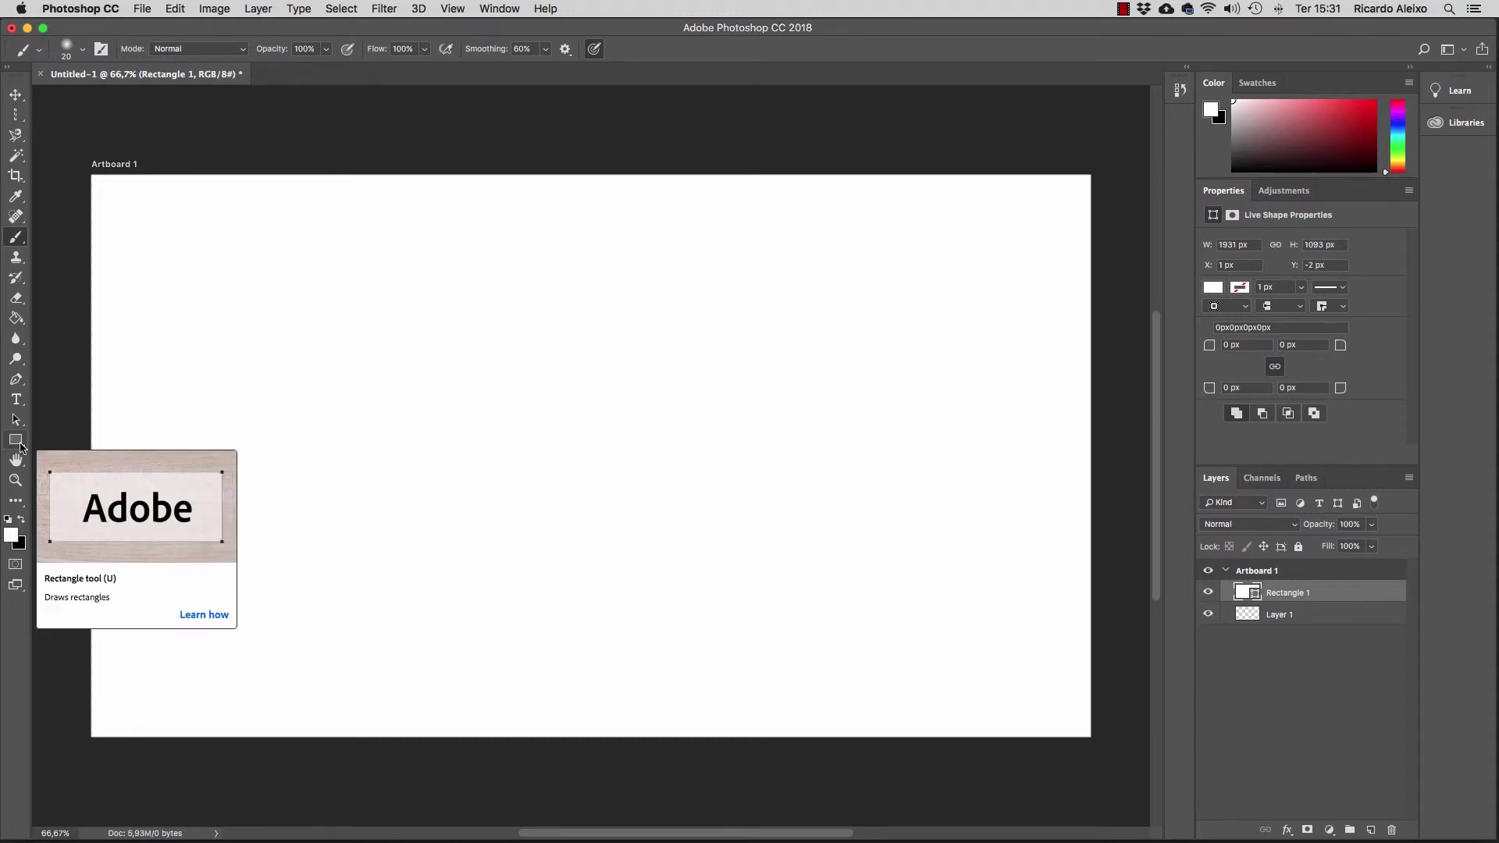
left_click(476, 352)
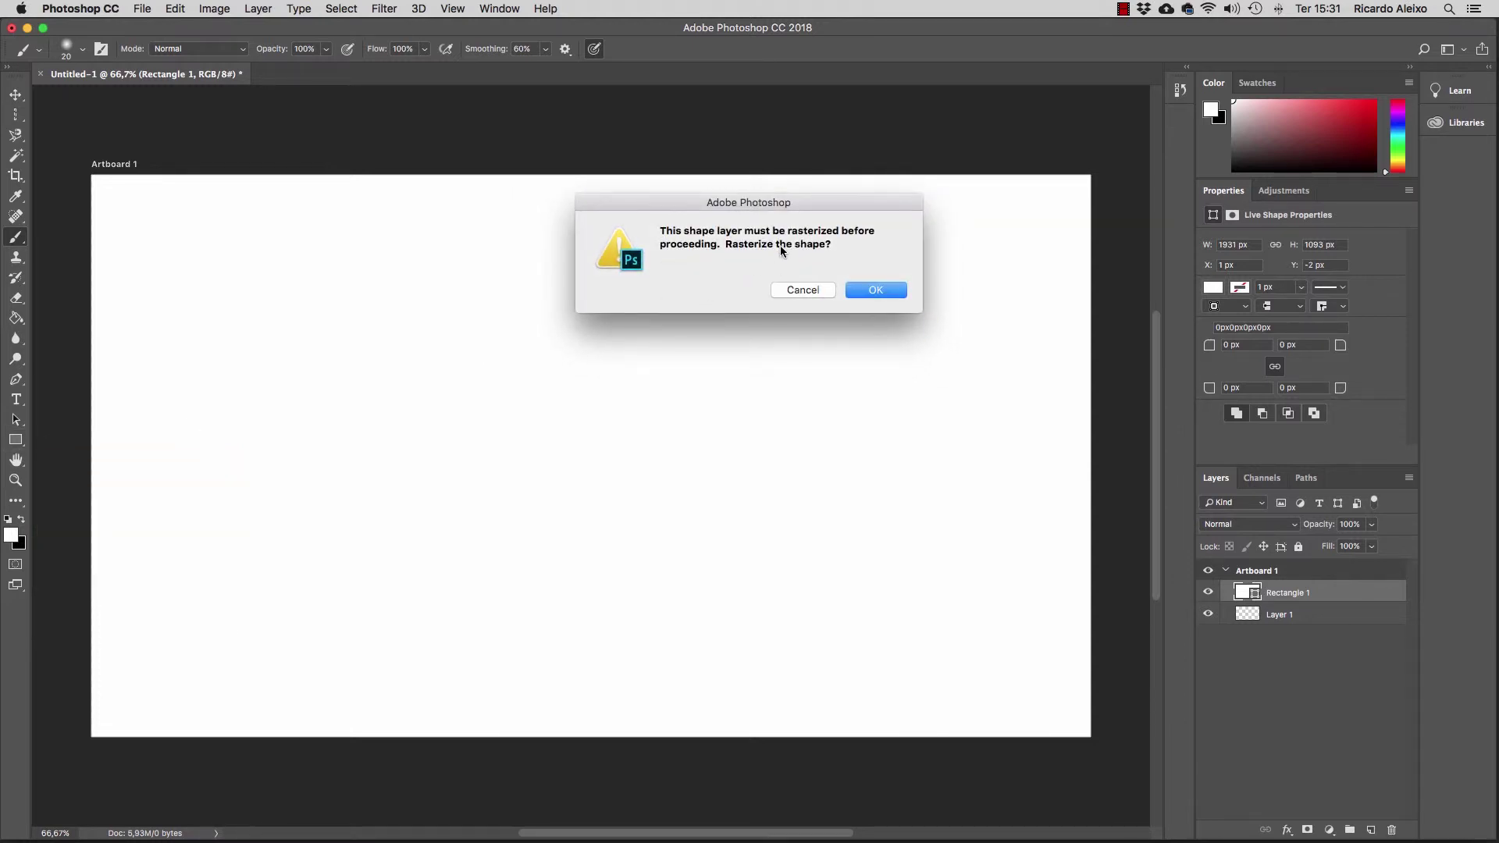
left_click(799, 290)
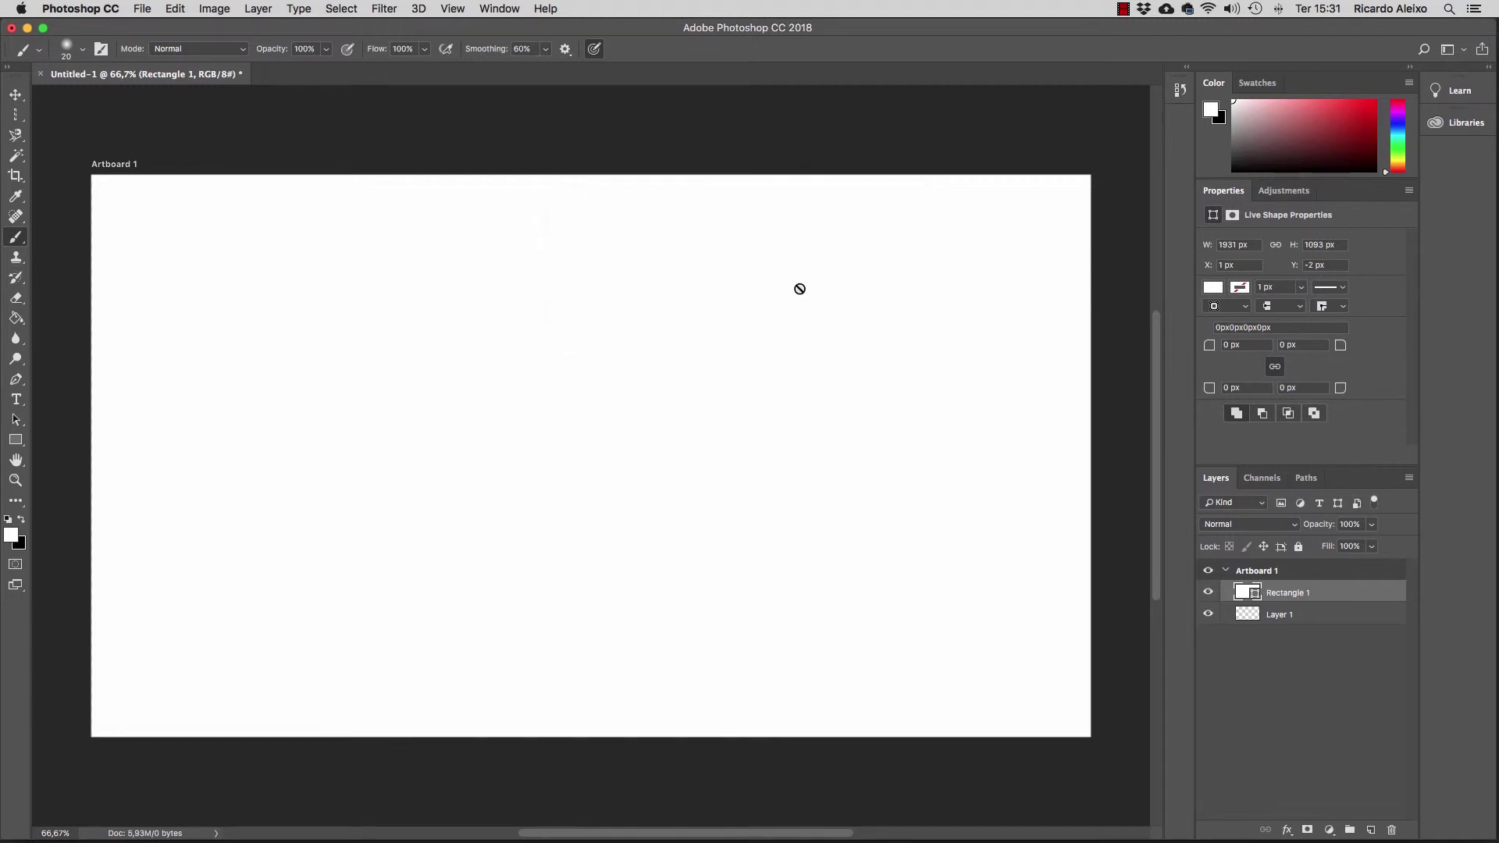
right_click(1320, 588)
left_click(1199, 395)
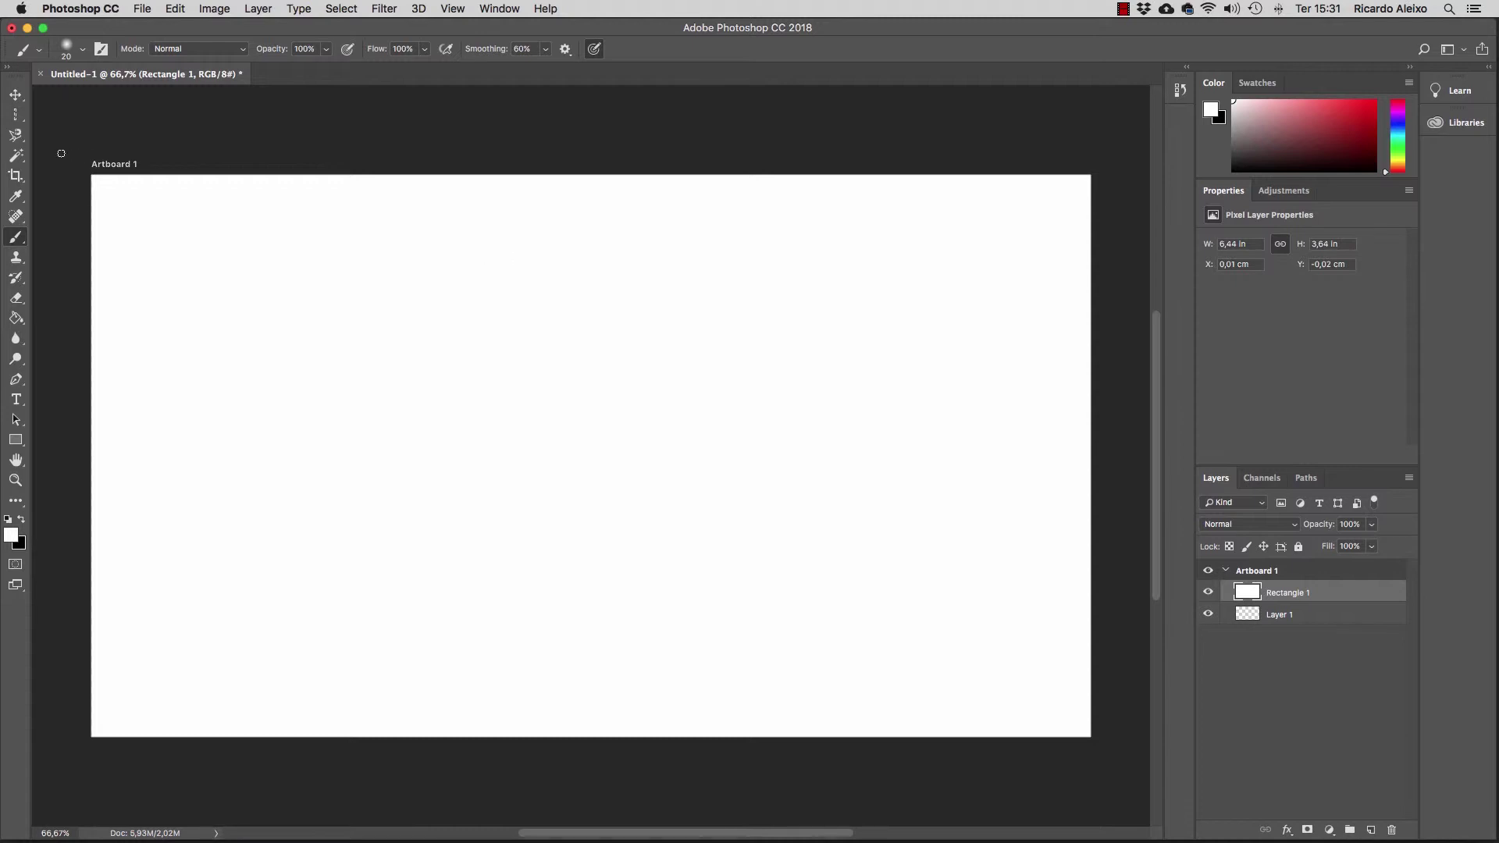
- Set the foreground colour to dark blue and test the 20 px brush with one curved stroke, undoing that stroke
left_click(1295, 156)
mouse_move(1295, 156)
left_mouse_down()
mouse_move(1398, 123)
mouse_move(1377, 142)
left_mouse_up()
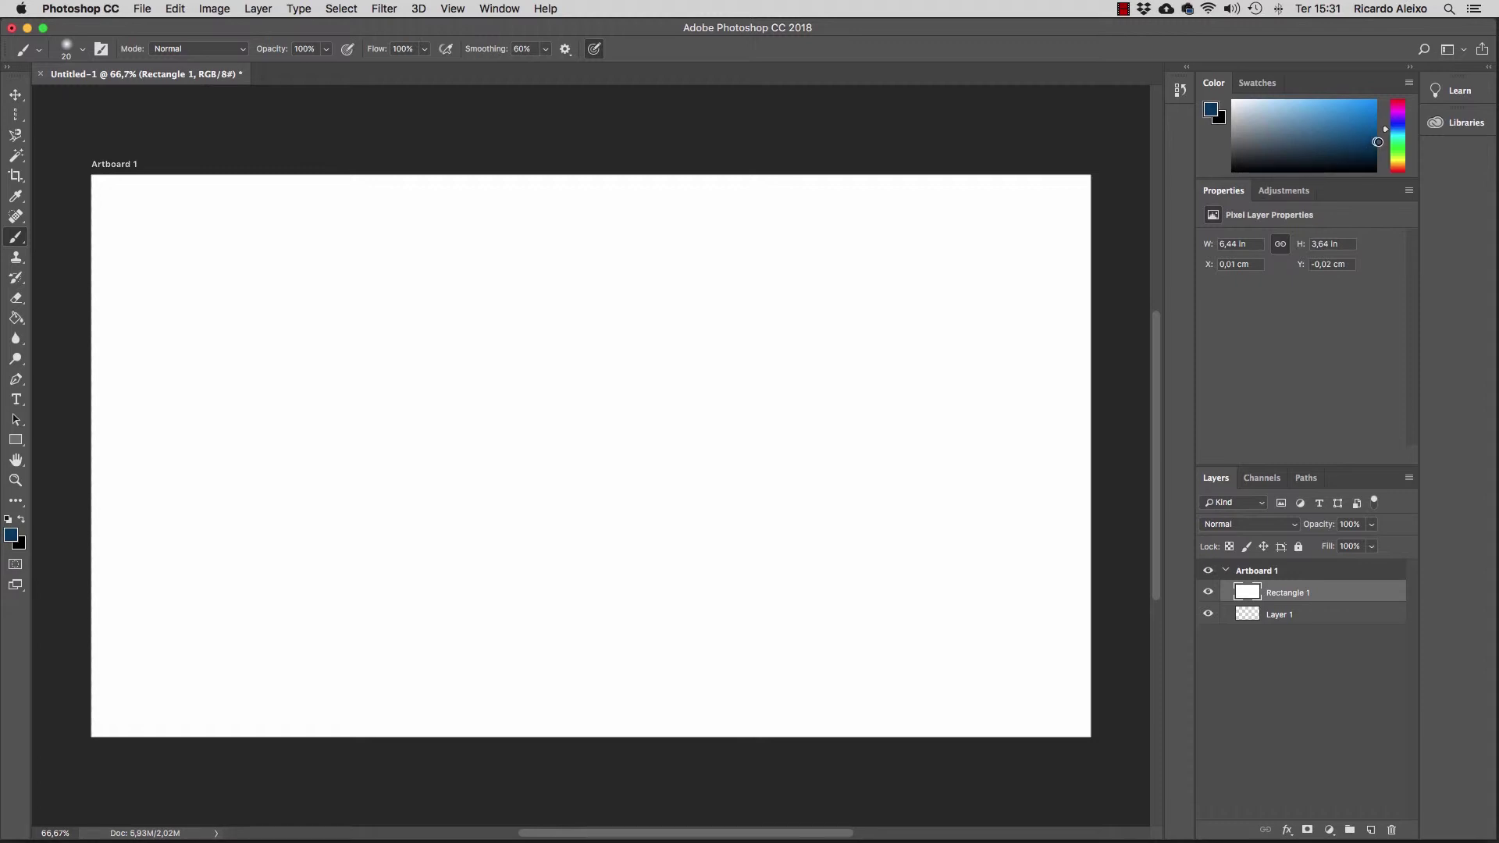
mouse_move(310, 423)
left_mouse_down()
mouse_move(328, 390)
mouse_move(800, 320)
left_mouse_up()
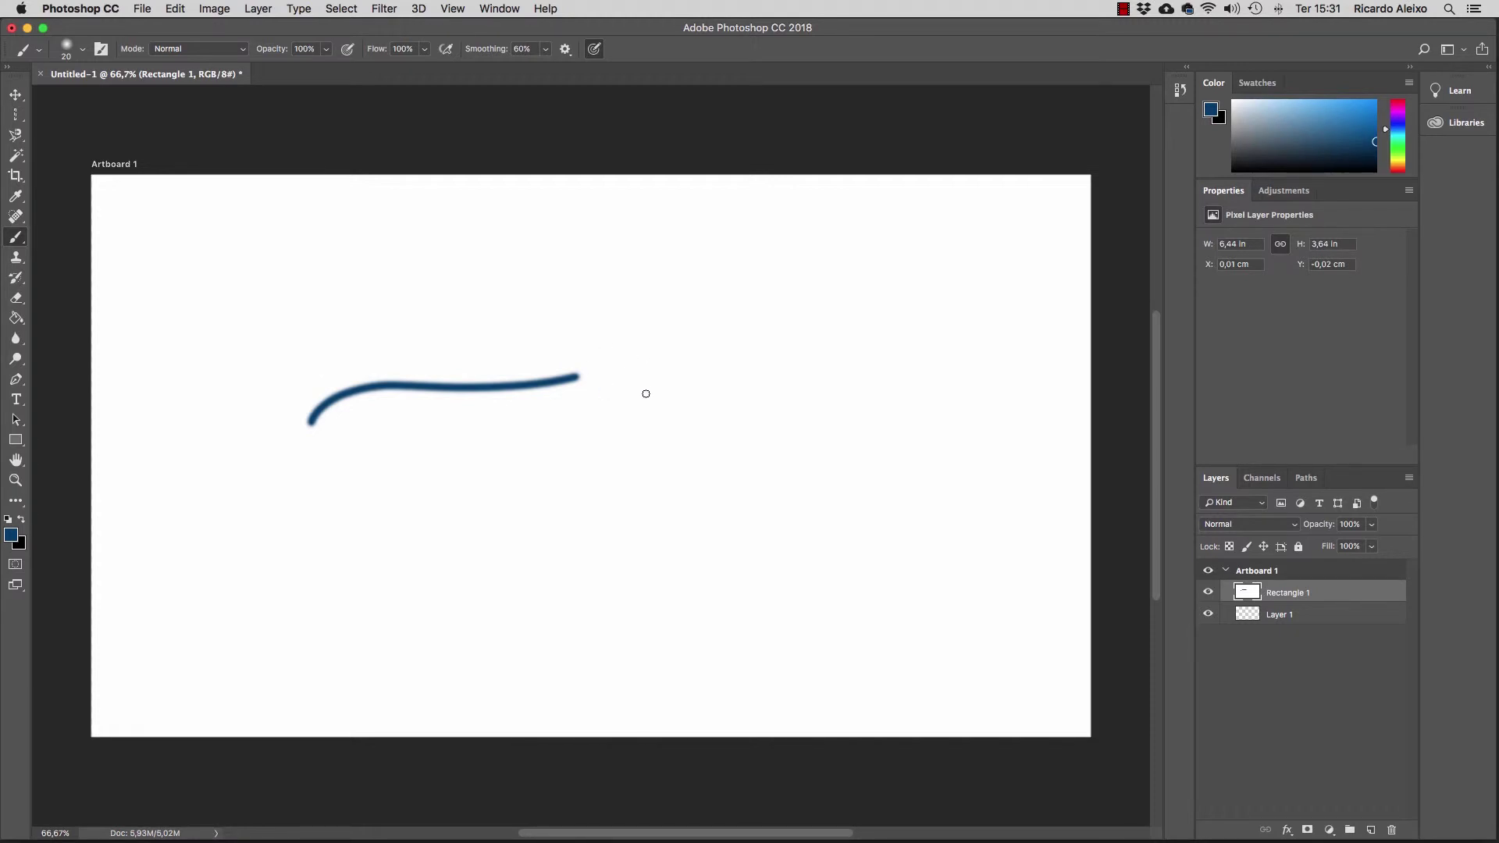
key("super+z")
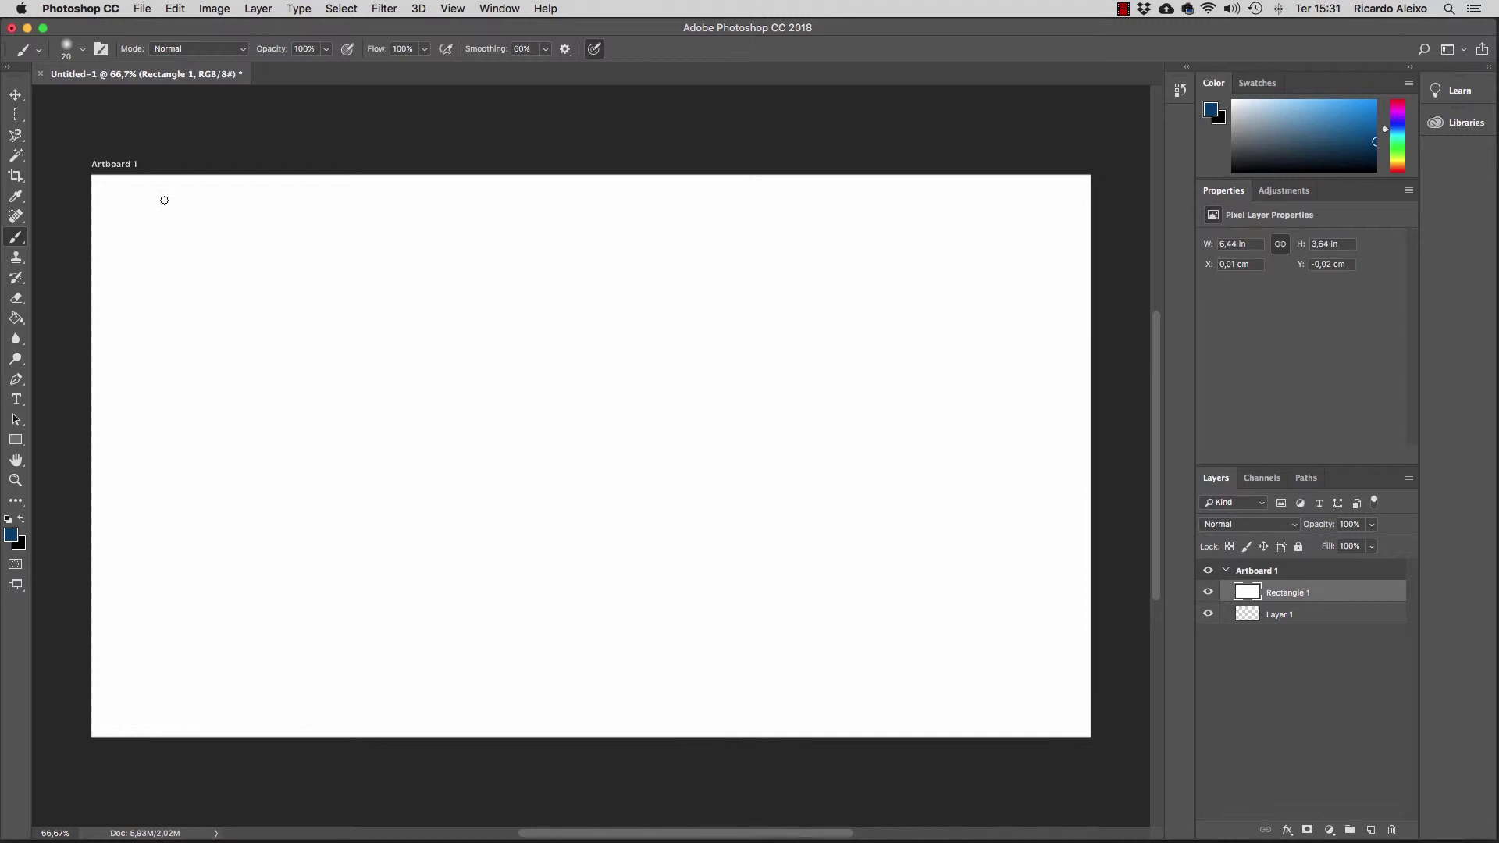
- Set the brush size to 114 px and paint a short soft-edged curved stroke in the upper middle of the artboard
left_click(82, 52)
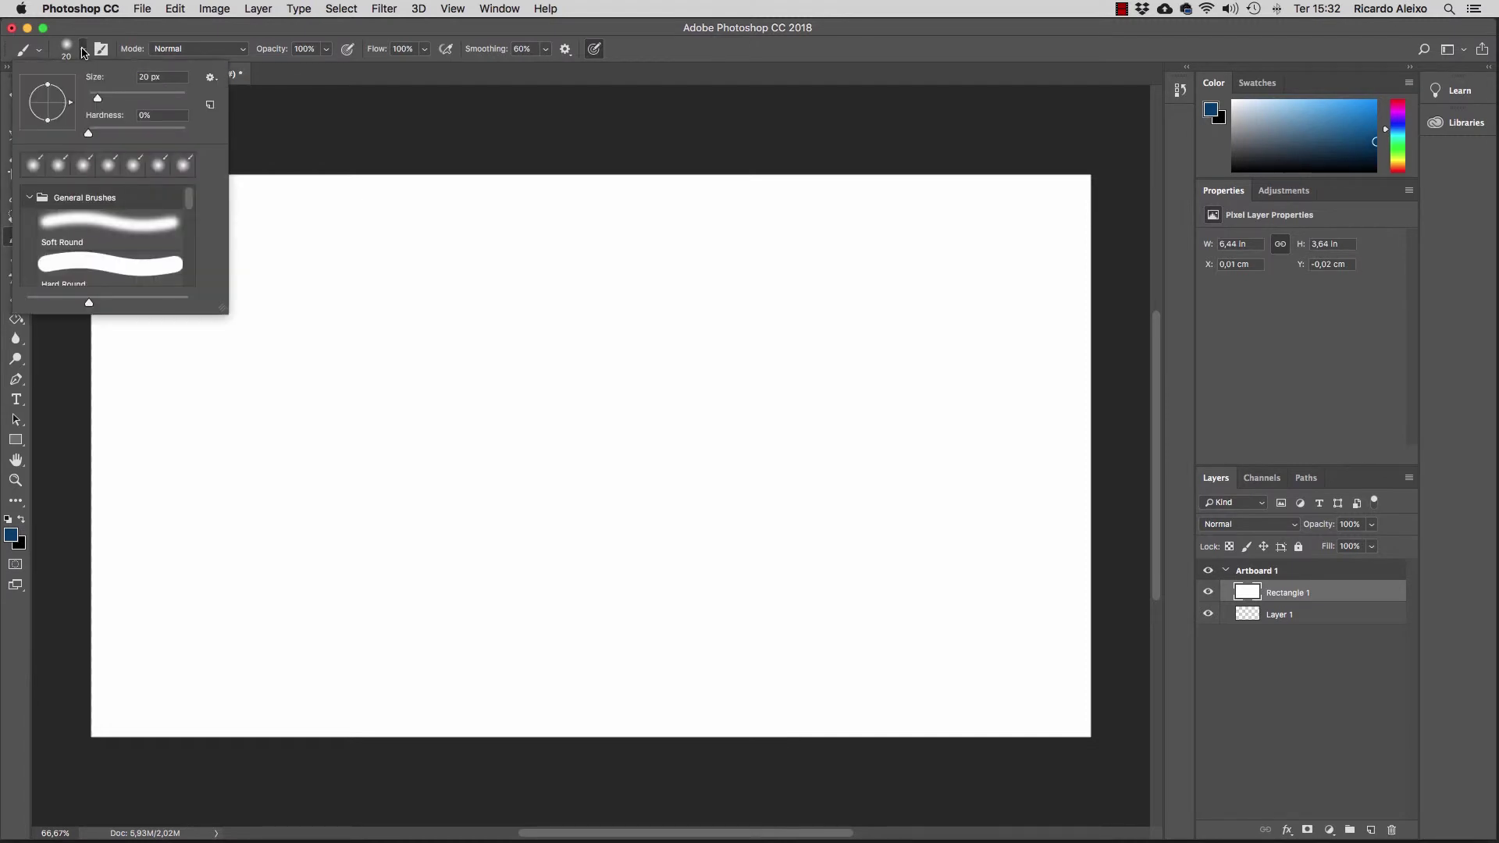
left_click_drag(97, 98, 146, 105)
left_click(378, 419)
left_click_drag(378, 422, 581, 385)
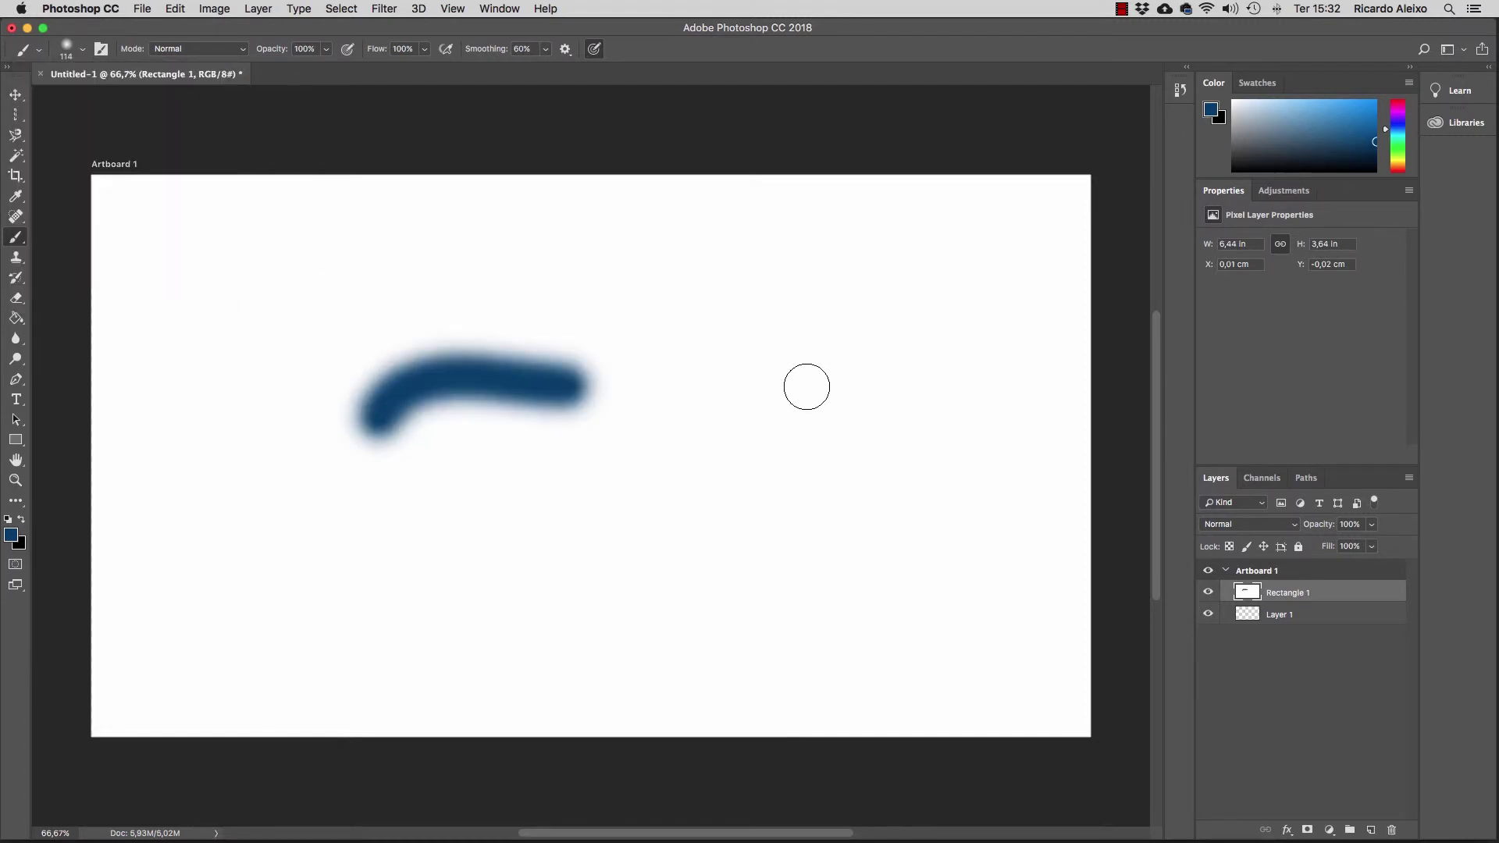
- Set the brush hardness to 70% and paint a horizontal stroke above the soft one and a vertical stroke beside it
left_click(82, 49)
mouse_move(91, 133)
left_mouse_down()
mouse_move(172, 137)
mouse_move(127, 138)
mouse_move(157, 141)
left_mouse_up()
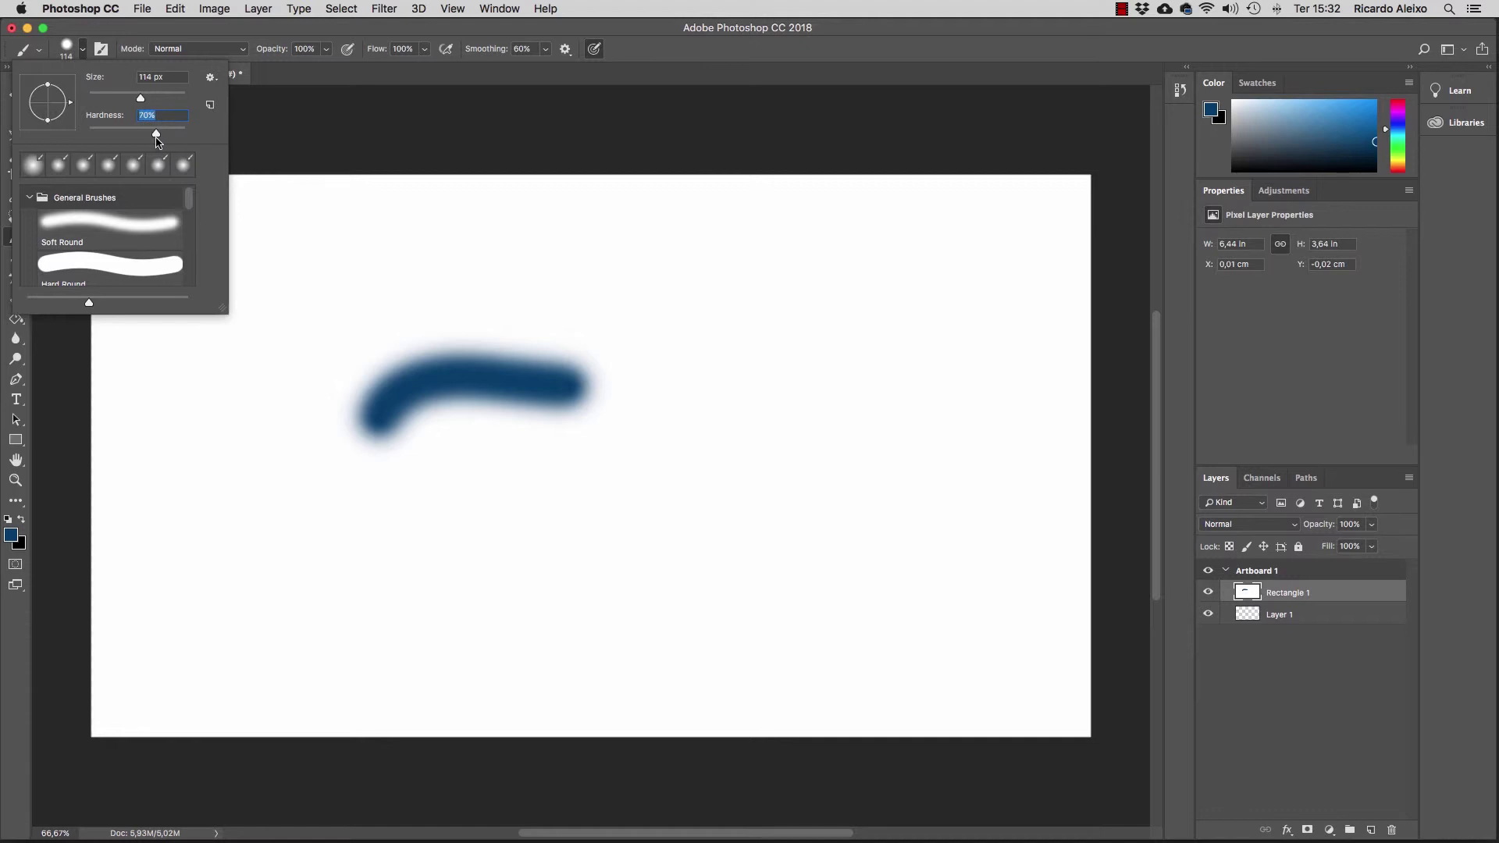
left_click(298, 257)
mouse_move(394, 293)
left_mouse_down()
mouse_move(617, 277)
mouse_move(625, 308)
left_mouse_up()
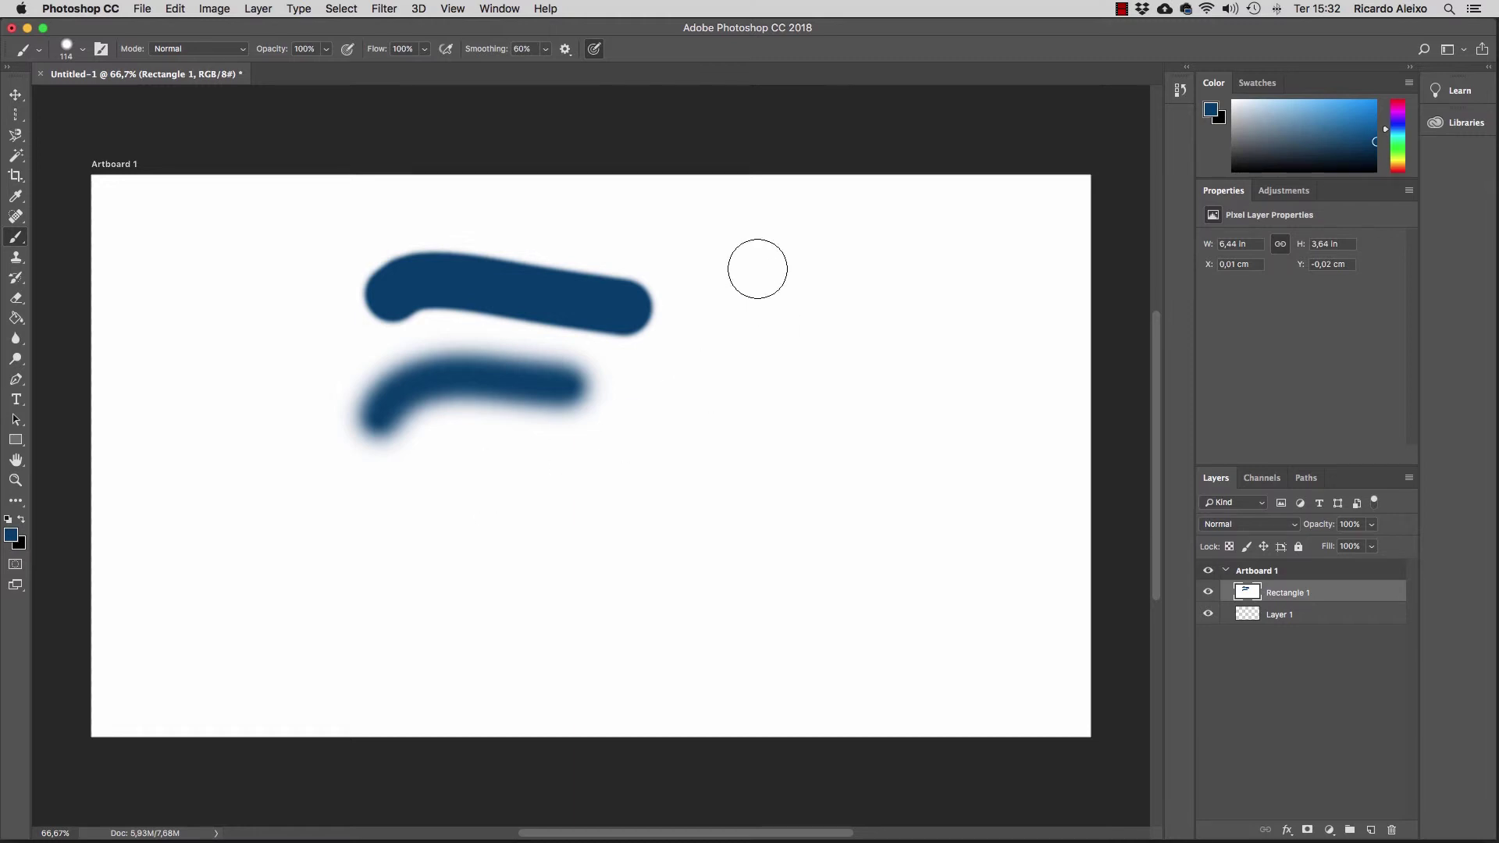
left_click_drag(728, 272, 716, 542)
- Choose the Kyle's Drawing Box - Happy HB brush and paint three thin wavy lines right of the artboard's centre
left_click(83, 50)
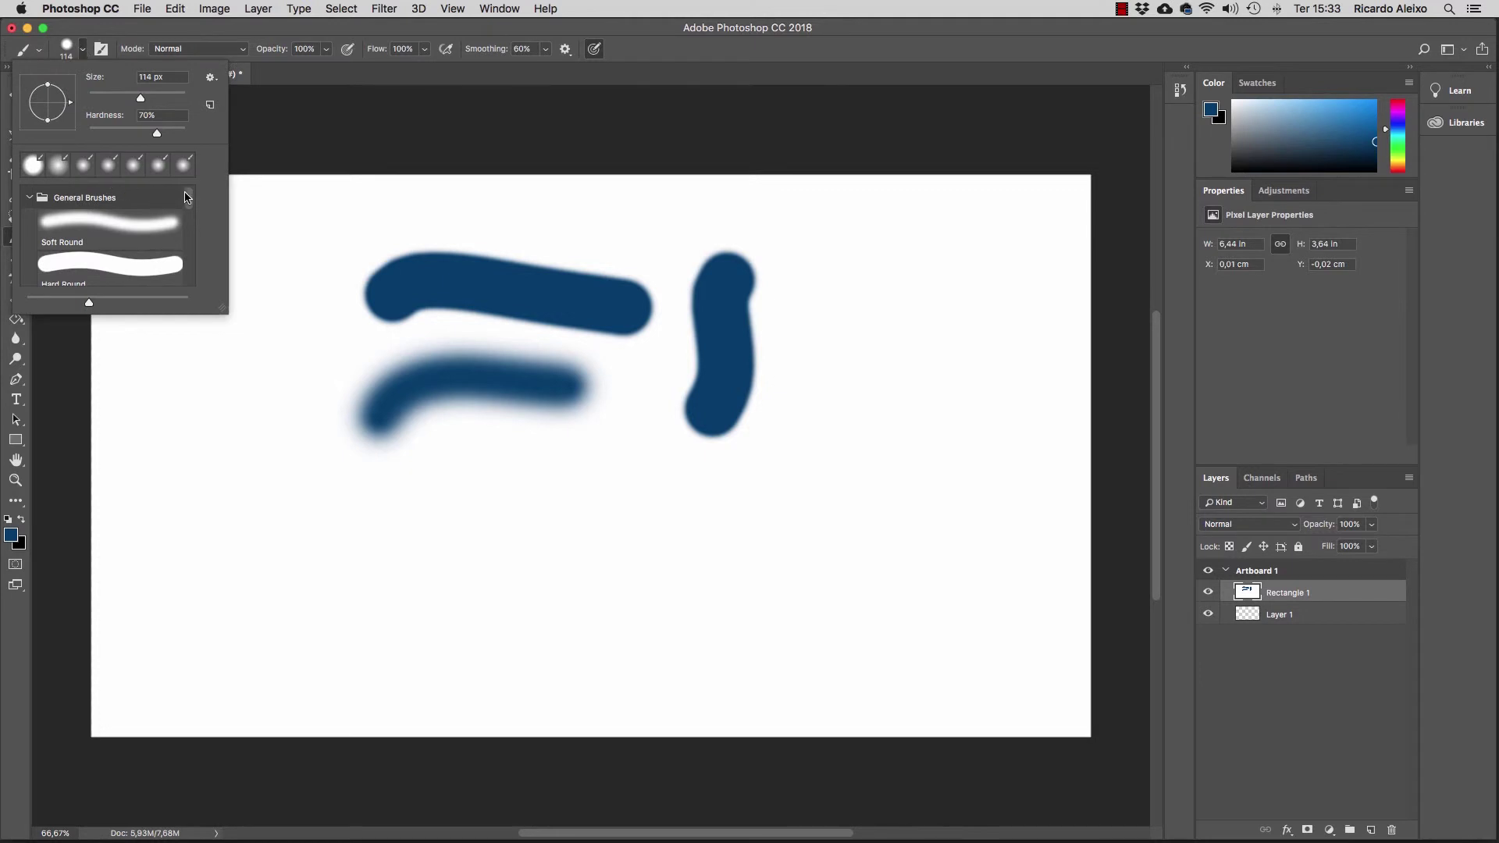
mouse_move(187, 199)
left_mouse_down()
mouse_move(189, 285)
mouse_move(184, 254)
left_mouse_up()
left_click(109, 204)
left_click(30, 229)
left_click(130, 244)
left_click(543, 416)
mouse_move(596, 541)
left_mouse_down()
mouse_move(797, 515)
mouse_move(869, 439)
left_mouse_up()
left_click_drag(642, 570, 793, 439)
left_click_drag(590, 485, 904, 429)
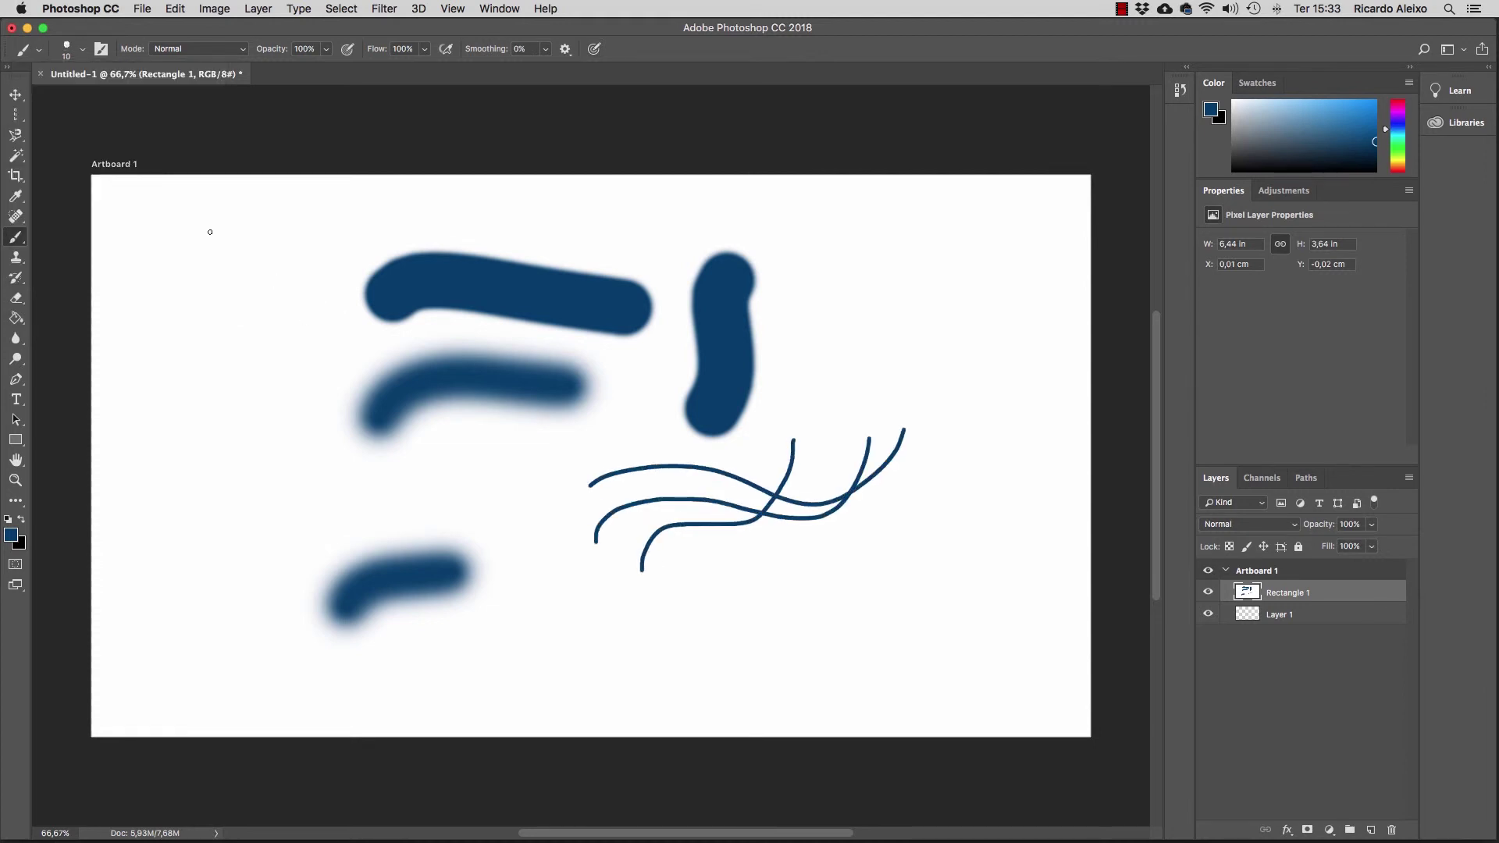
- Paint two thin wavy vertical lines near the artboard's left edge and a long horizontal line across the upper part
mouse_move(232, 207)
left_mouse_down()
mouse_move(176, 279)
mouse_move(196, 531)
left_mouse_up()
mouse_move(231, 338)
left_mouse_down()
mouse_move(267, 417)
mouse_move(252, 578)
left_mouse_up()
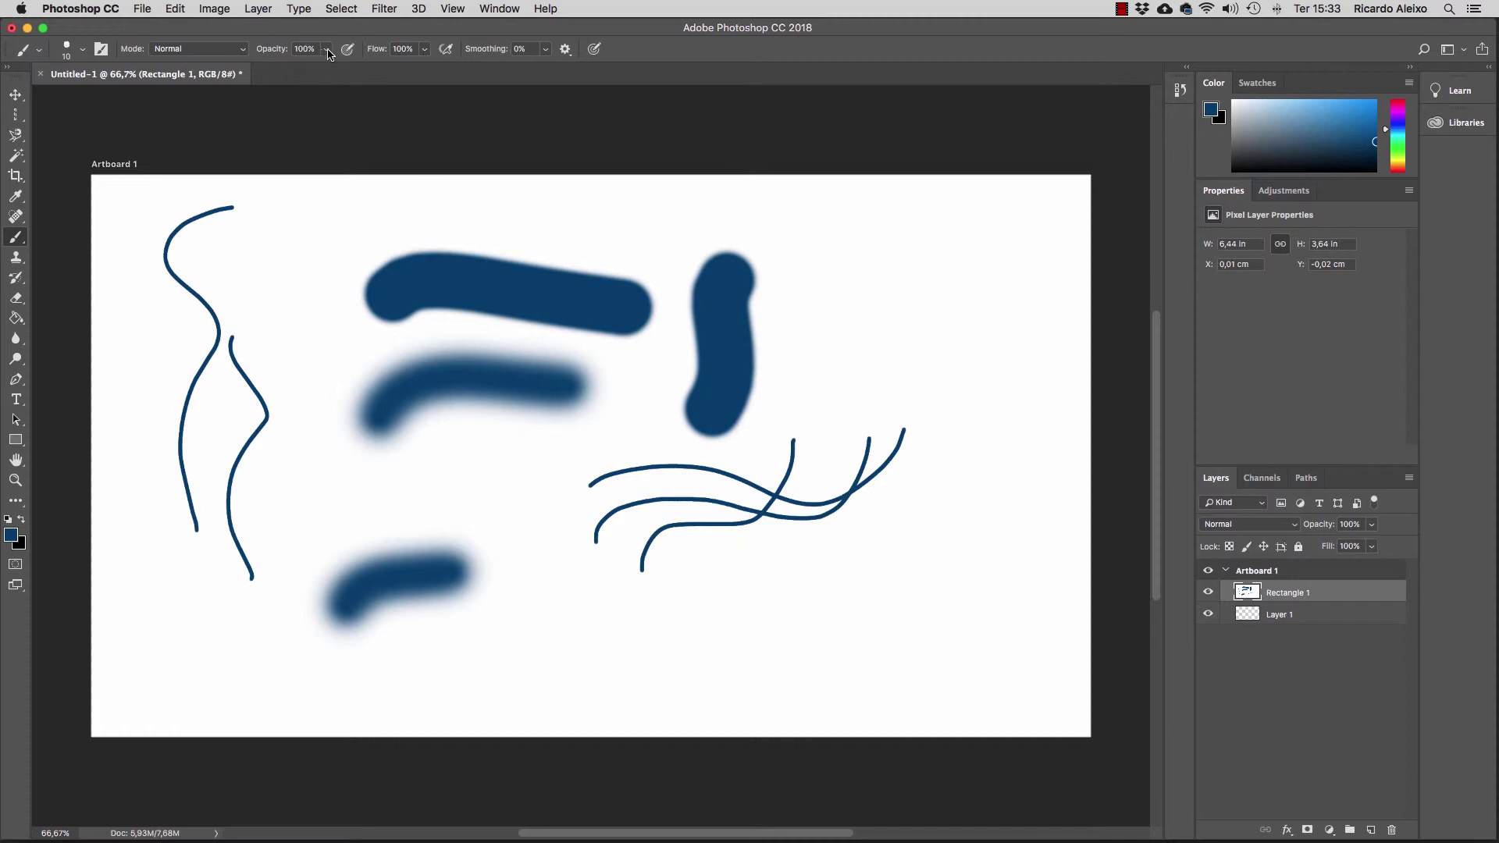
left_click_drag(357, 215, 916, 229)
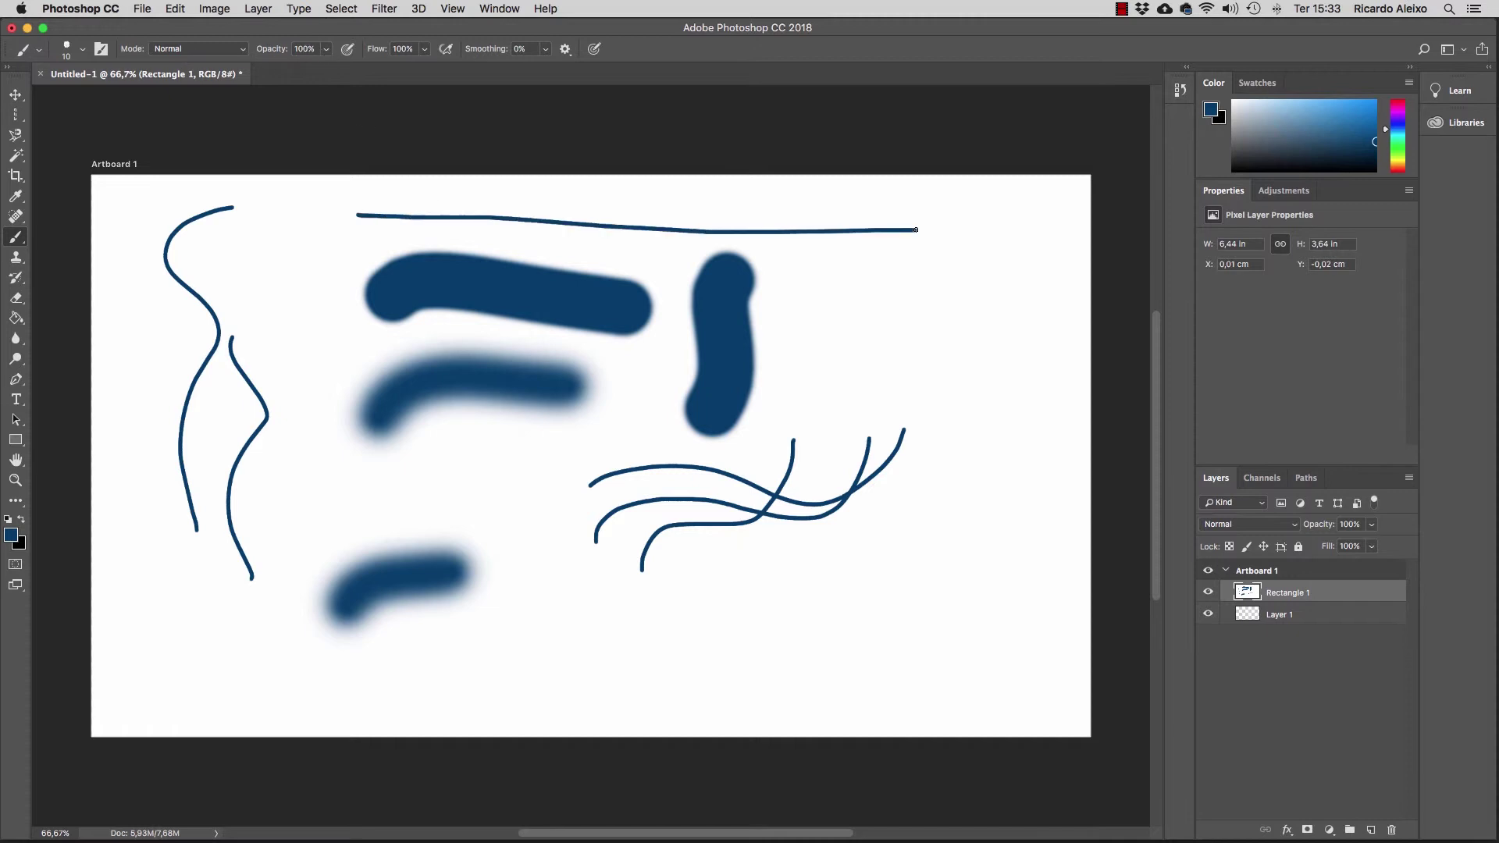
- Paint thin translucent lines over the upper half of the artboard, first at 52% opacity and again at 24%
left_click(327, 53)
left_click_drag(329, 67, 291, 68)
left_click_drag(352, 199, 731, 197)
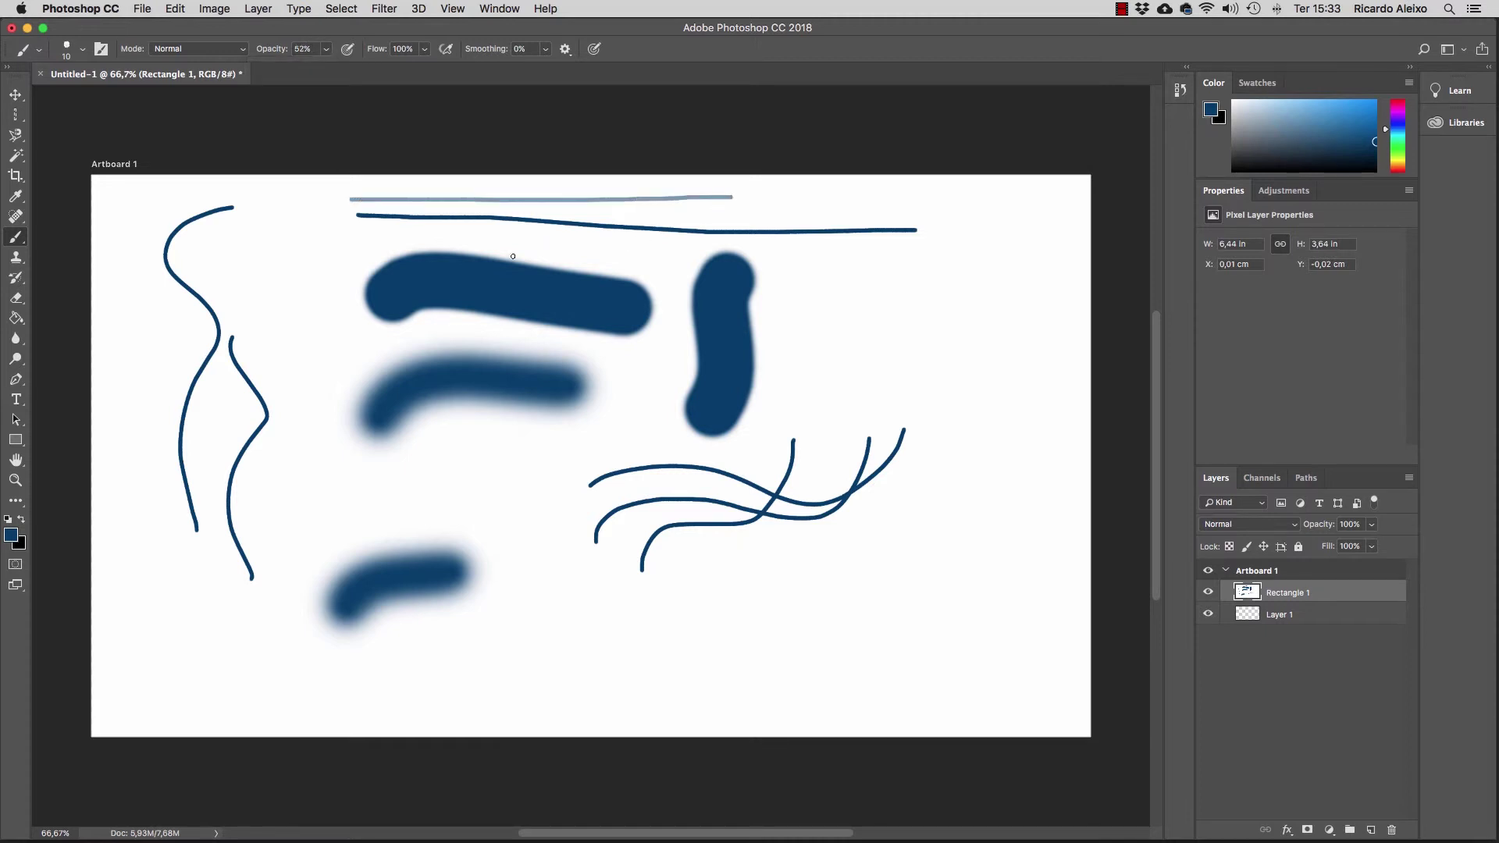
left_click_drag(289, 301, 880, 248)
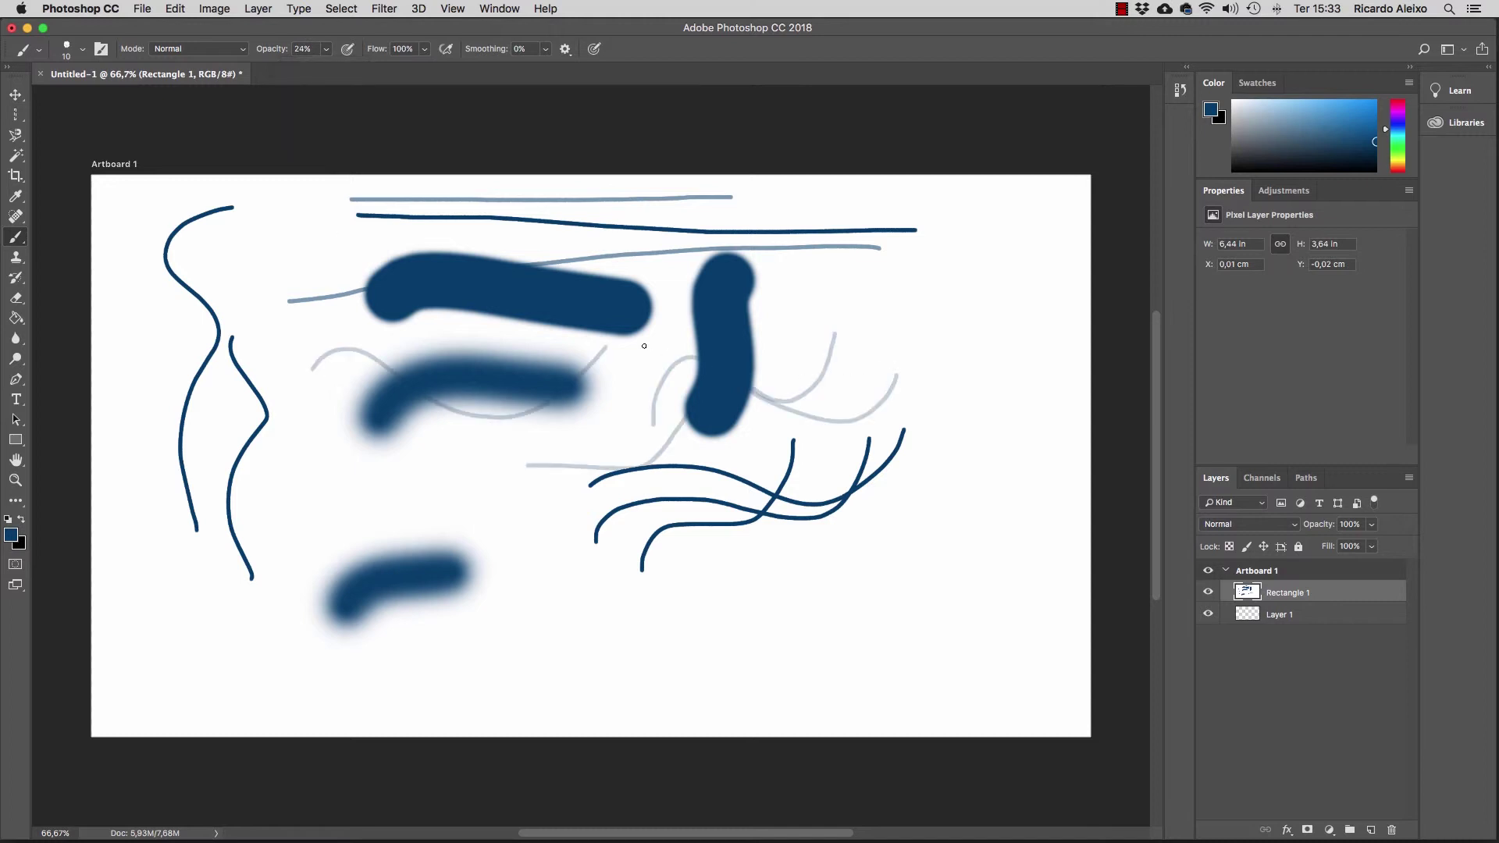
mouse_move(644, 346)
left_mouse_down()
mouse_move(684, 276)
mouse_move(801, 305)
mouse_move(934, 250)
left_mouse_up()
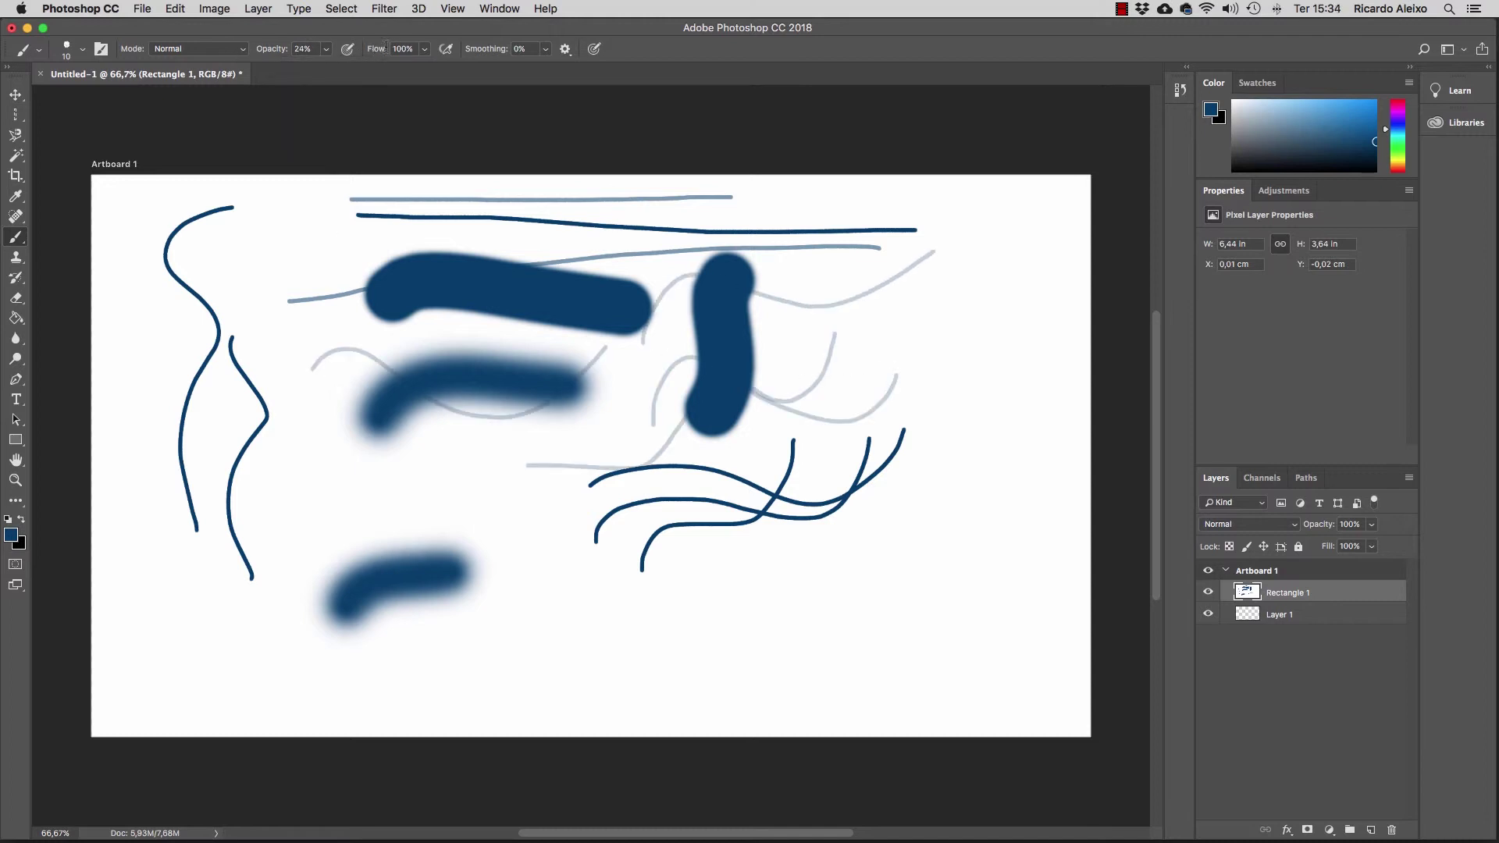
- Enlarge the pencil brush to 59 px and paint a pale wavy stroke below the thin crossing lines
left_click(448, 50)
left_click(82, 49)
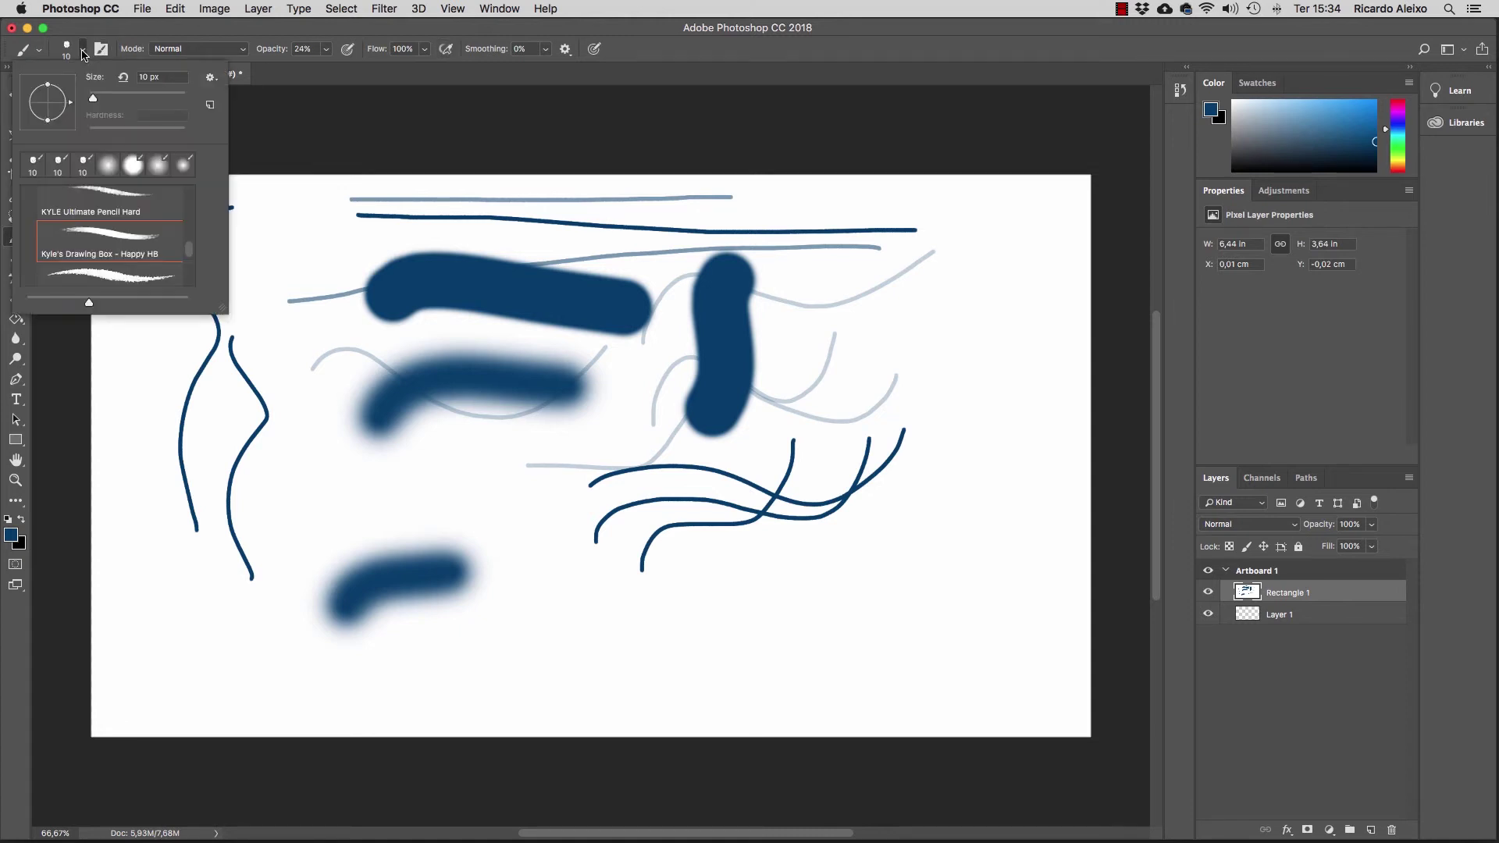
left_click_drag(92, 100, 116, 100)
left_click_drag(556, 573, 853, 521)
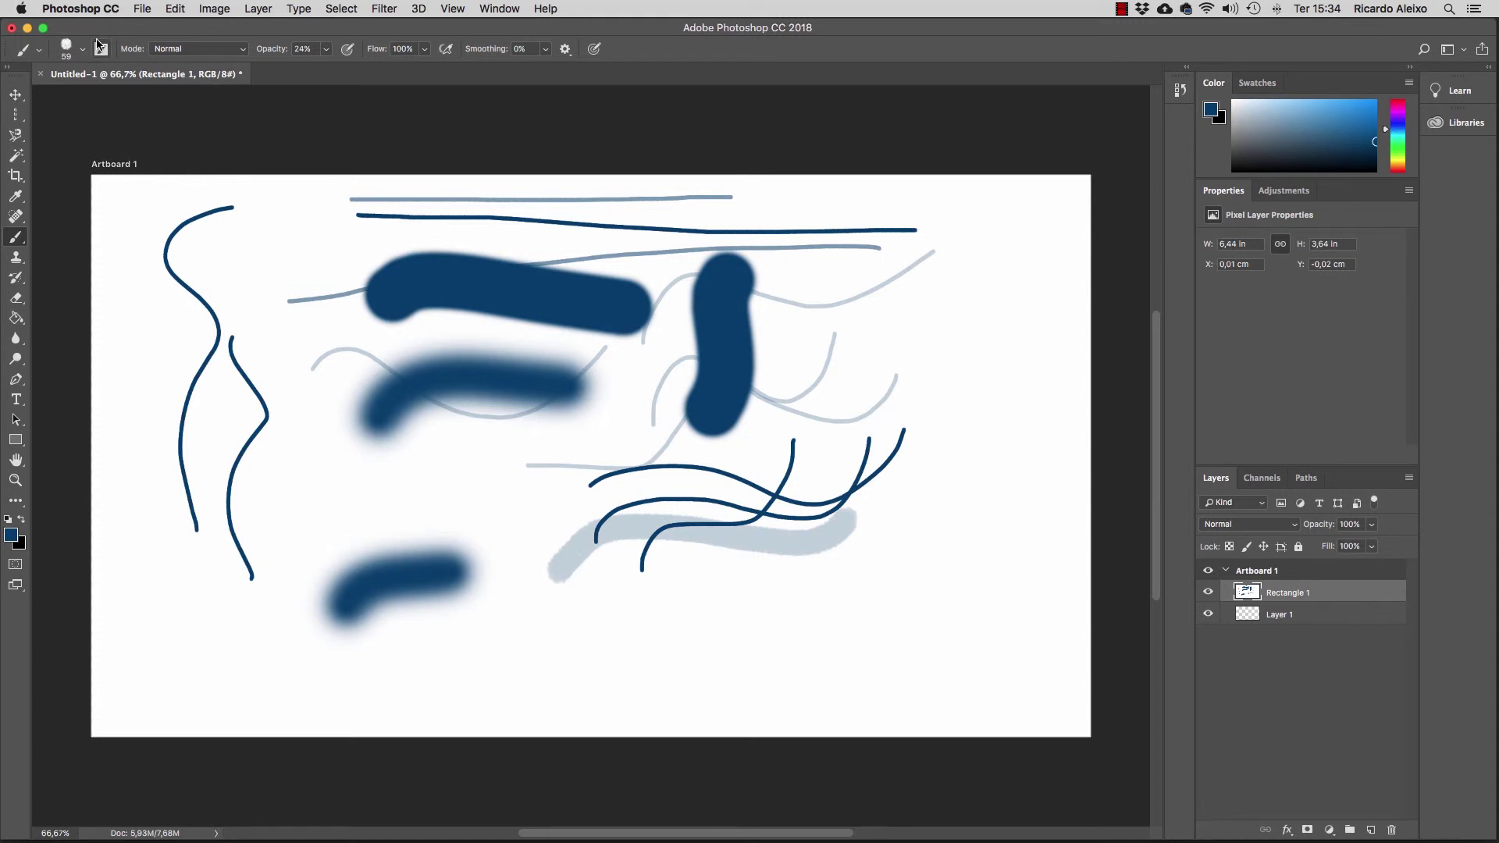
- Paint thick wavy strokes in the artboard's lower part at 100% opacity with airbrush-style build-up enabled
left_click(326, 50)
left_click_drag(326, 67, 380, 68)
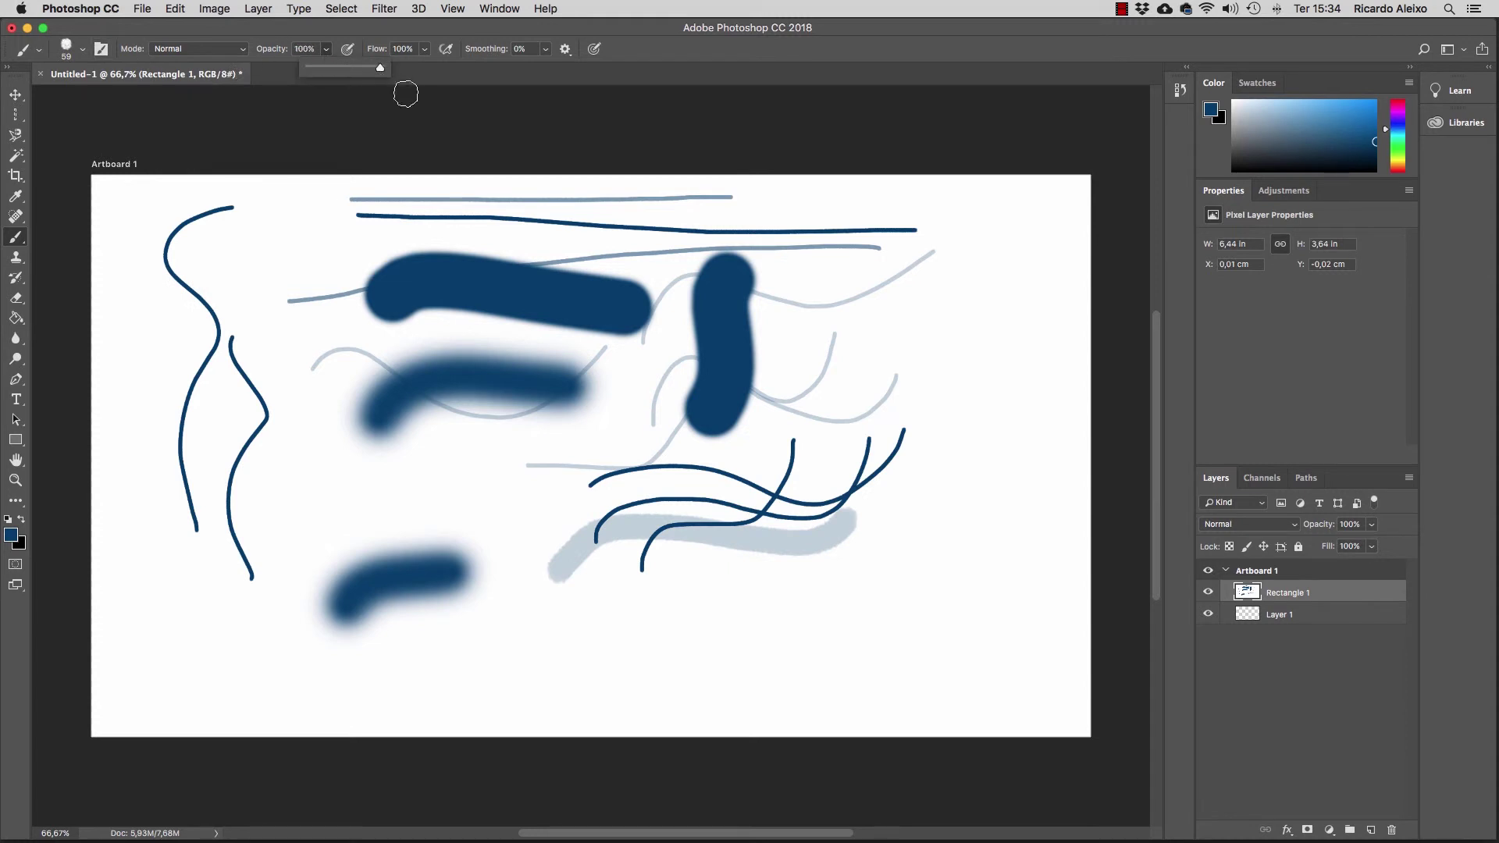
left_click(448, 49)
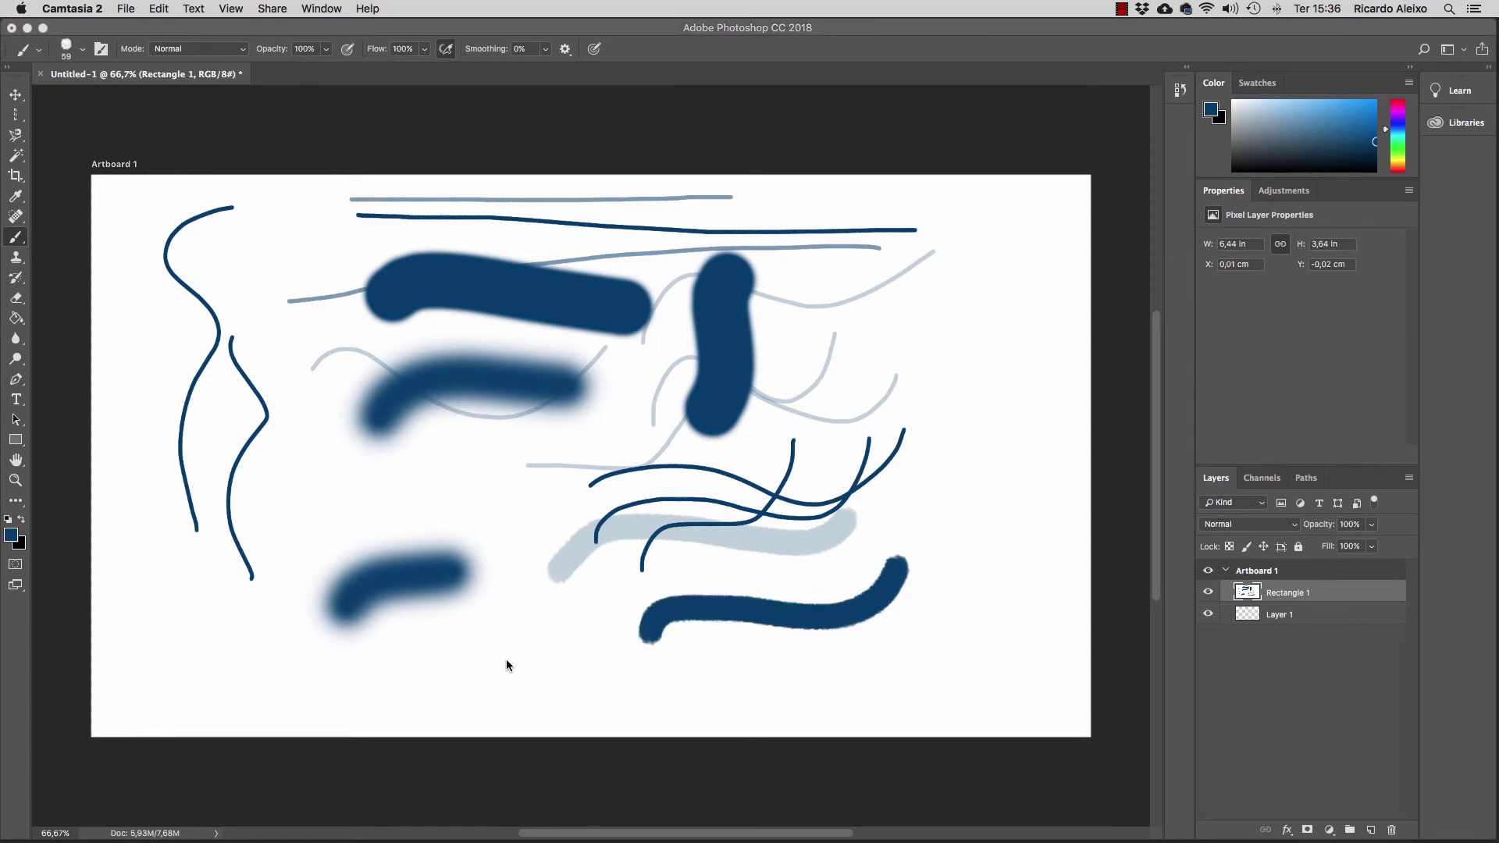
left_click_drag(500, 667, 644, 537)
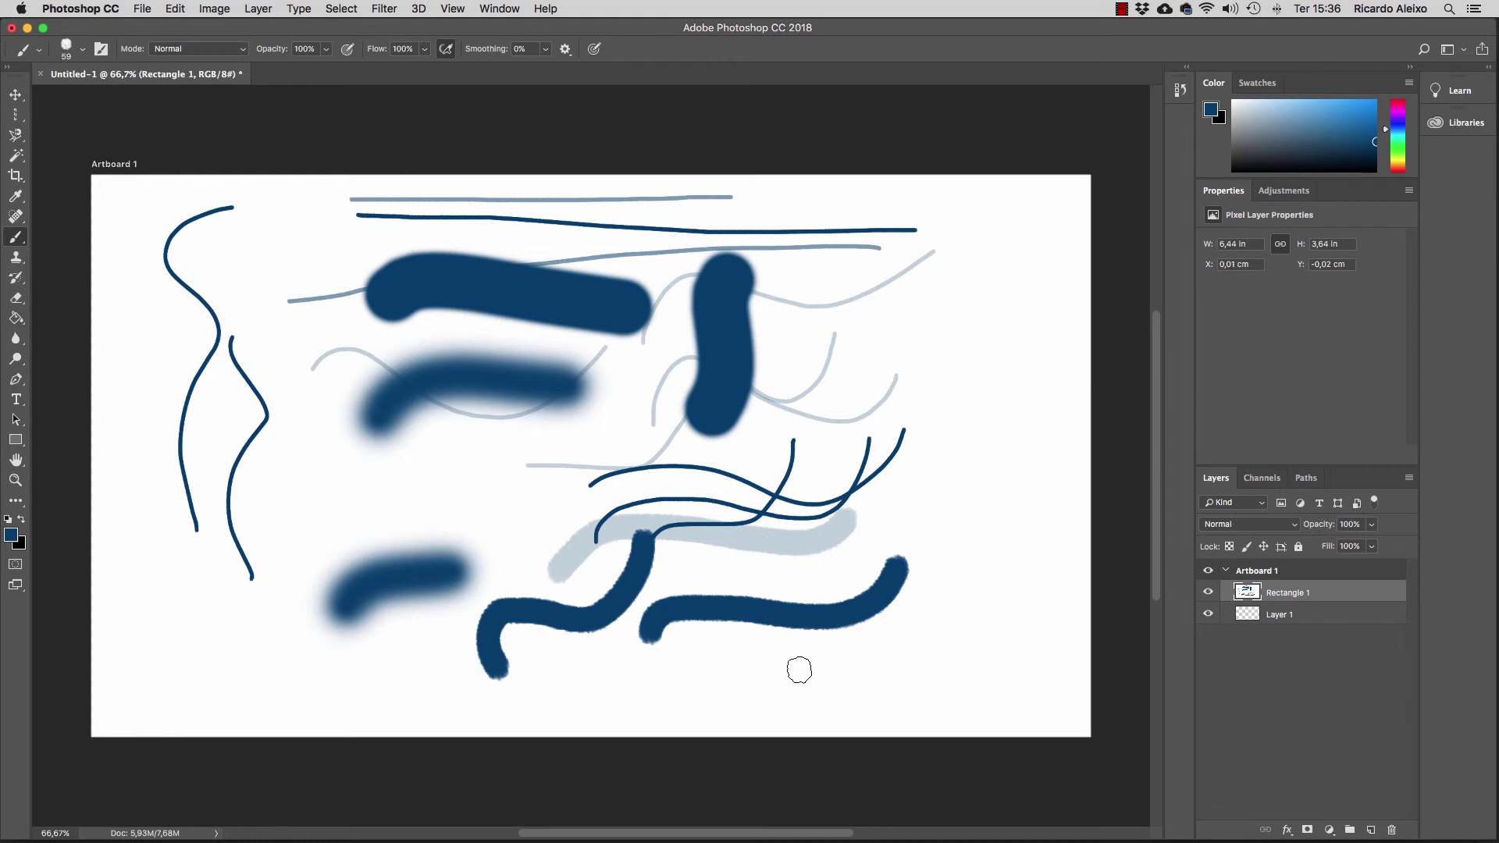
- Paint single dabs near the artboard's upper-left corner and right edge, plus a thick wavy stroke in the lower right
left_click(254, 187)
mouse_move(673, 691)
left_mouse_down()
mouse_move(816, 698)
mouse_move(898, 613)
left_mouse_up()
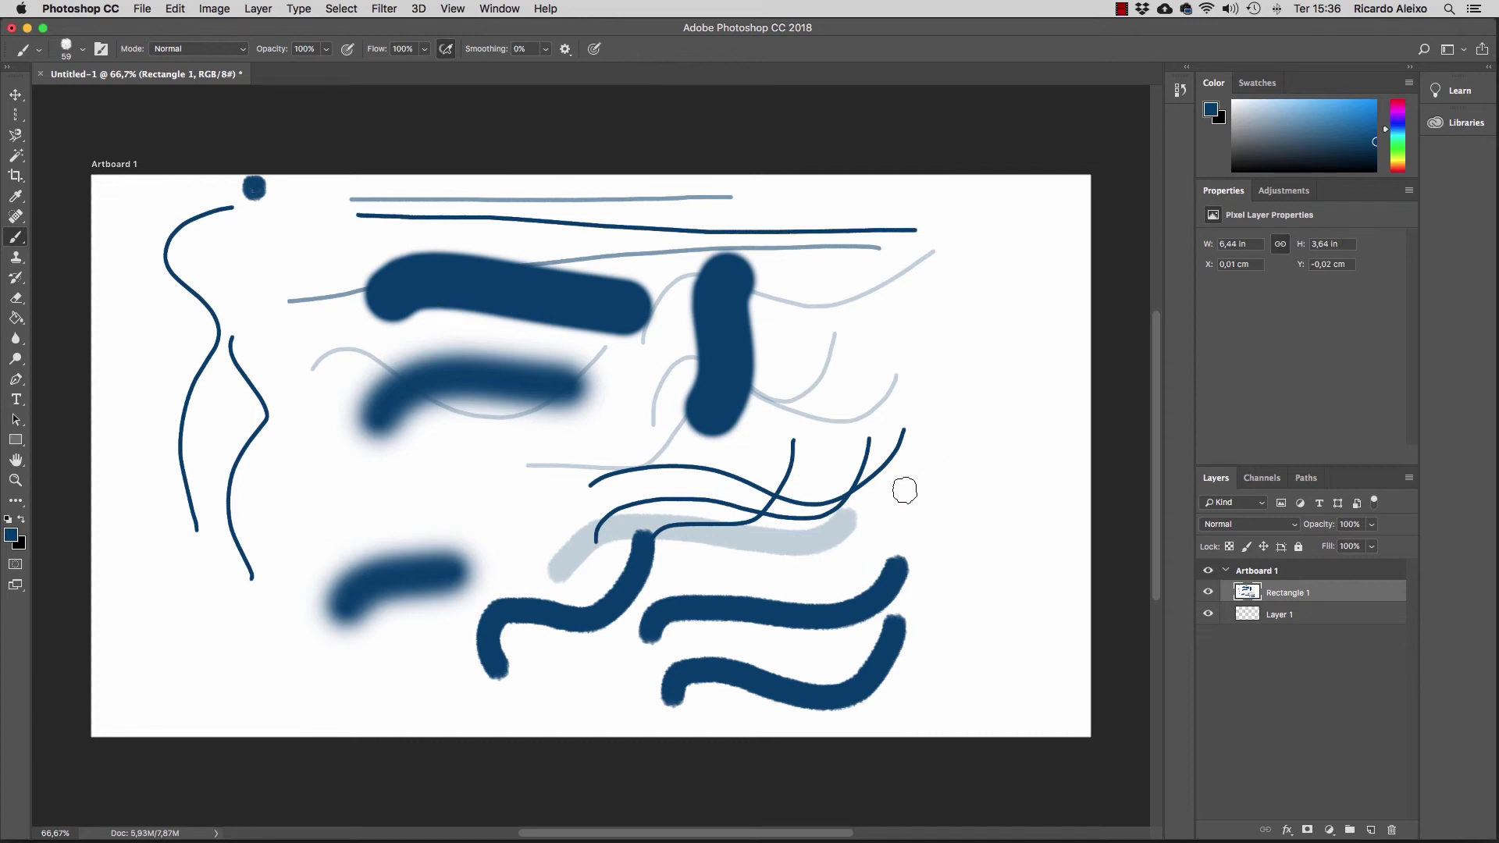
left_click_drag(956, 517, 956, 490)
left_click(975, 572)
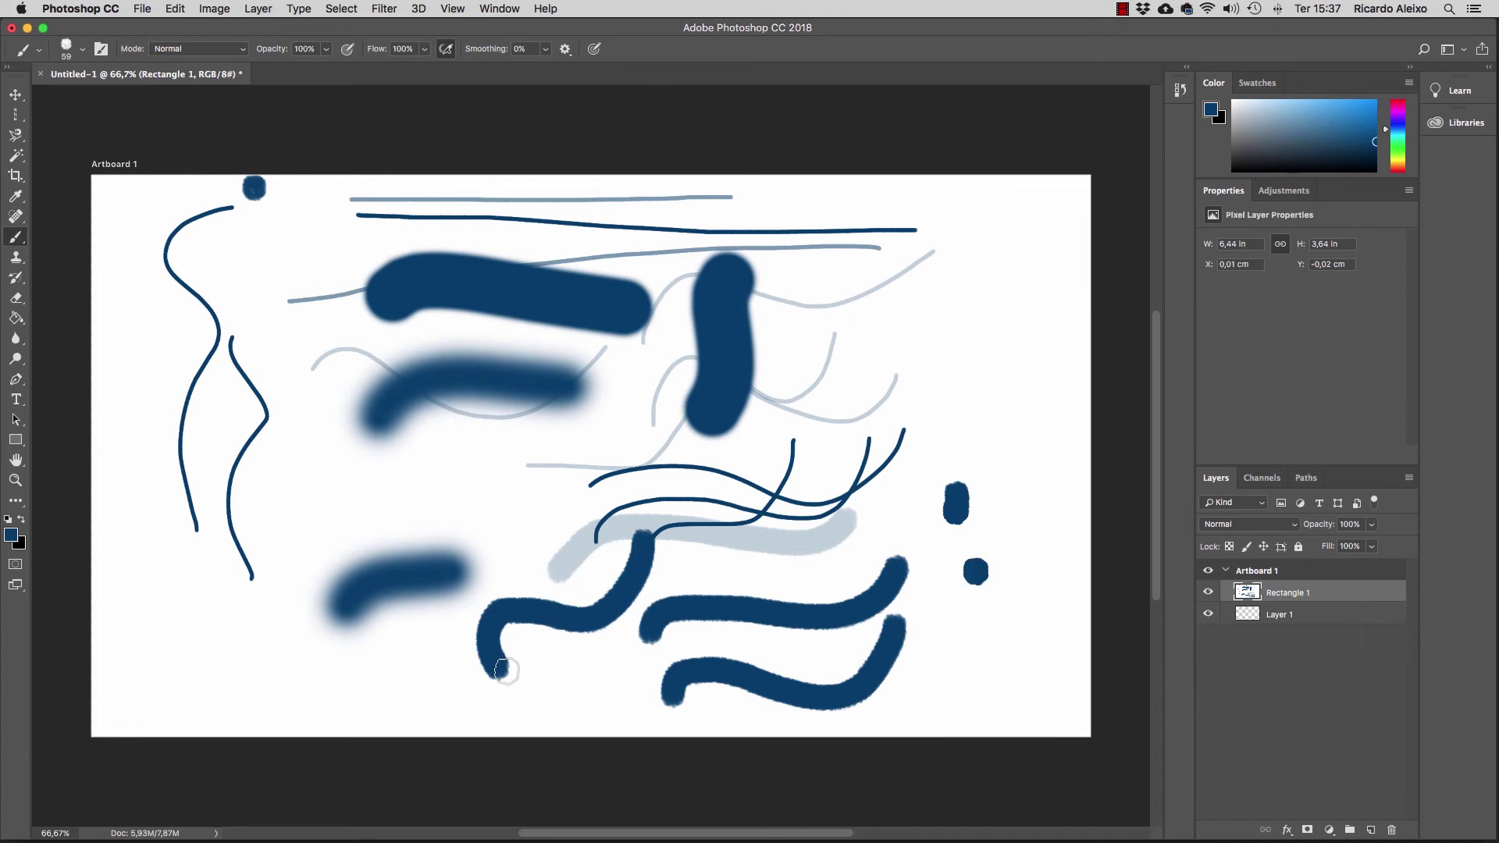
- Turn off airbrush-style build-up and cover the artboard with long straight, zigzag and wavy dark blue strokes
key("shift+alt+p")
mouse_move(153, 659)
left_mouse_down()
mouse_move(291, 499)
mouse_move(279, 459)
mouse_move(591, 455)
mouse_move(962, 469)
mouse_move(1010, 695)
left_mouse_up()
left_click_drag(1025, 250, 1025, 675)
left_click_drag(871, 278, 949, 449)
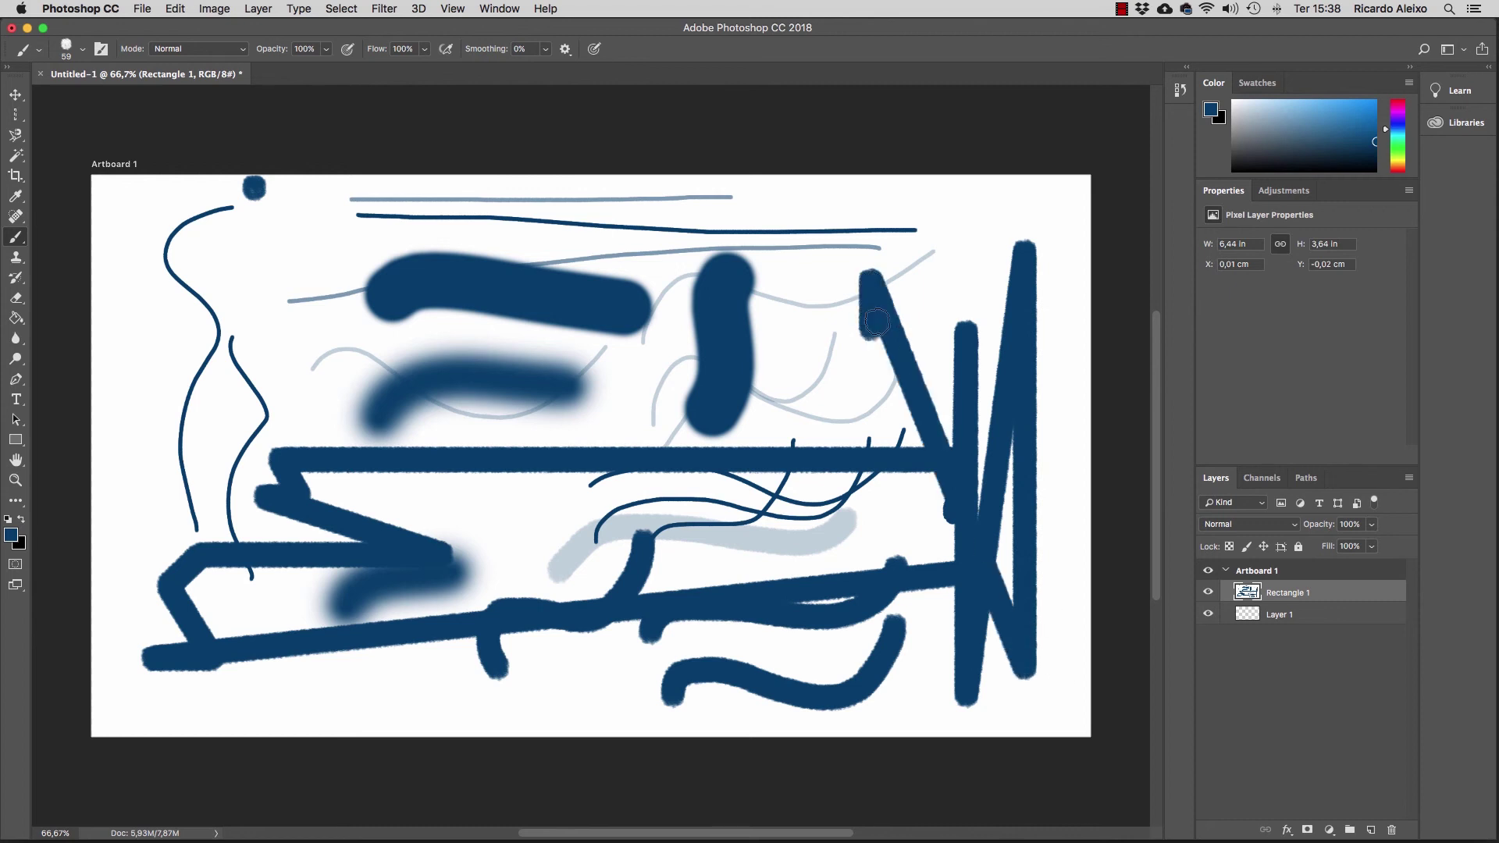
left_click_drag(871, 562, 870, 282)
mouse_move(835, 332)
left_mouse_down()
mouse_move(329, 279)
mouse_move(209, 293)
left_mouse_up()
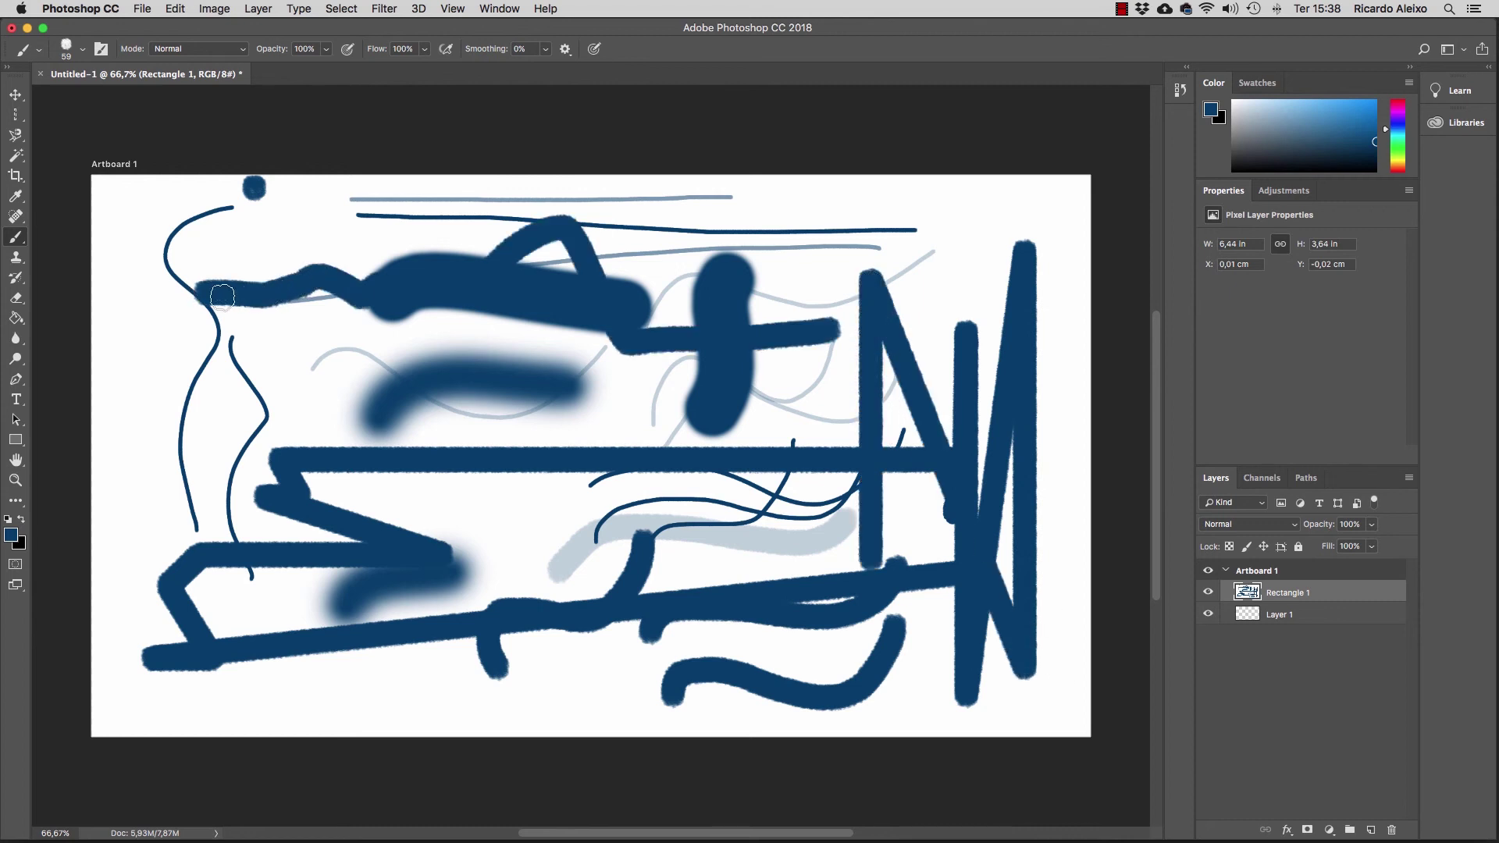
mouse_move(229, 412)
left_mouse_down()
mouse_move(273, 383)
mouse_move(464, 414)
mouse_move(617, 410)
left_mouse_up()
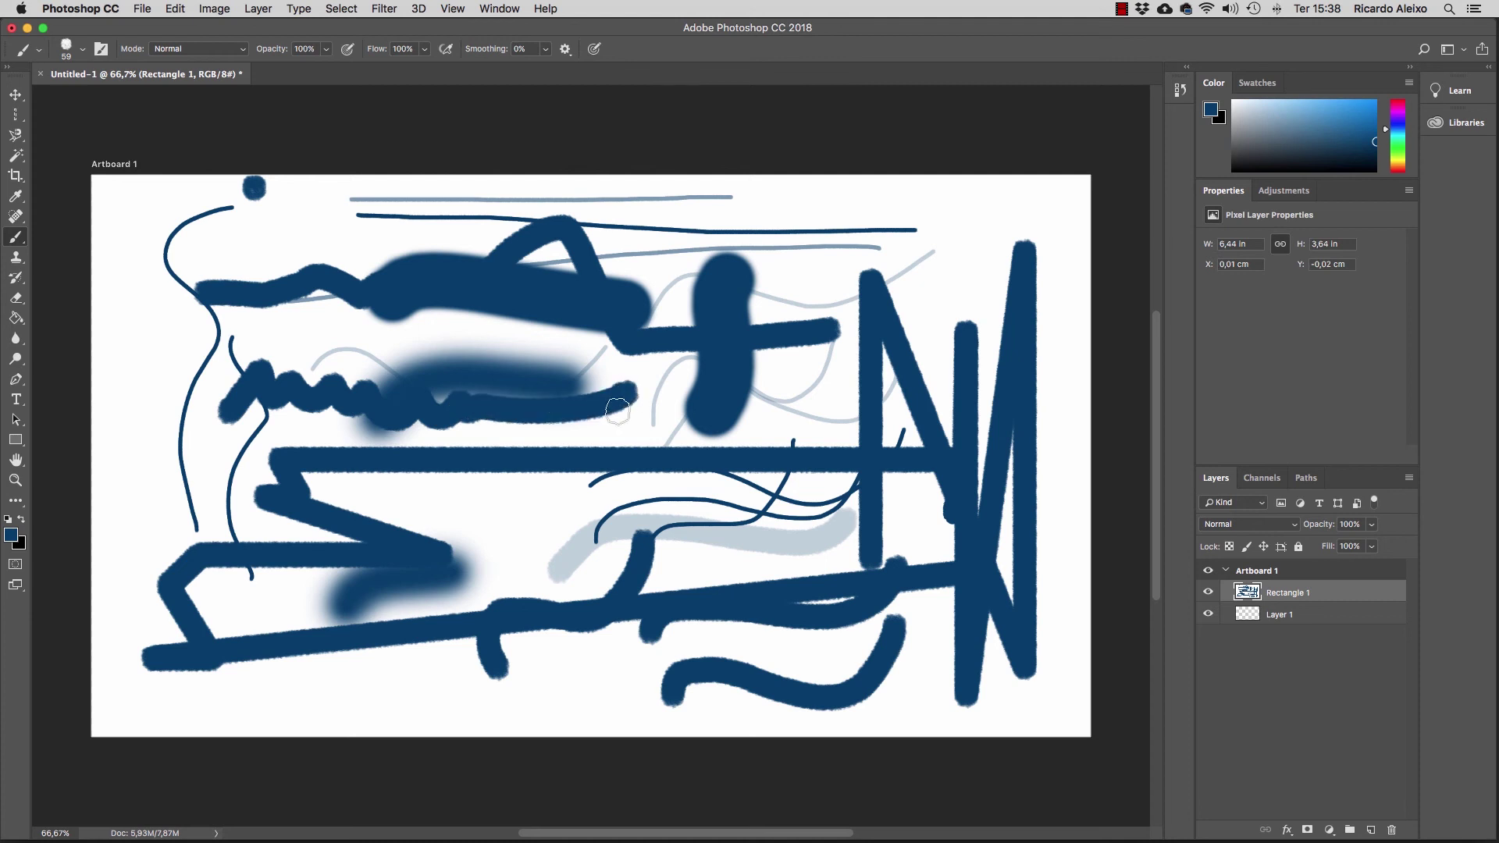
- Set the foreground colour to lime green and test it with a horizontal stroke across the middle, undoing that stroke
left_click(1398, 155)
left_click_drag(1360, 158, 1381, 100)
left_click_drag(483, 440, 816, 443)
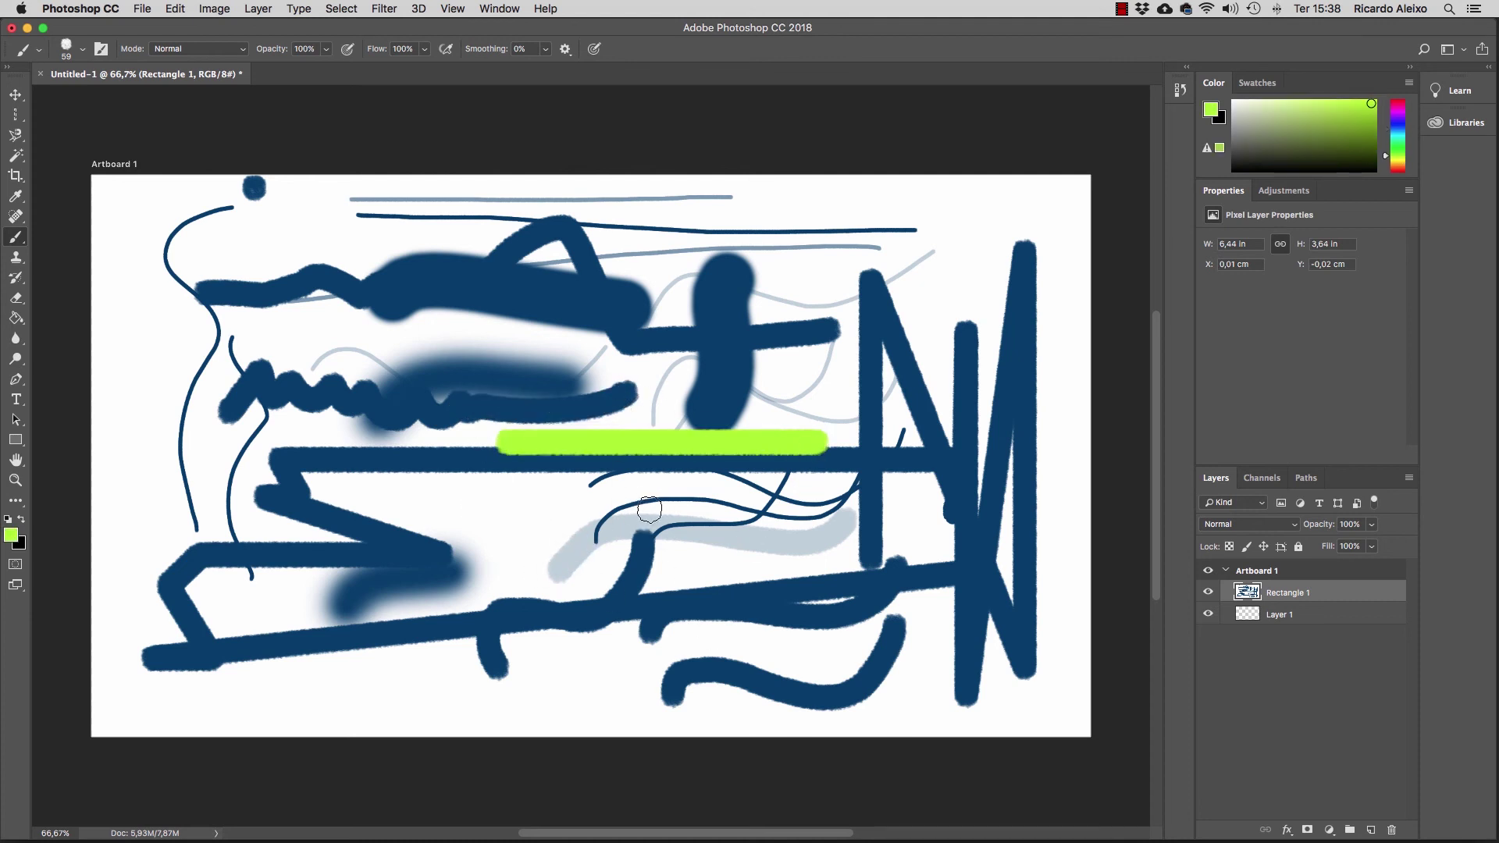
key("super+z")
- Paint narrow vertical lime green strokes near the centre, and a broad one to their right with the brush enlarged to 300 px
left_click_drag(549, 263, 548, 511)
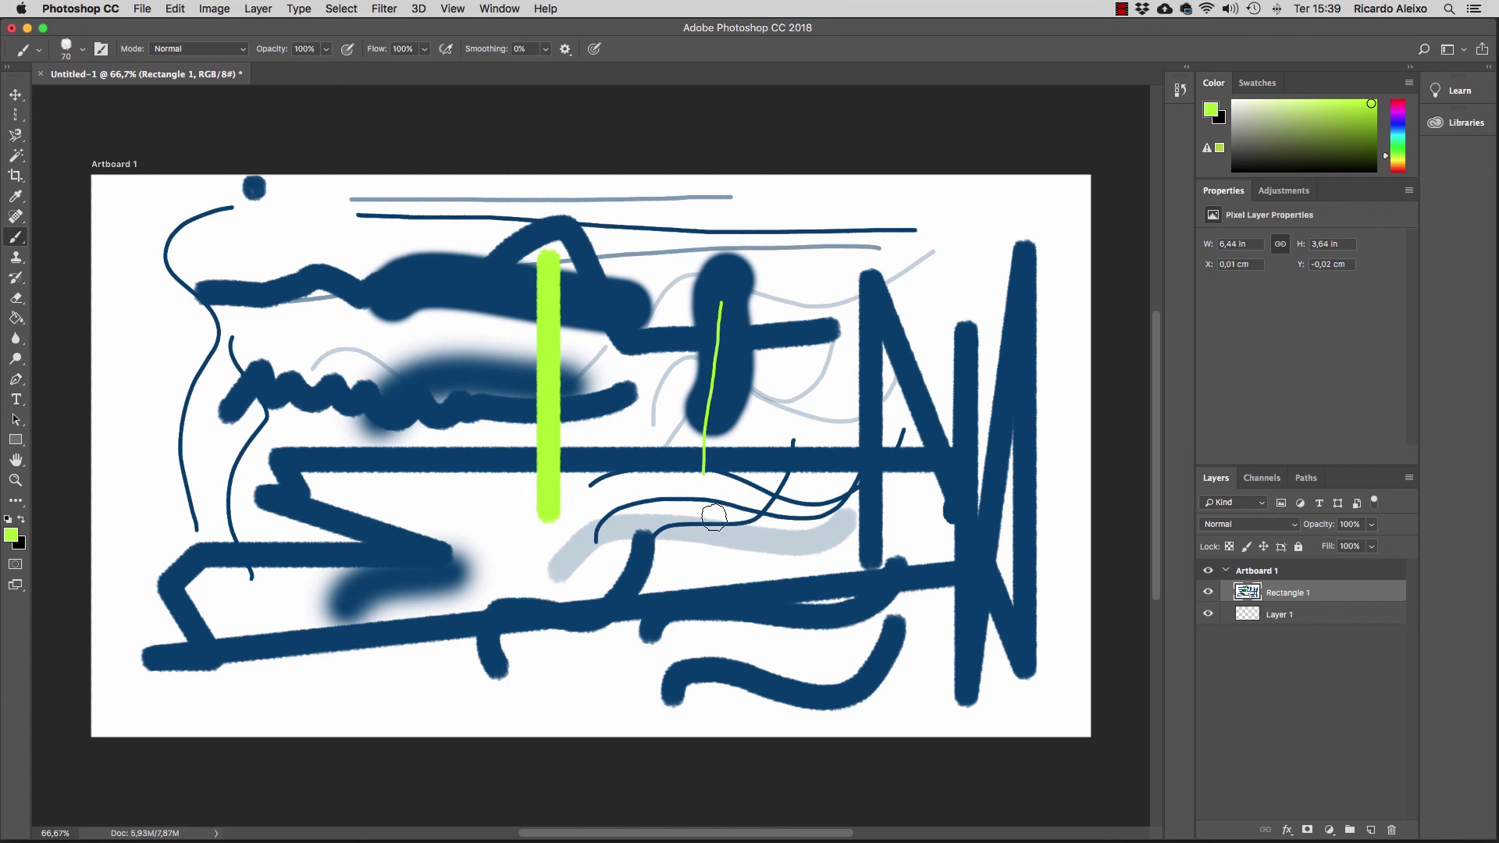
key("bracketright")
key("bracketright")
key("bracketright")
key("bracketright")
key("bracketright")
key("bracketright")
key("bracketright")
key("bracketright")
key("bracketright")
left_click_drag(812, 312, 777, 516)
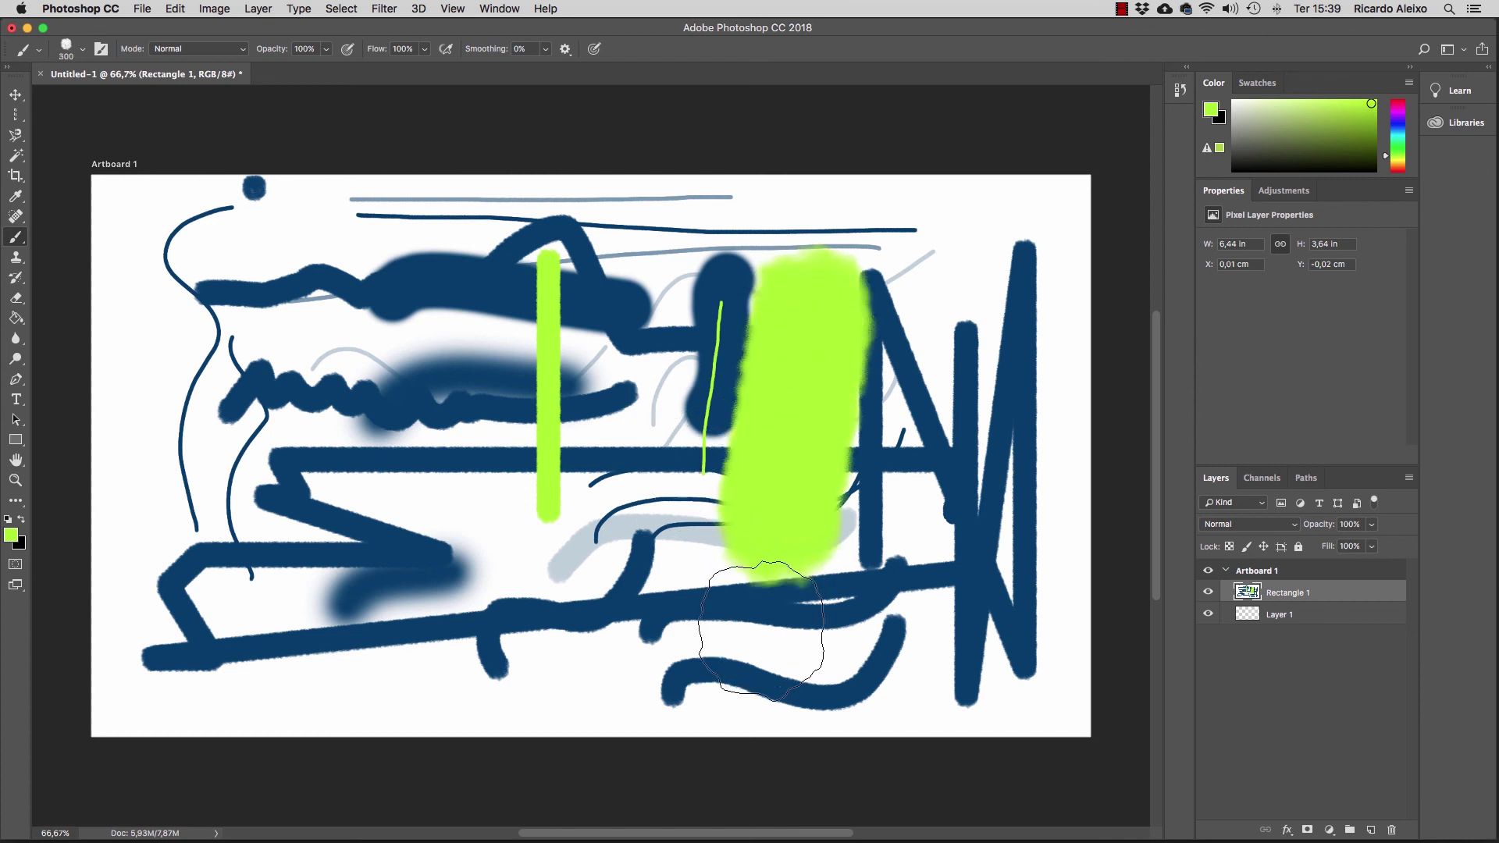
- Reduce the brush size to 200 px and paint a short horizontal green stroke joining the broad vertical one
key("bracketleft")
key("bracketleft")
left_click_drag(612, 462, 769, 456)
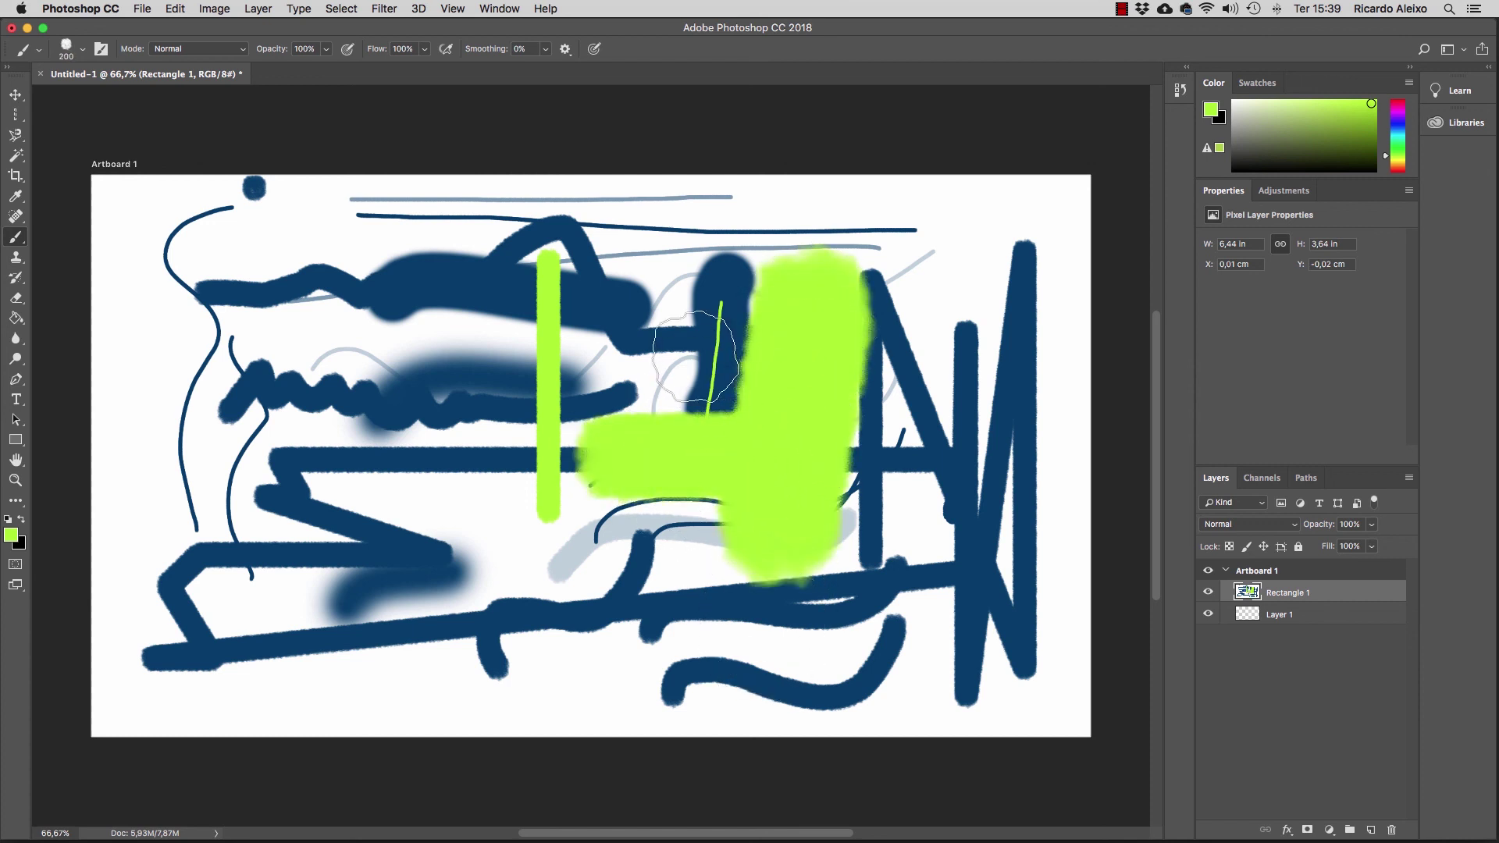